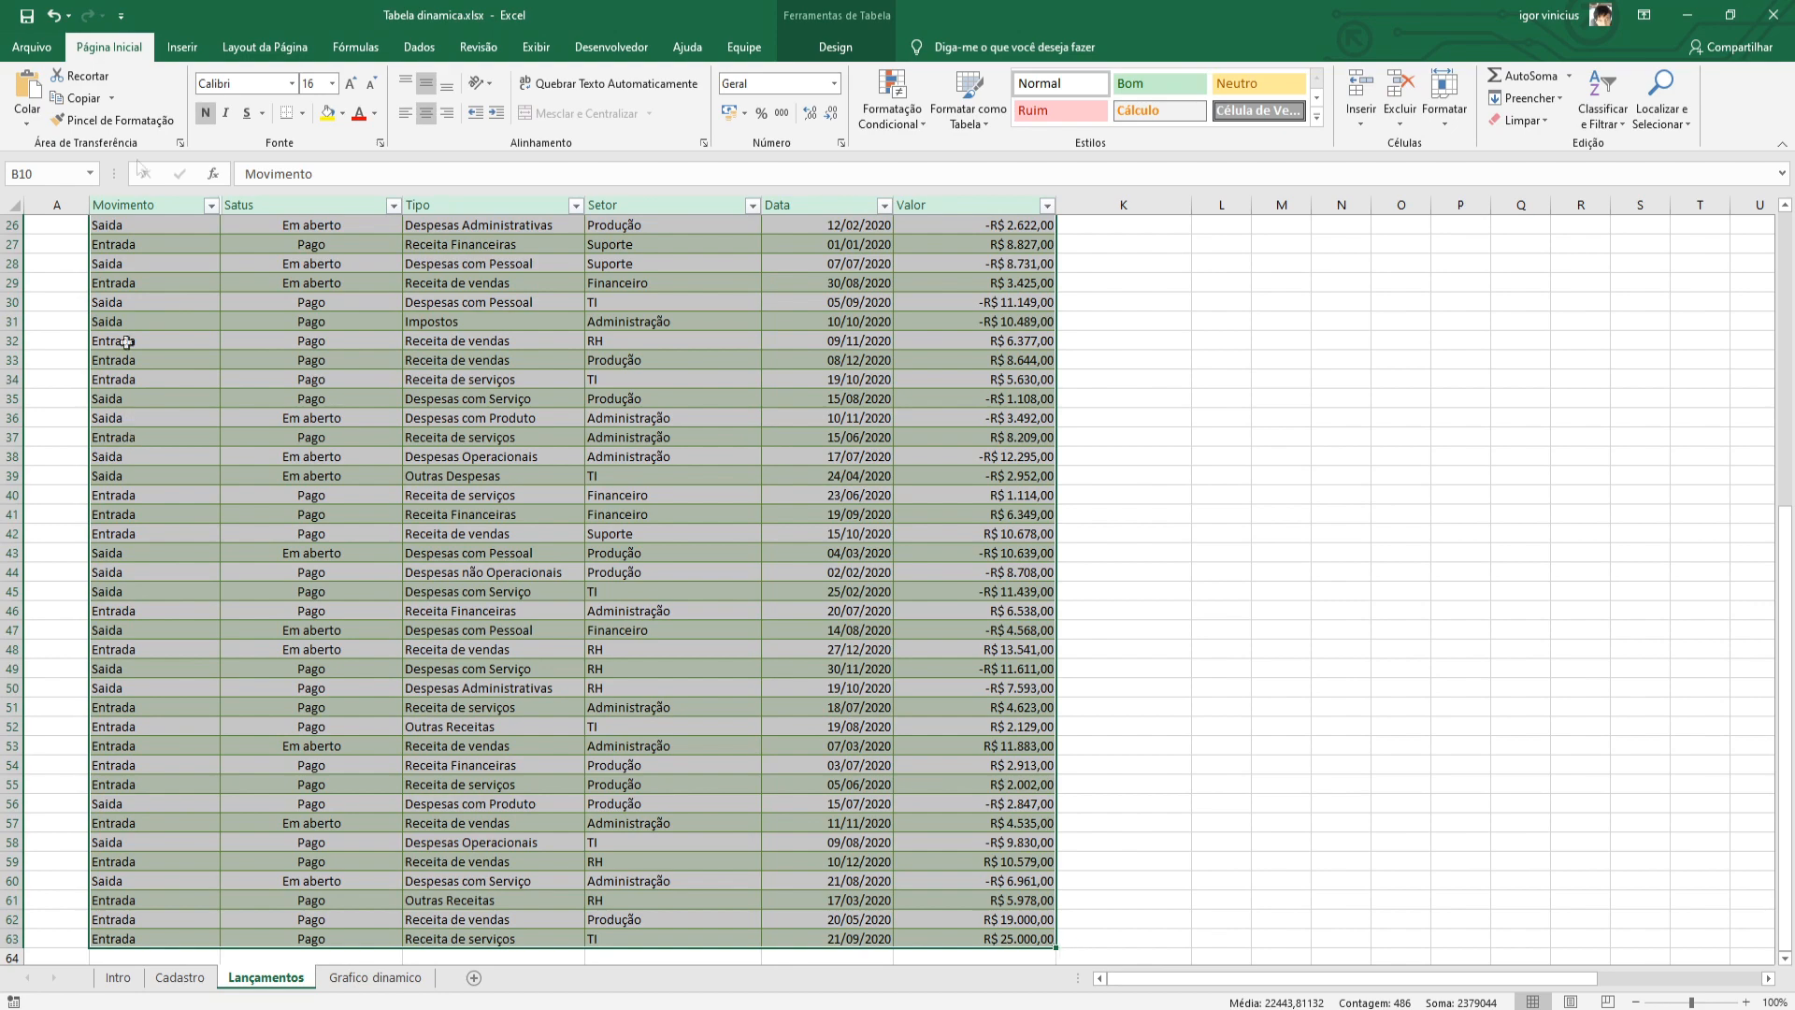
Step: Insert a PivotChart based on Tabela4, placed on the existing sheet Grafico dinamico at cell B10, and show that sheet
click(184, 56)
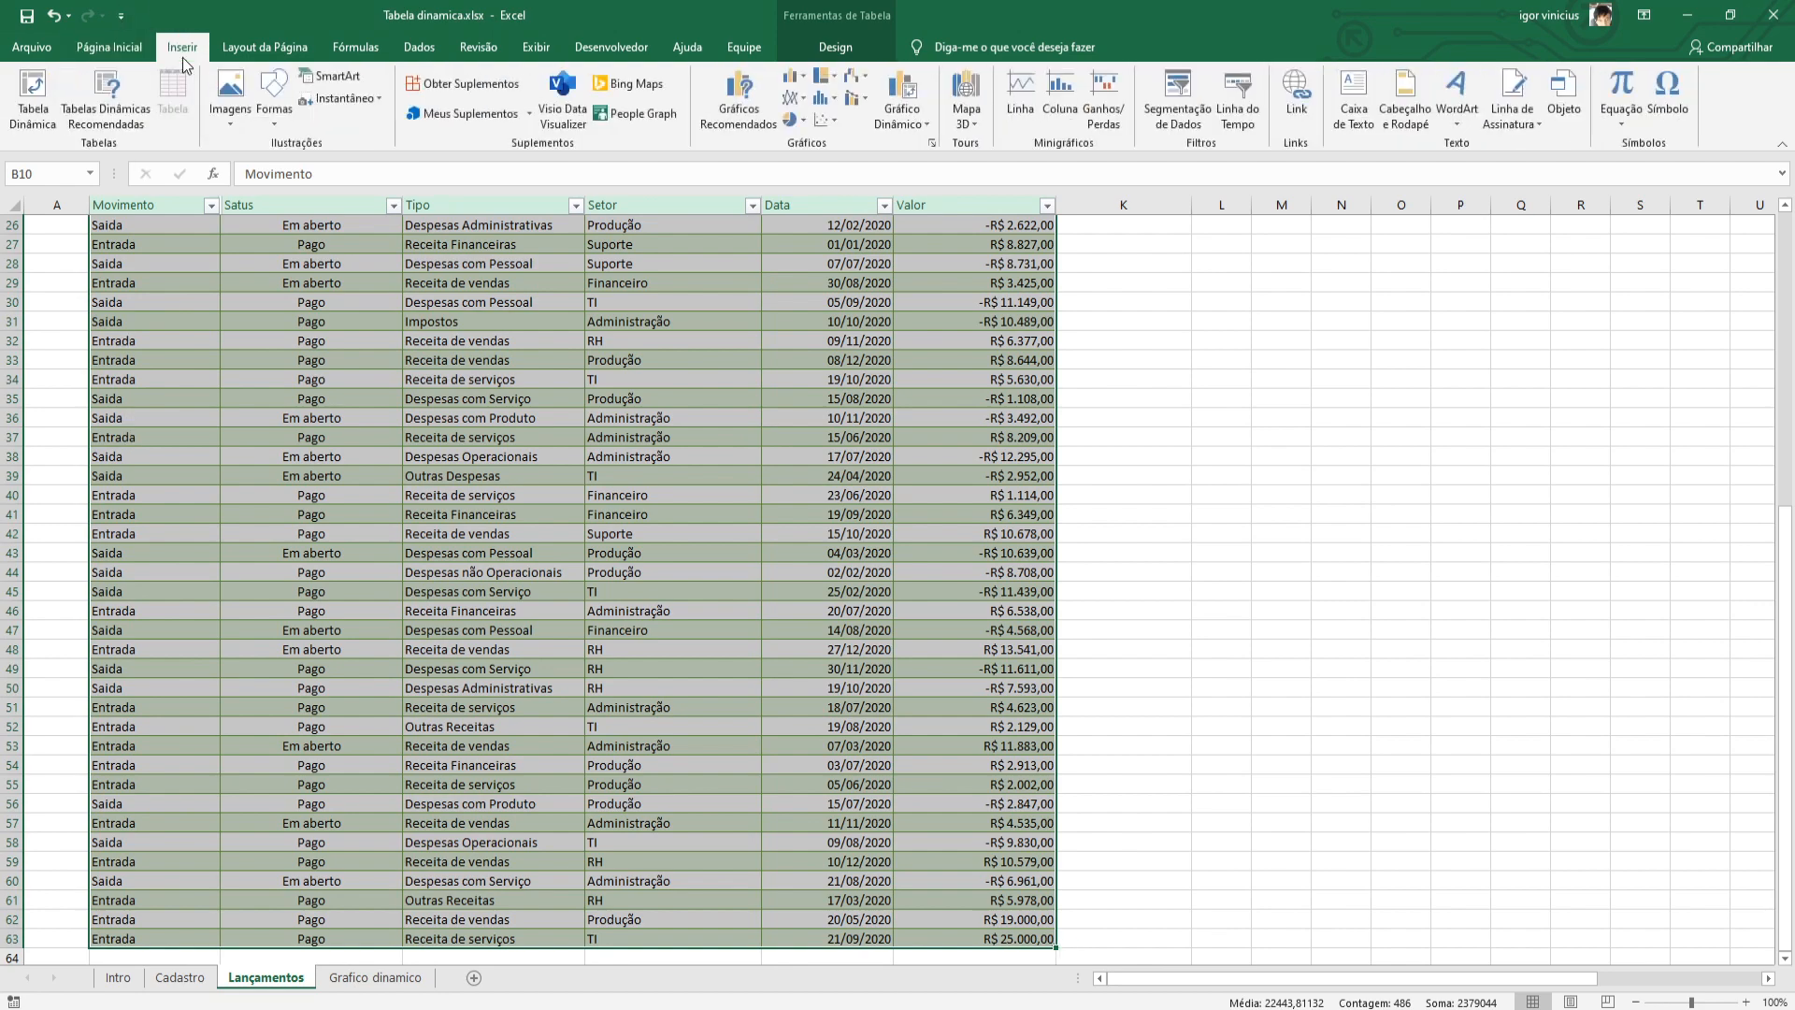
click(903, 90)
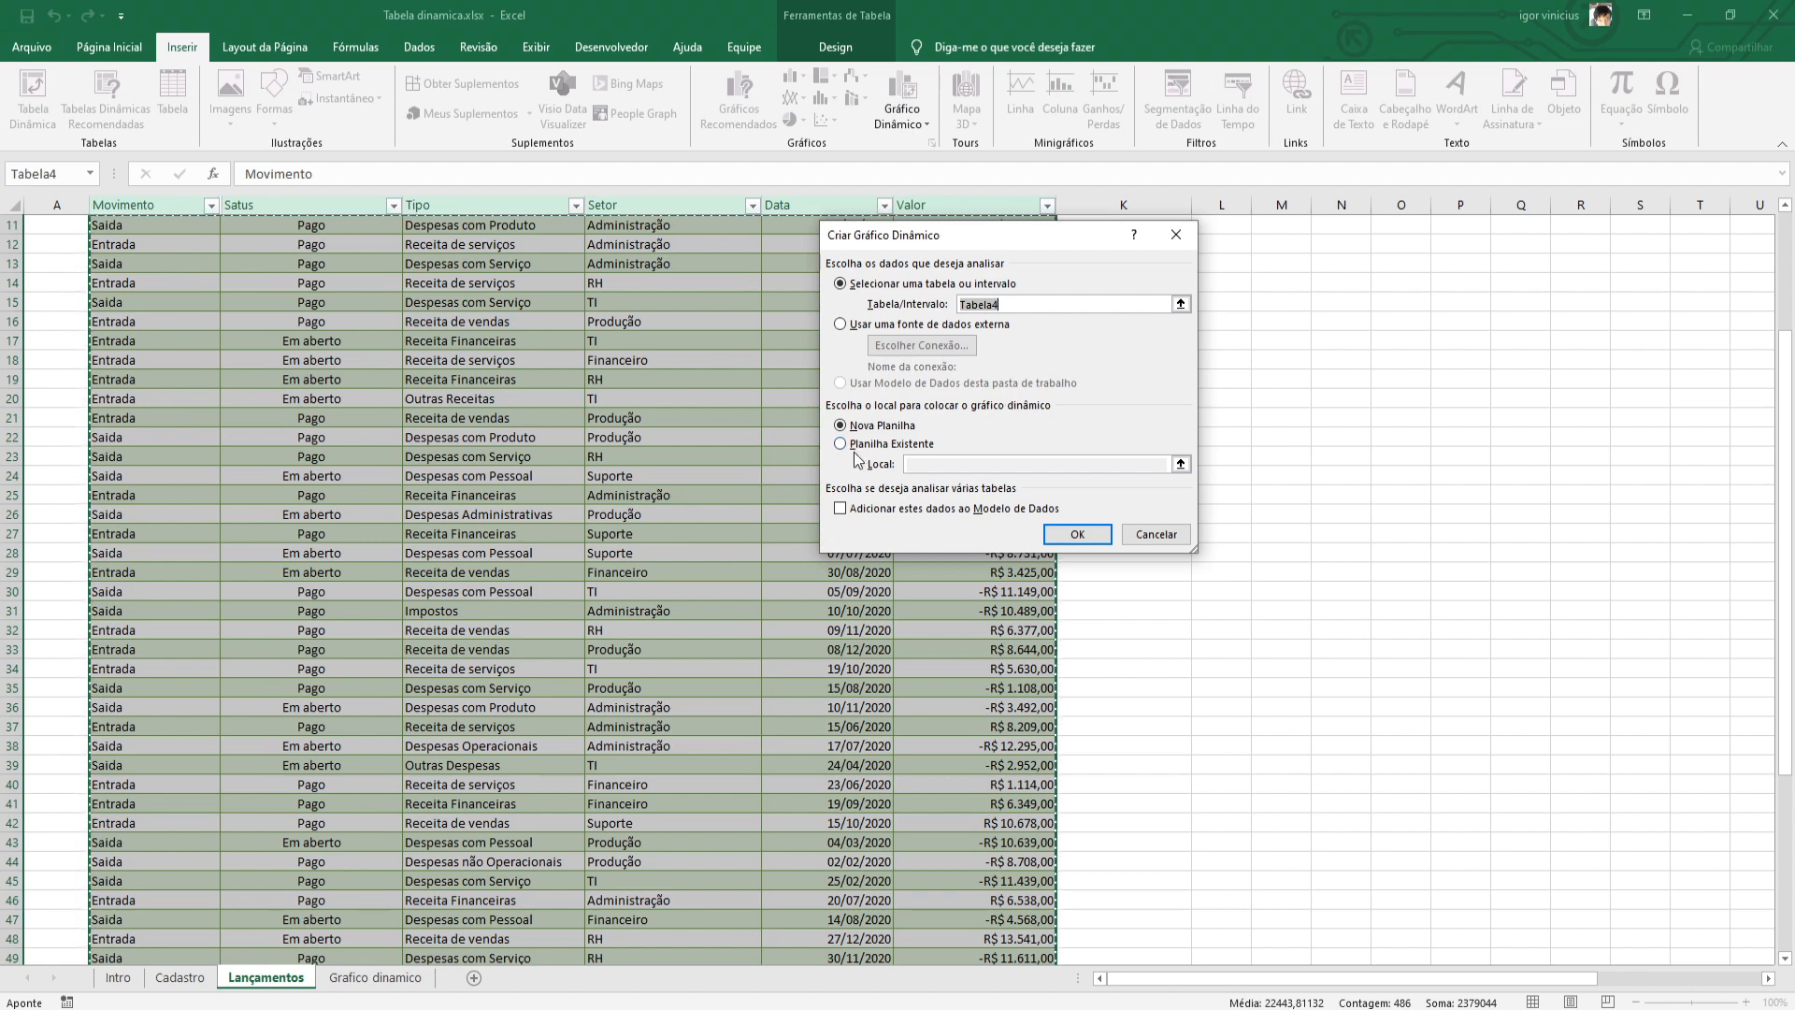
key(Tab)
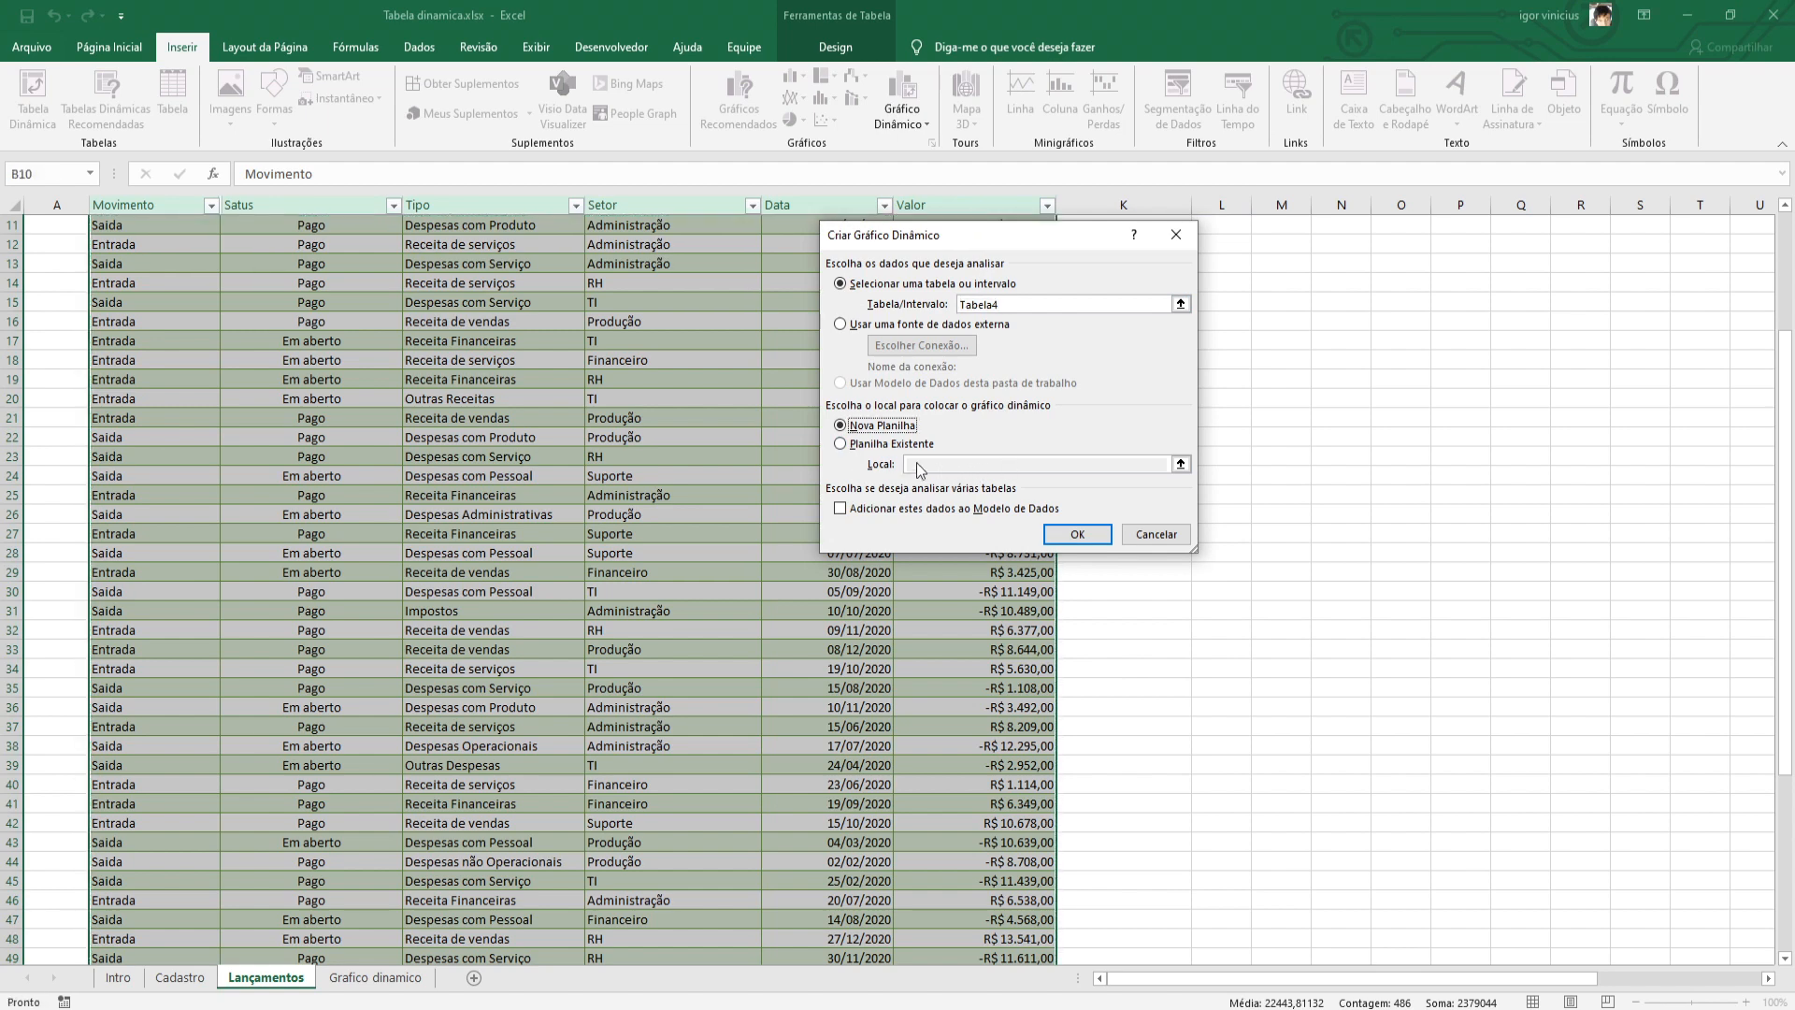
click(856, 447)
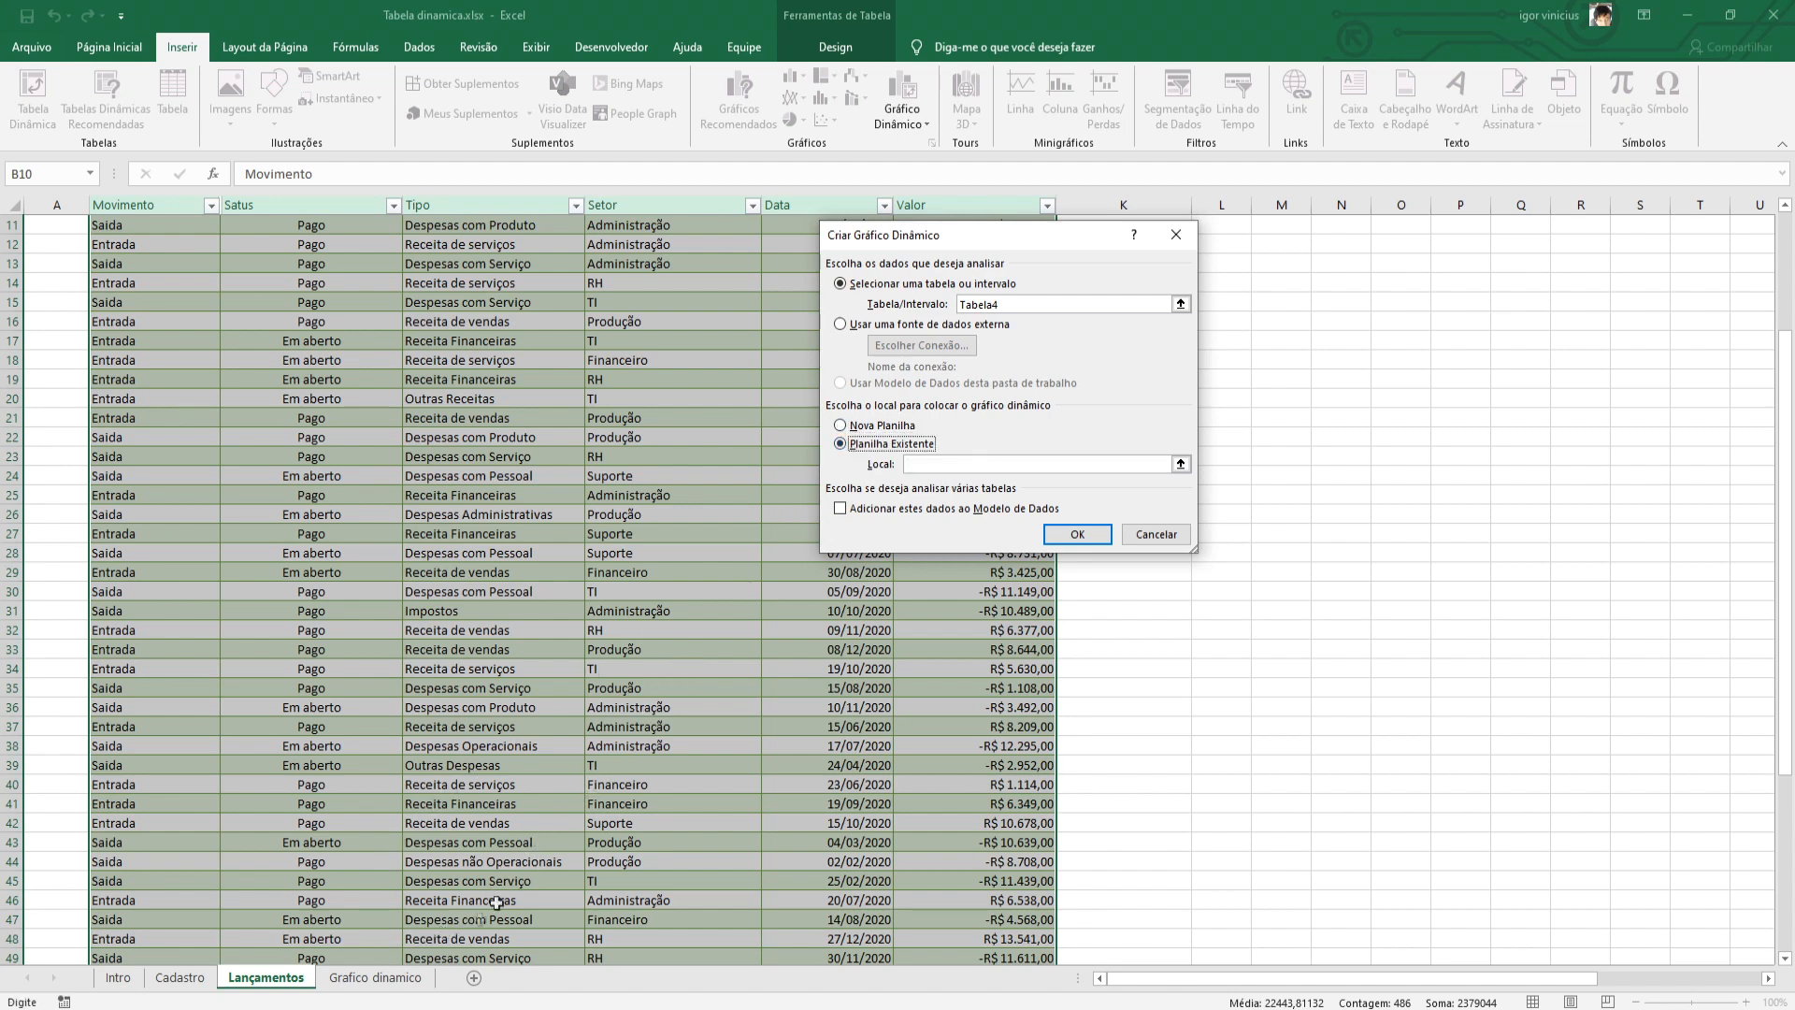
click(388, 978)
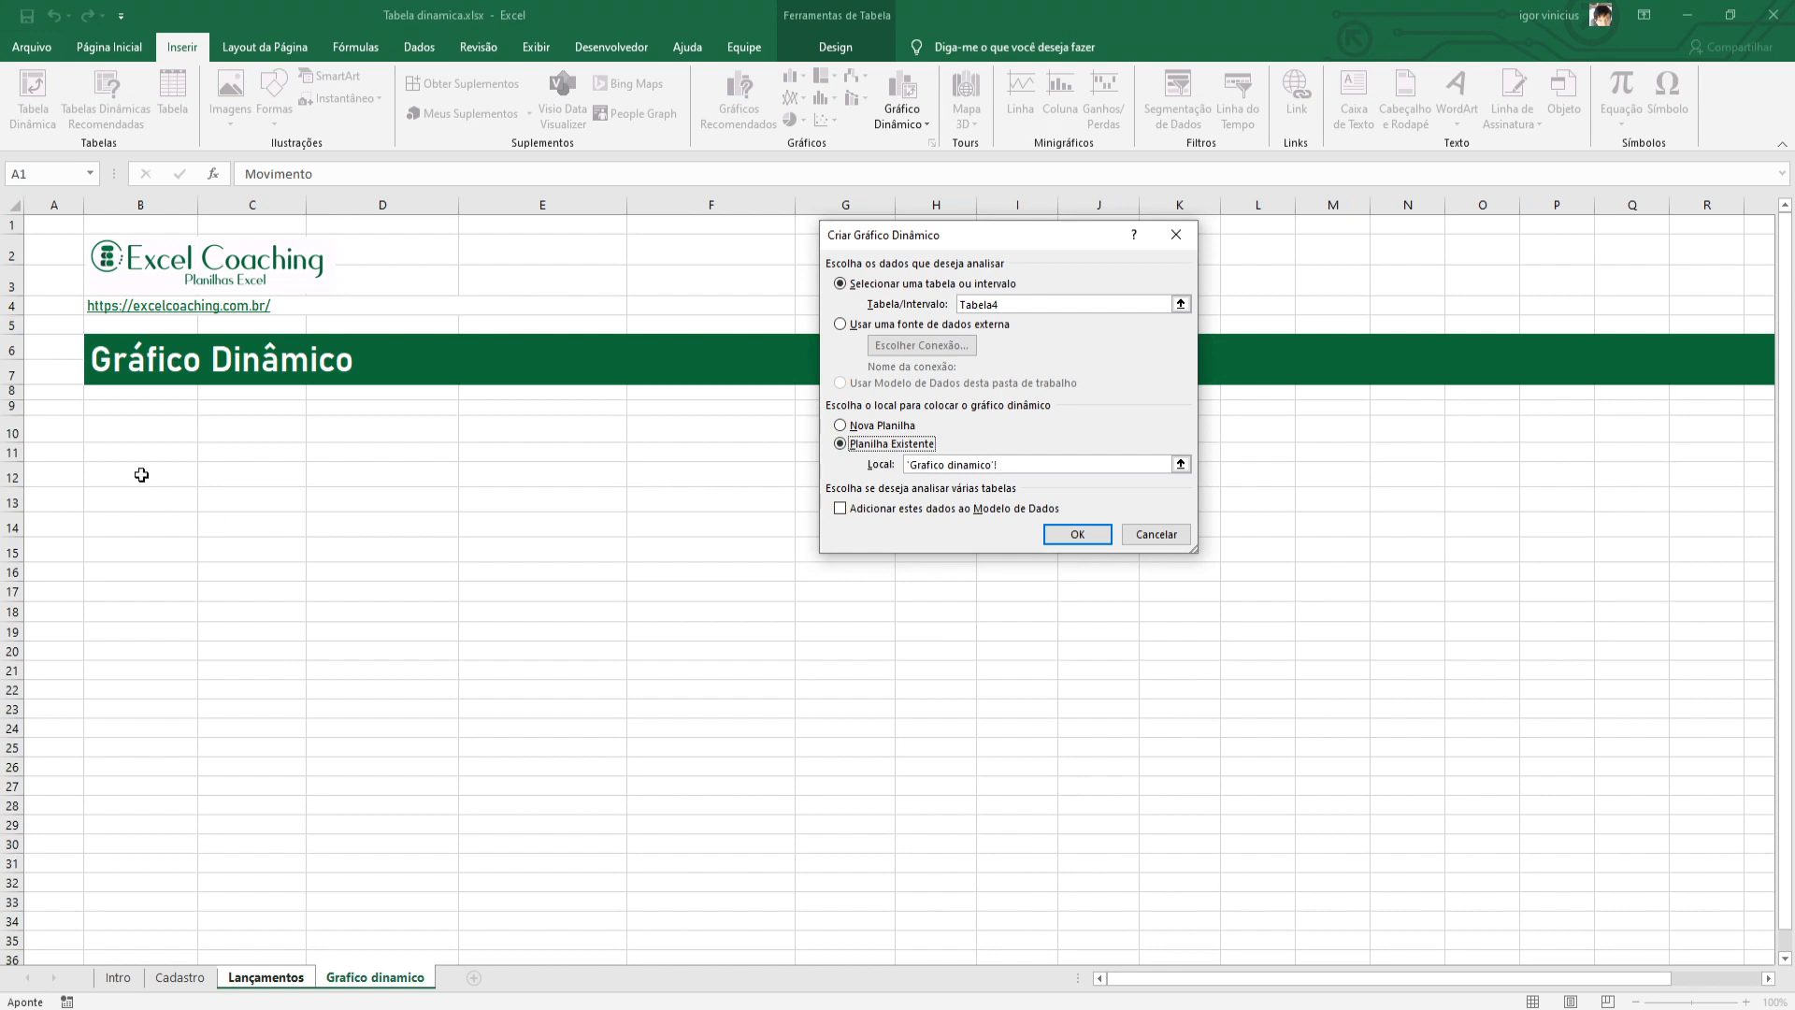
click(117, 438)
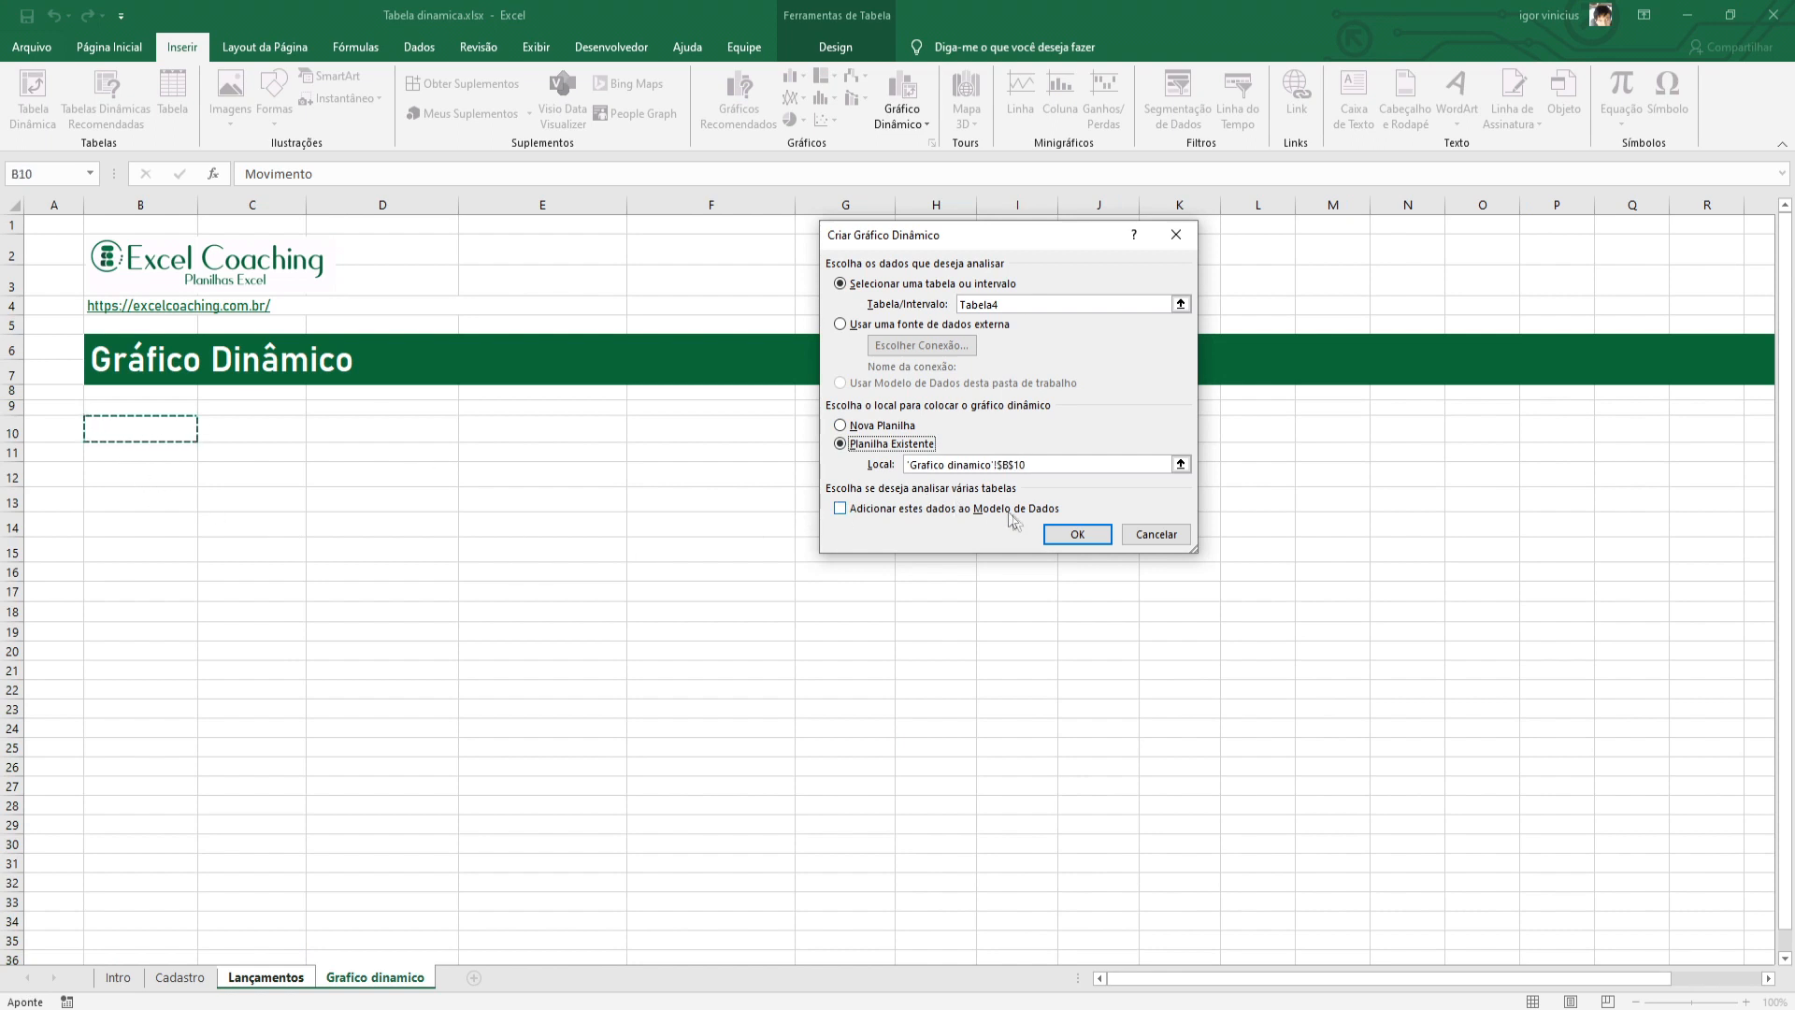
click(1084, 536)
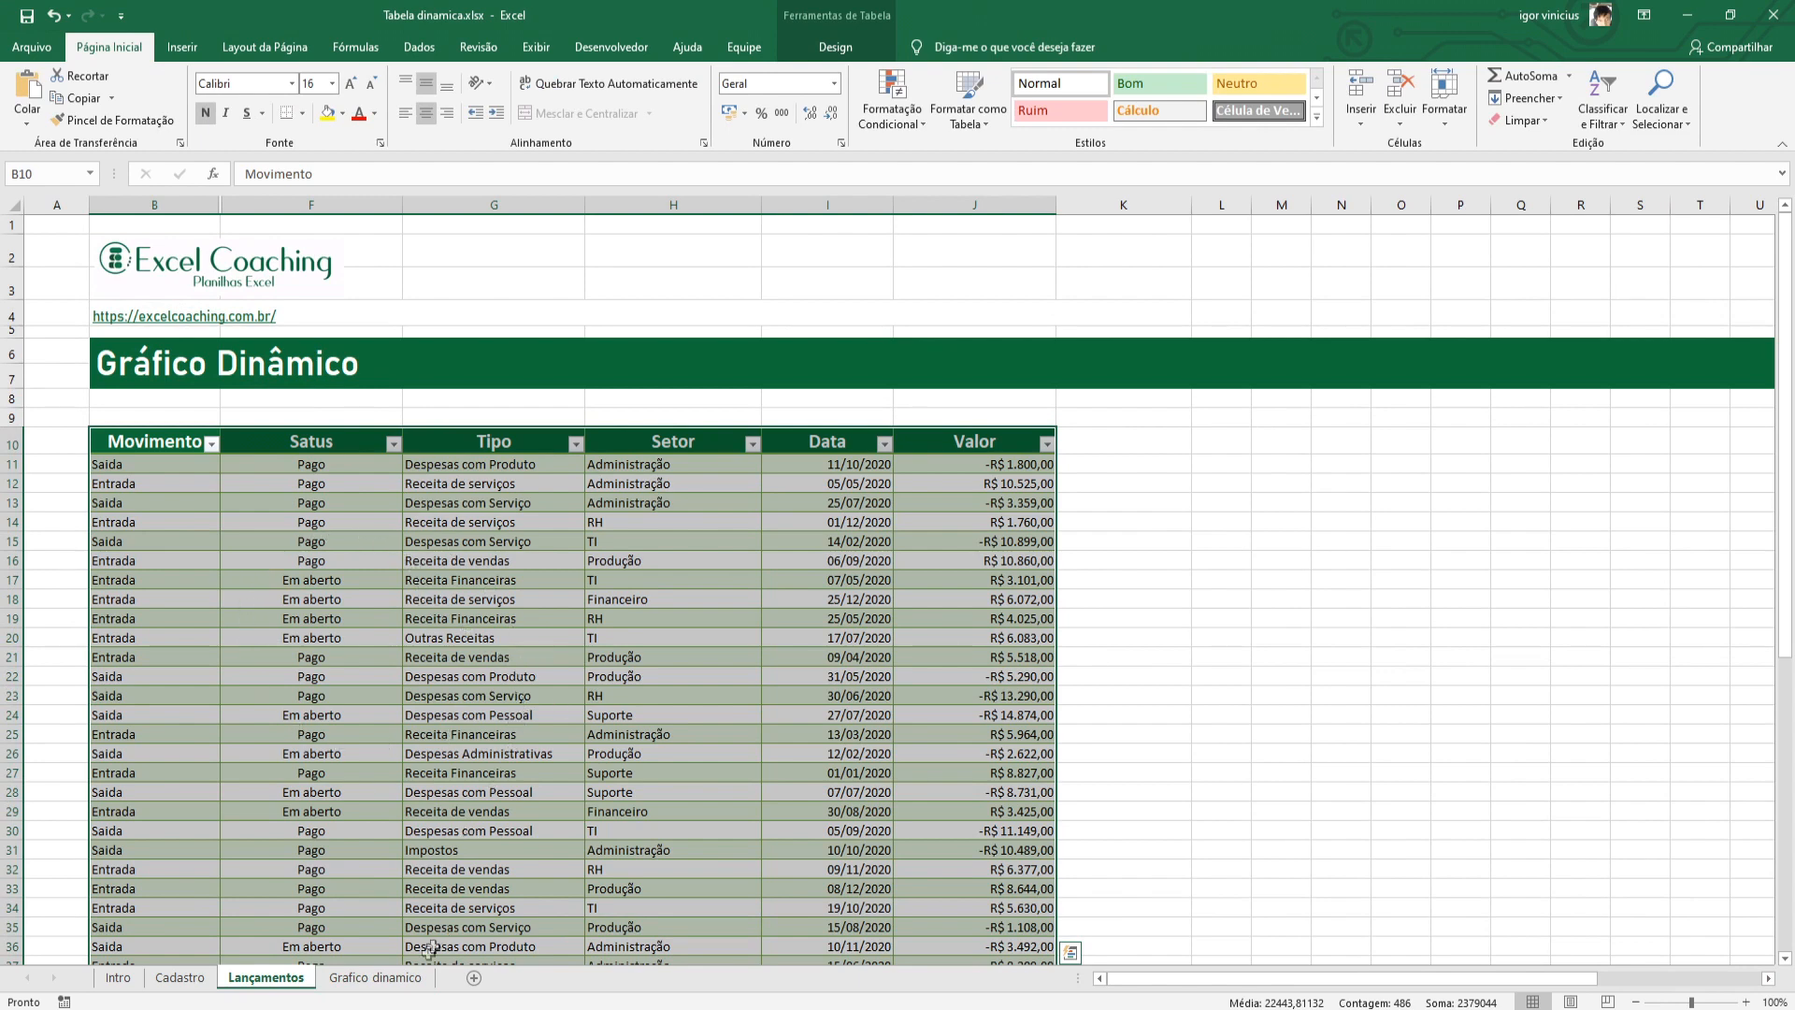
click(402, 977)
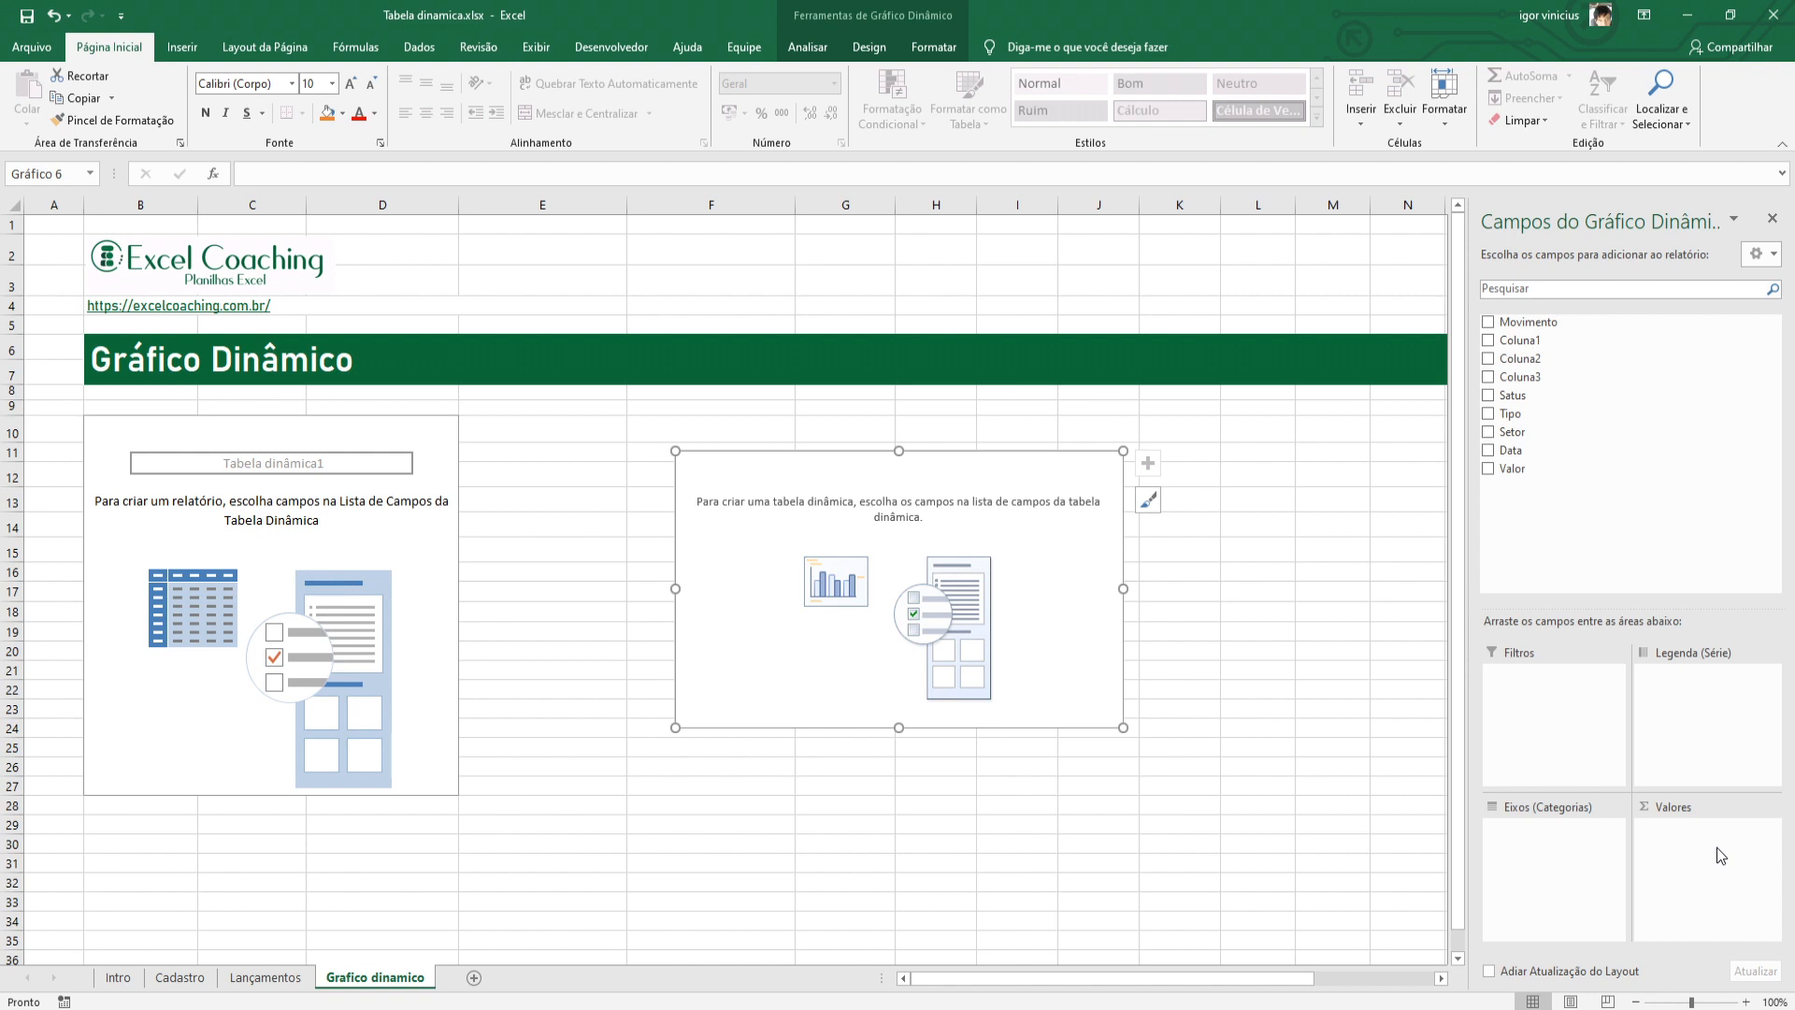
Step: After viewing the Lançamentos source data, add Valor to the PivotChart's values and Movimento to its legend
click(266, 977)
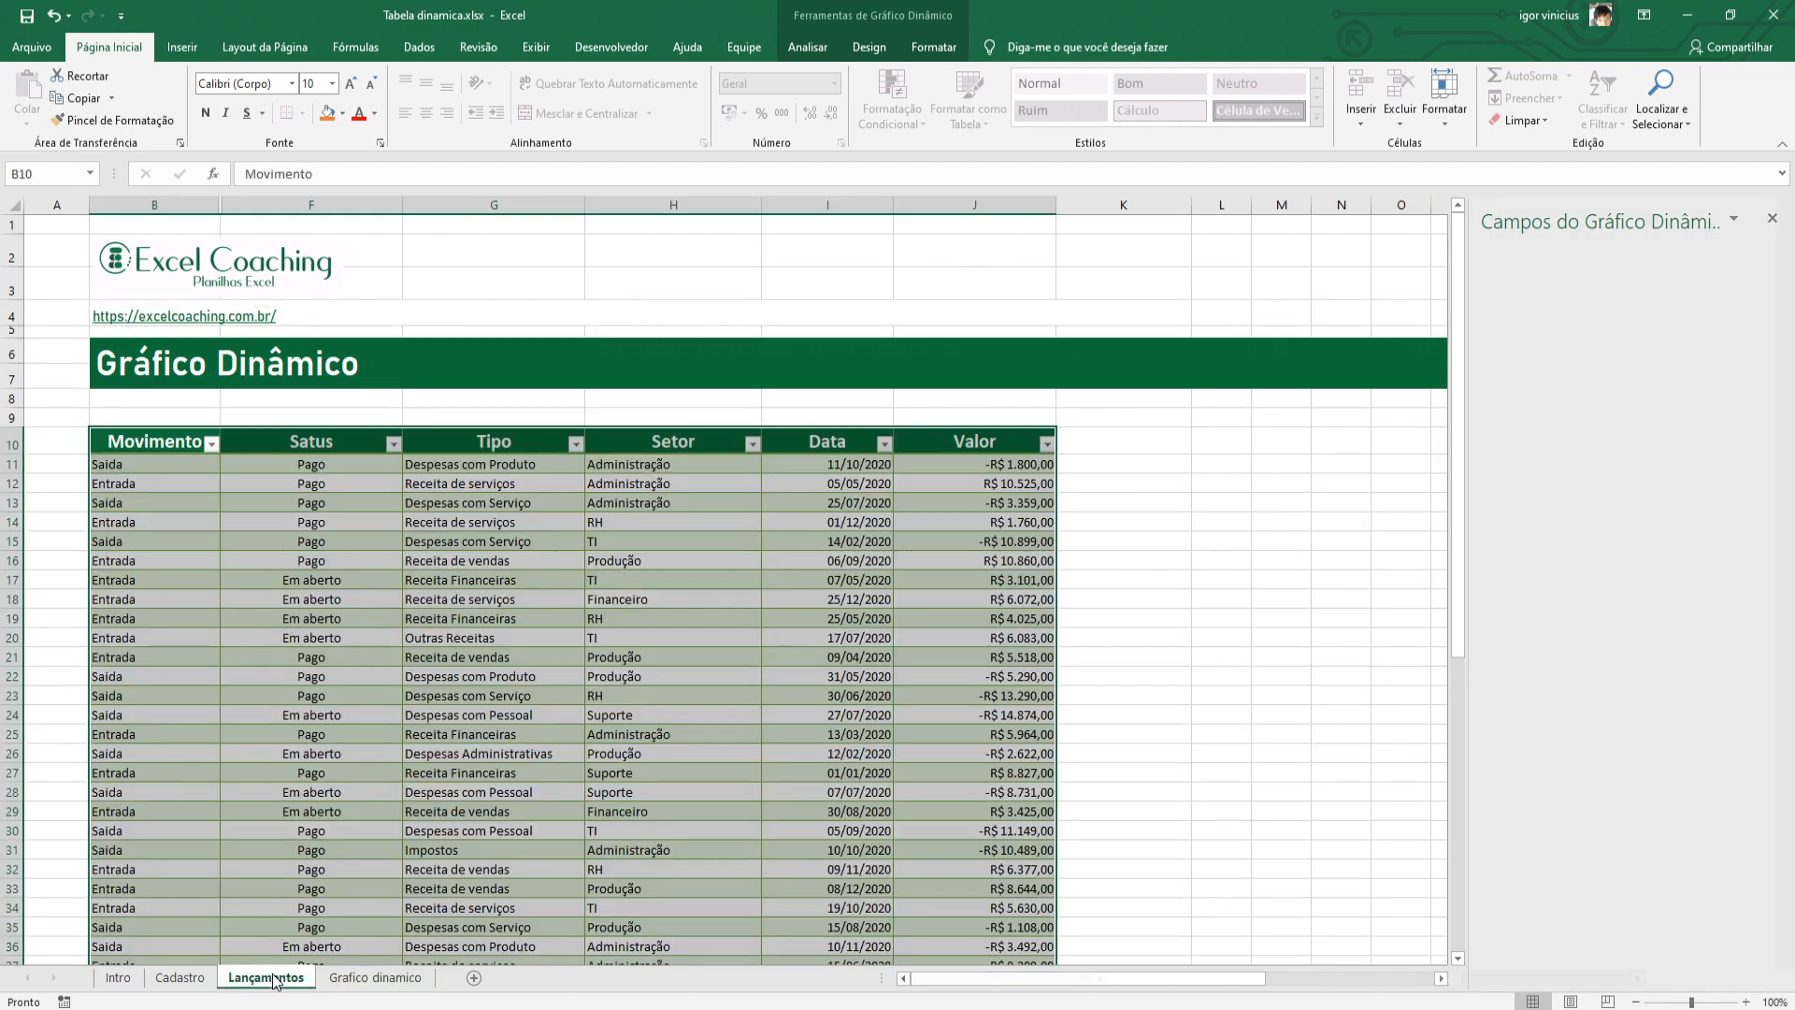
click(375, 977)
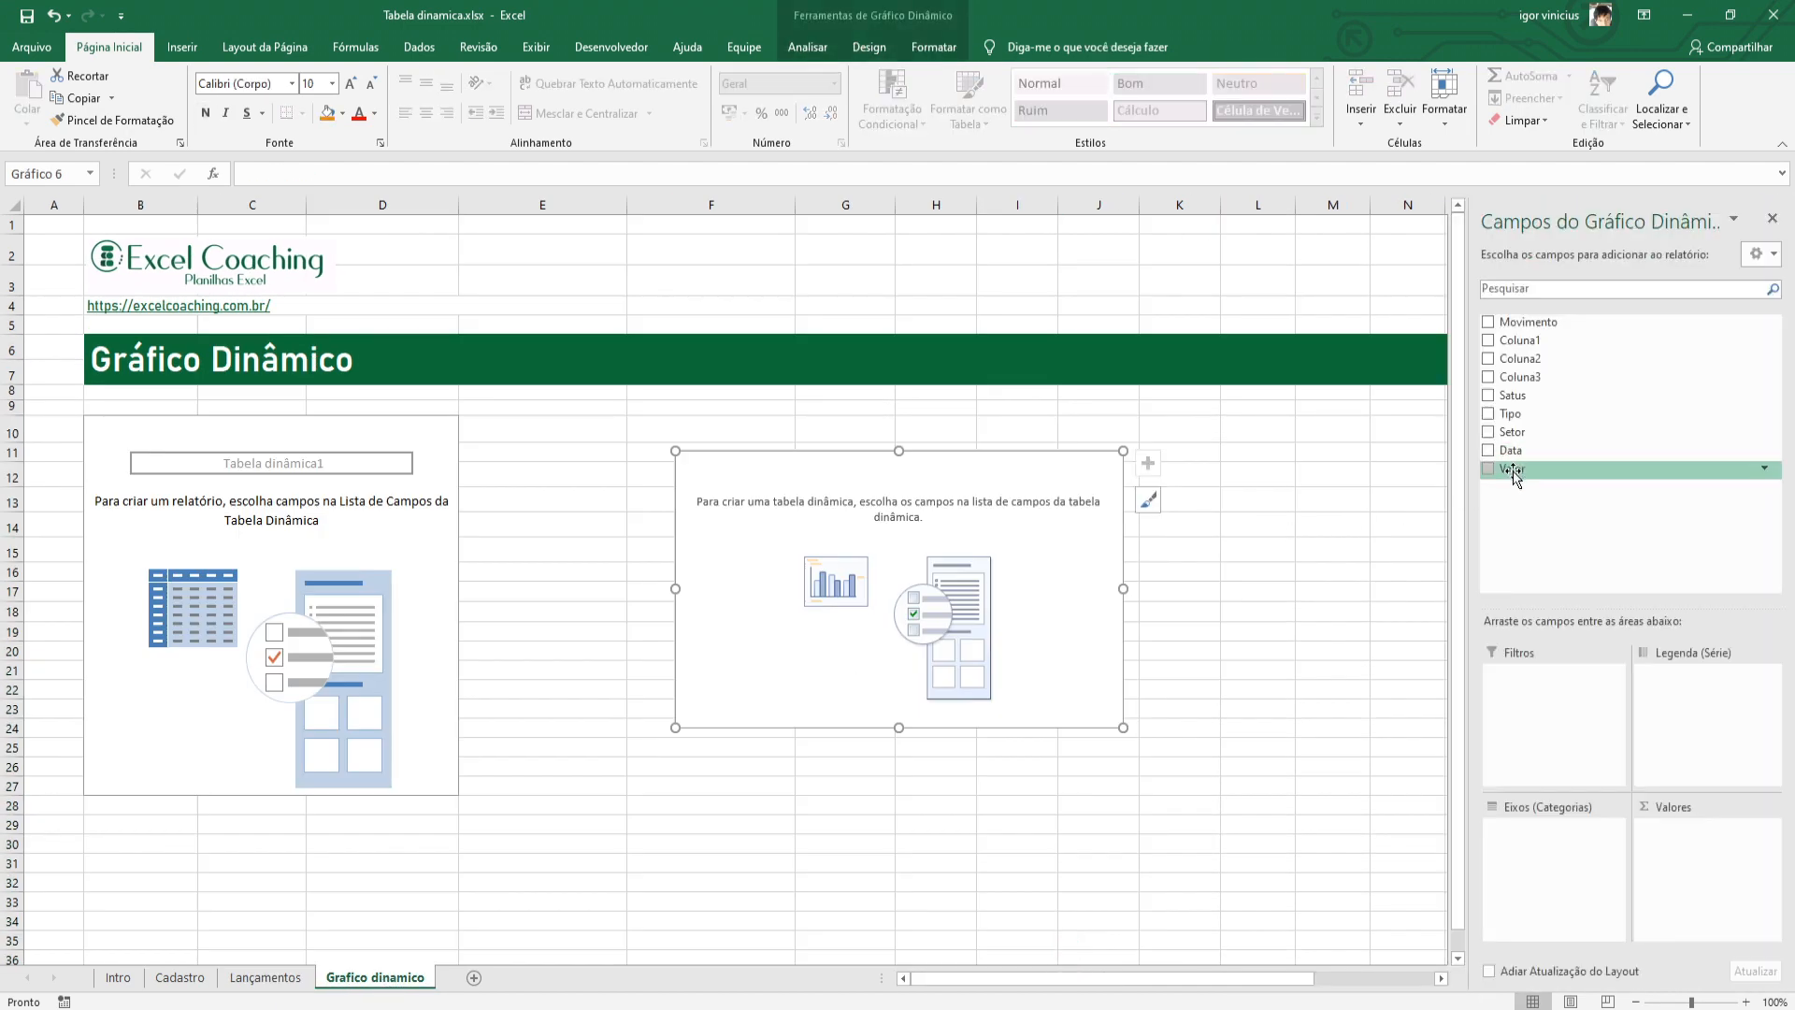
drag(1516, 477, 1683, 838)
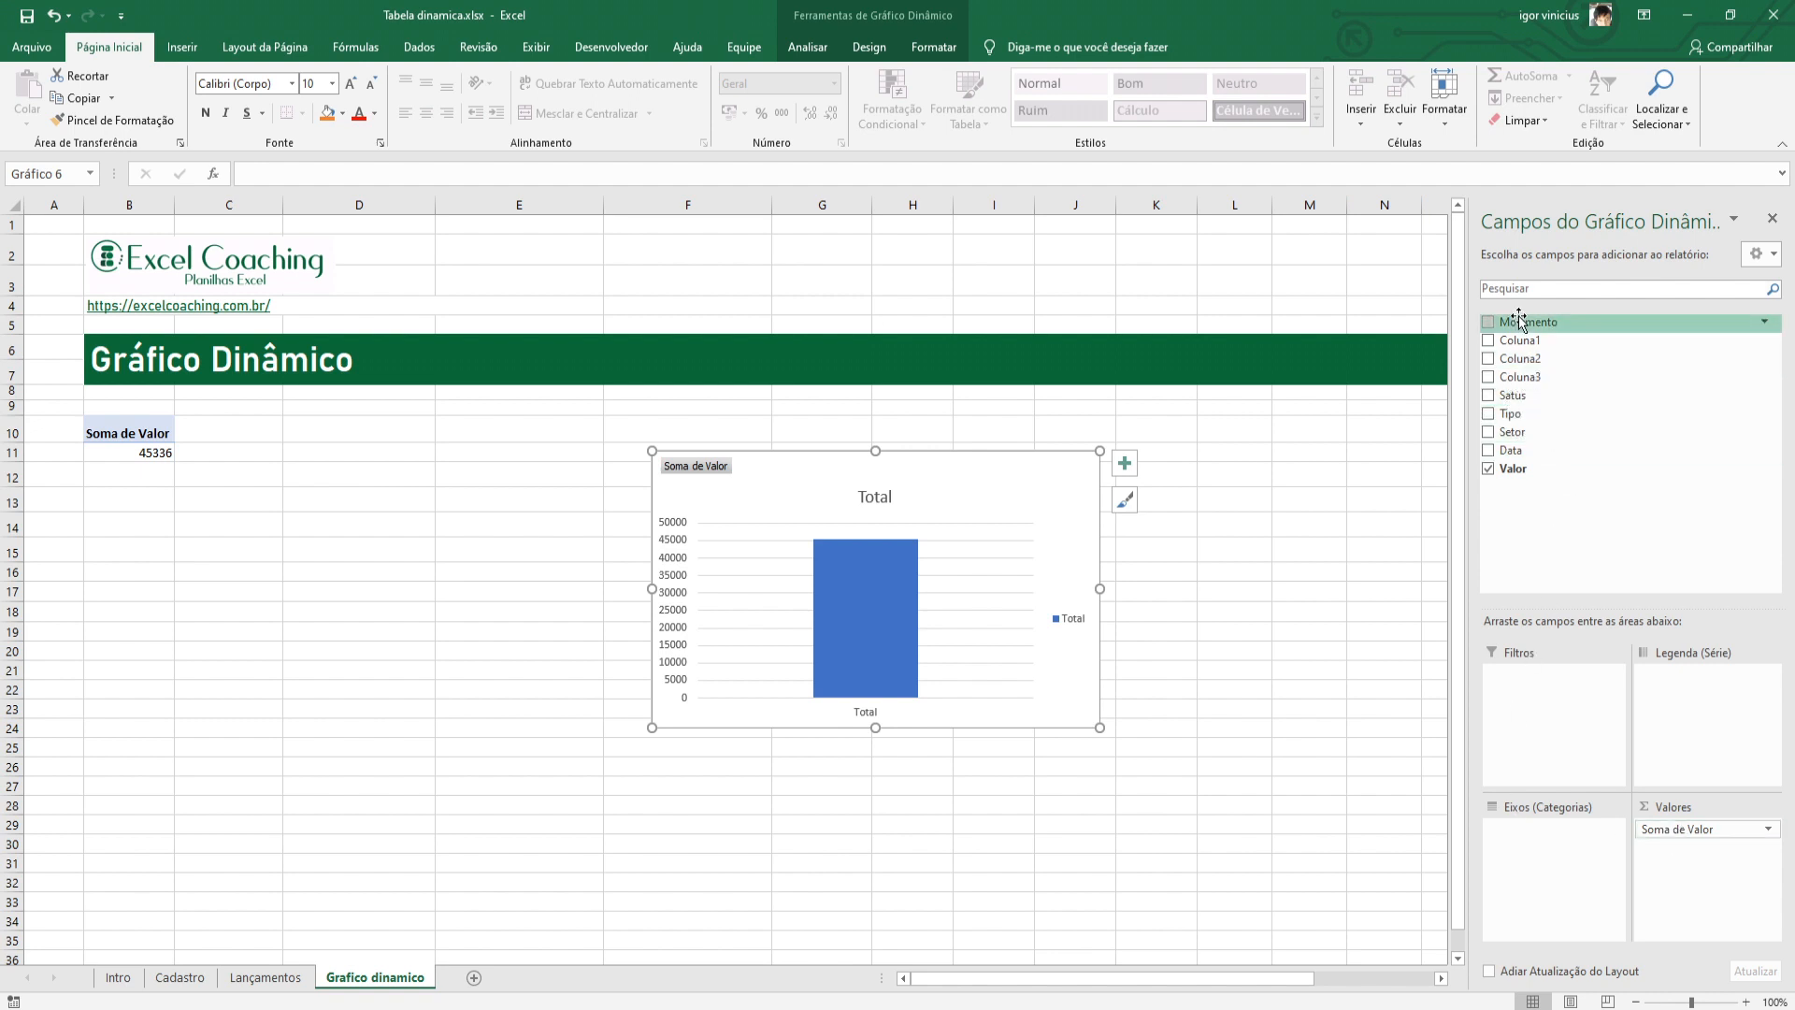
drag(1520, 320, 1673, 718)
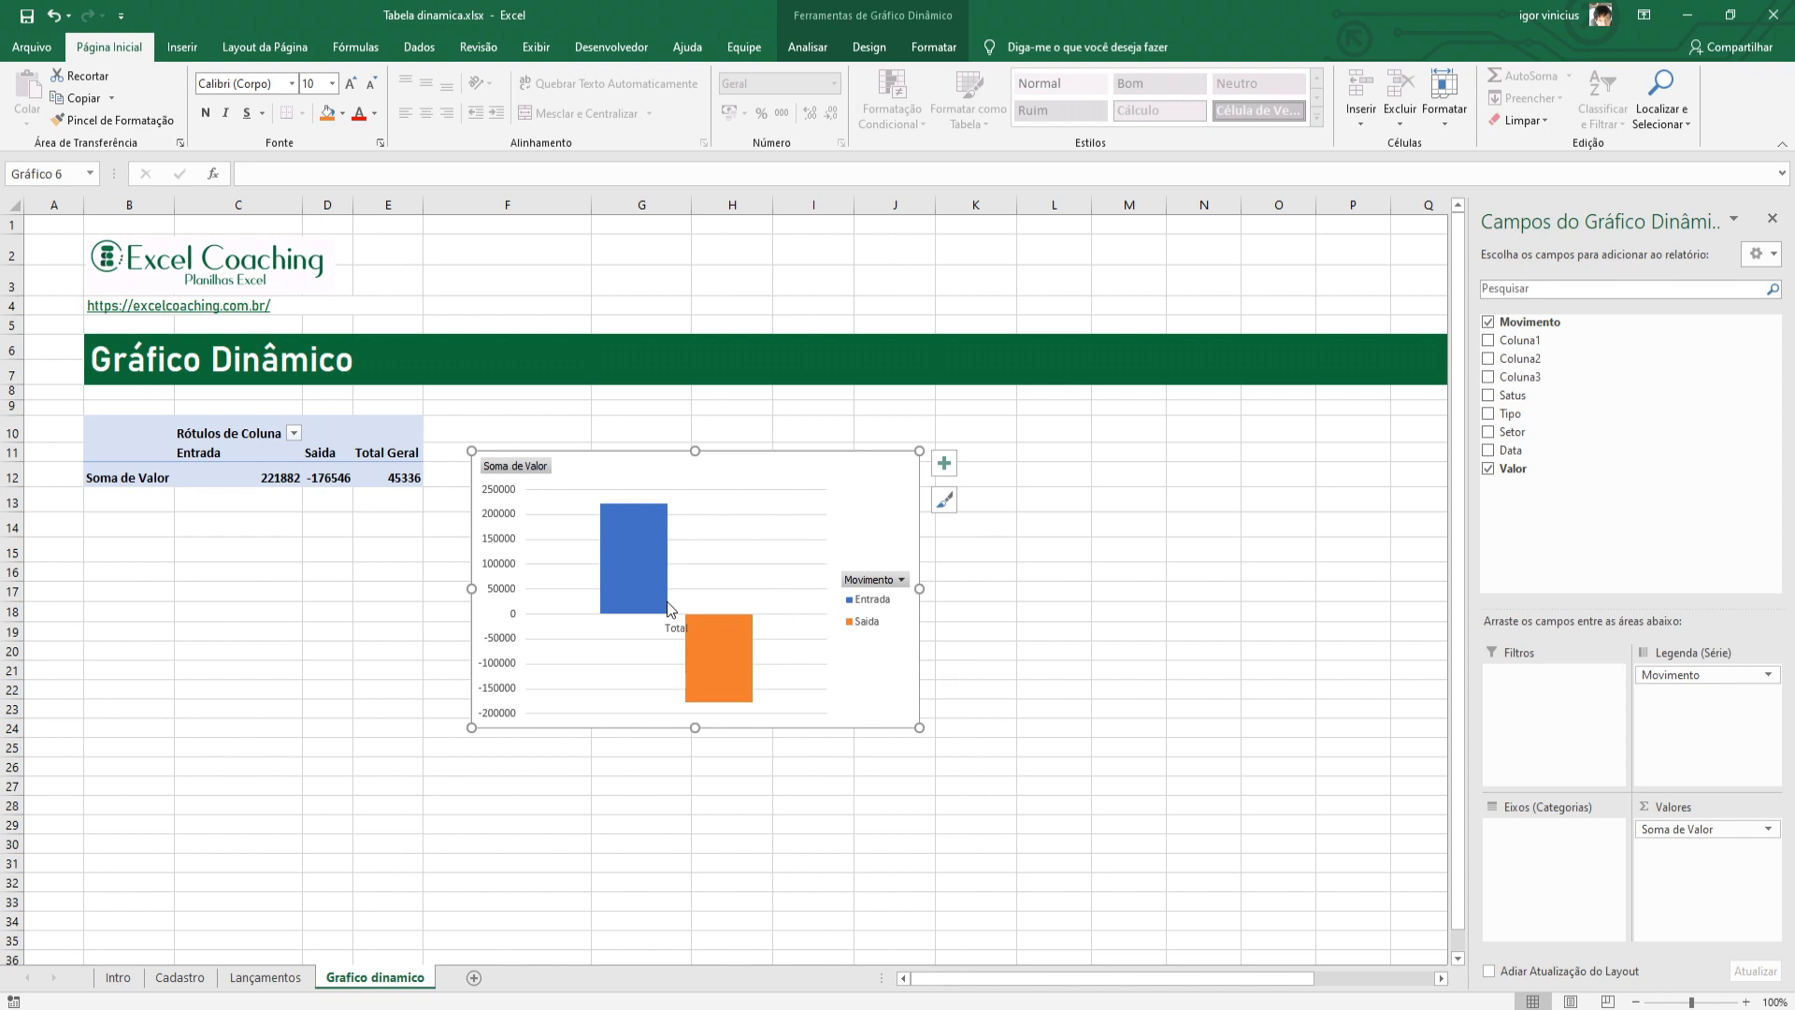
Step: Filter out Saida using the chart's Movimento filter and bring it back
mouse_move(668, 608)
click(902, 580)
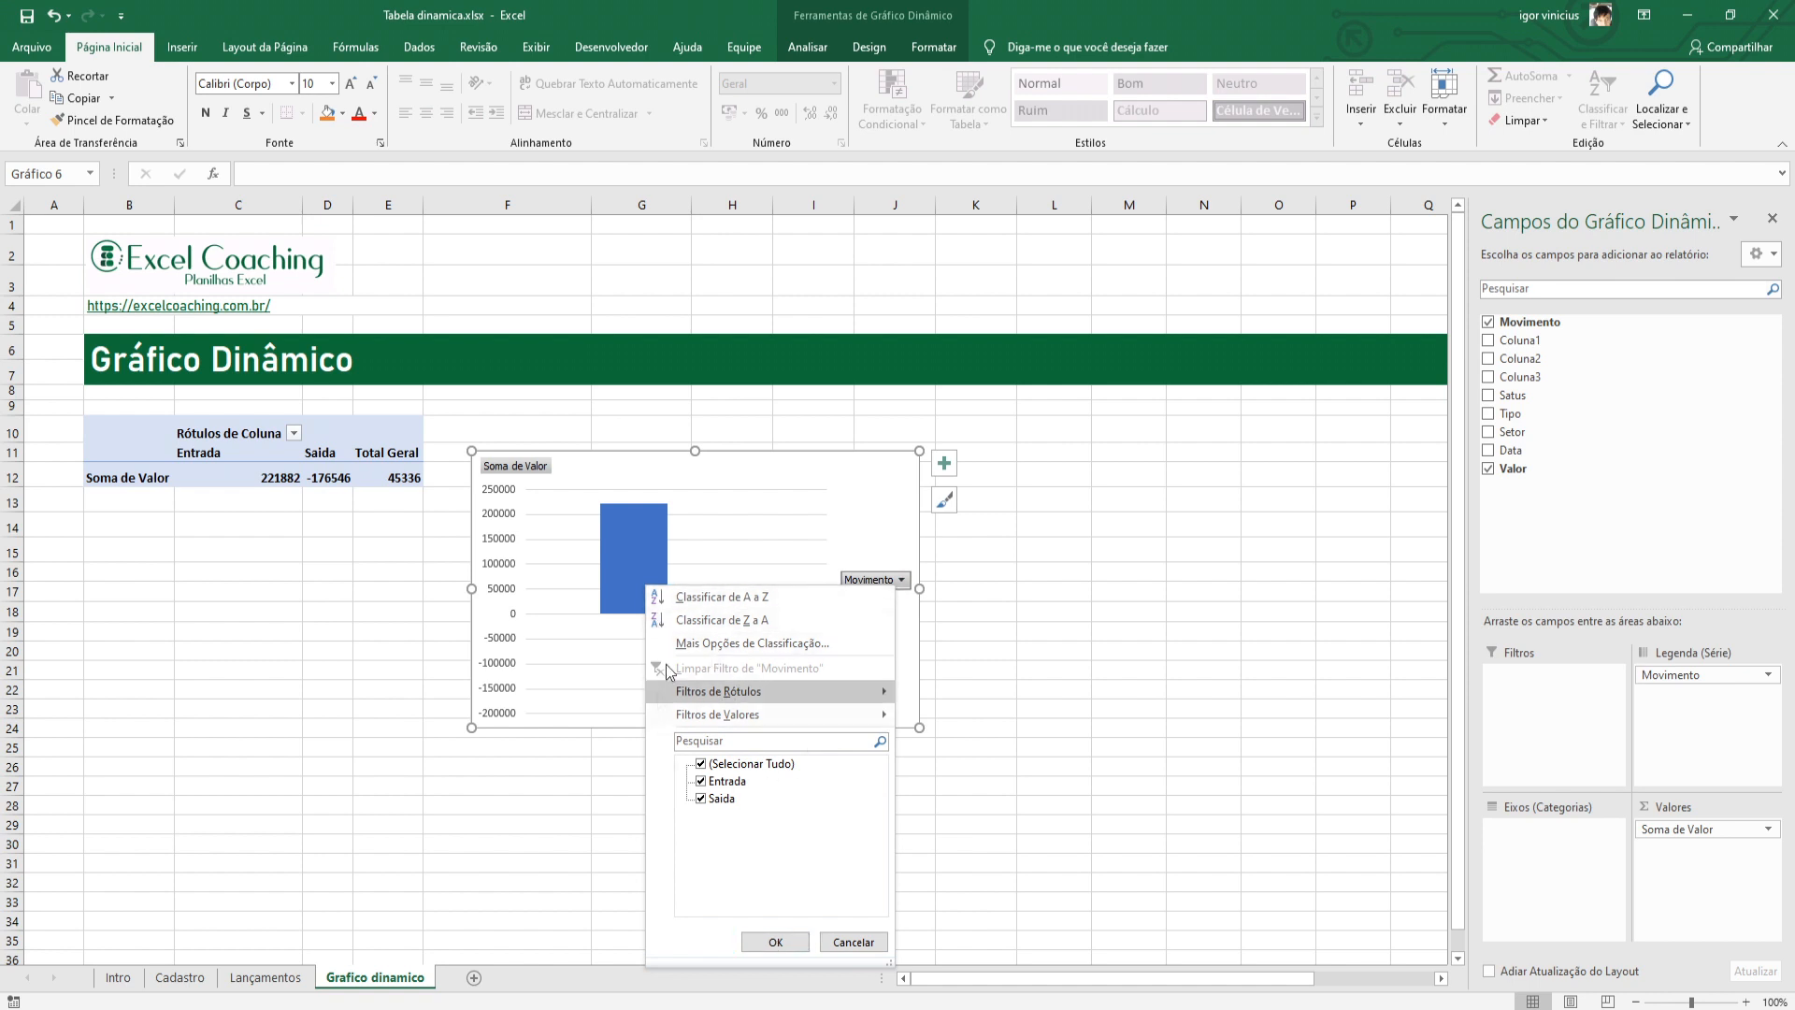
click(701, 798)
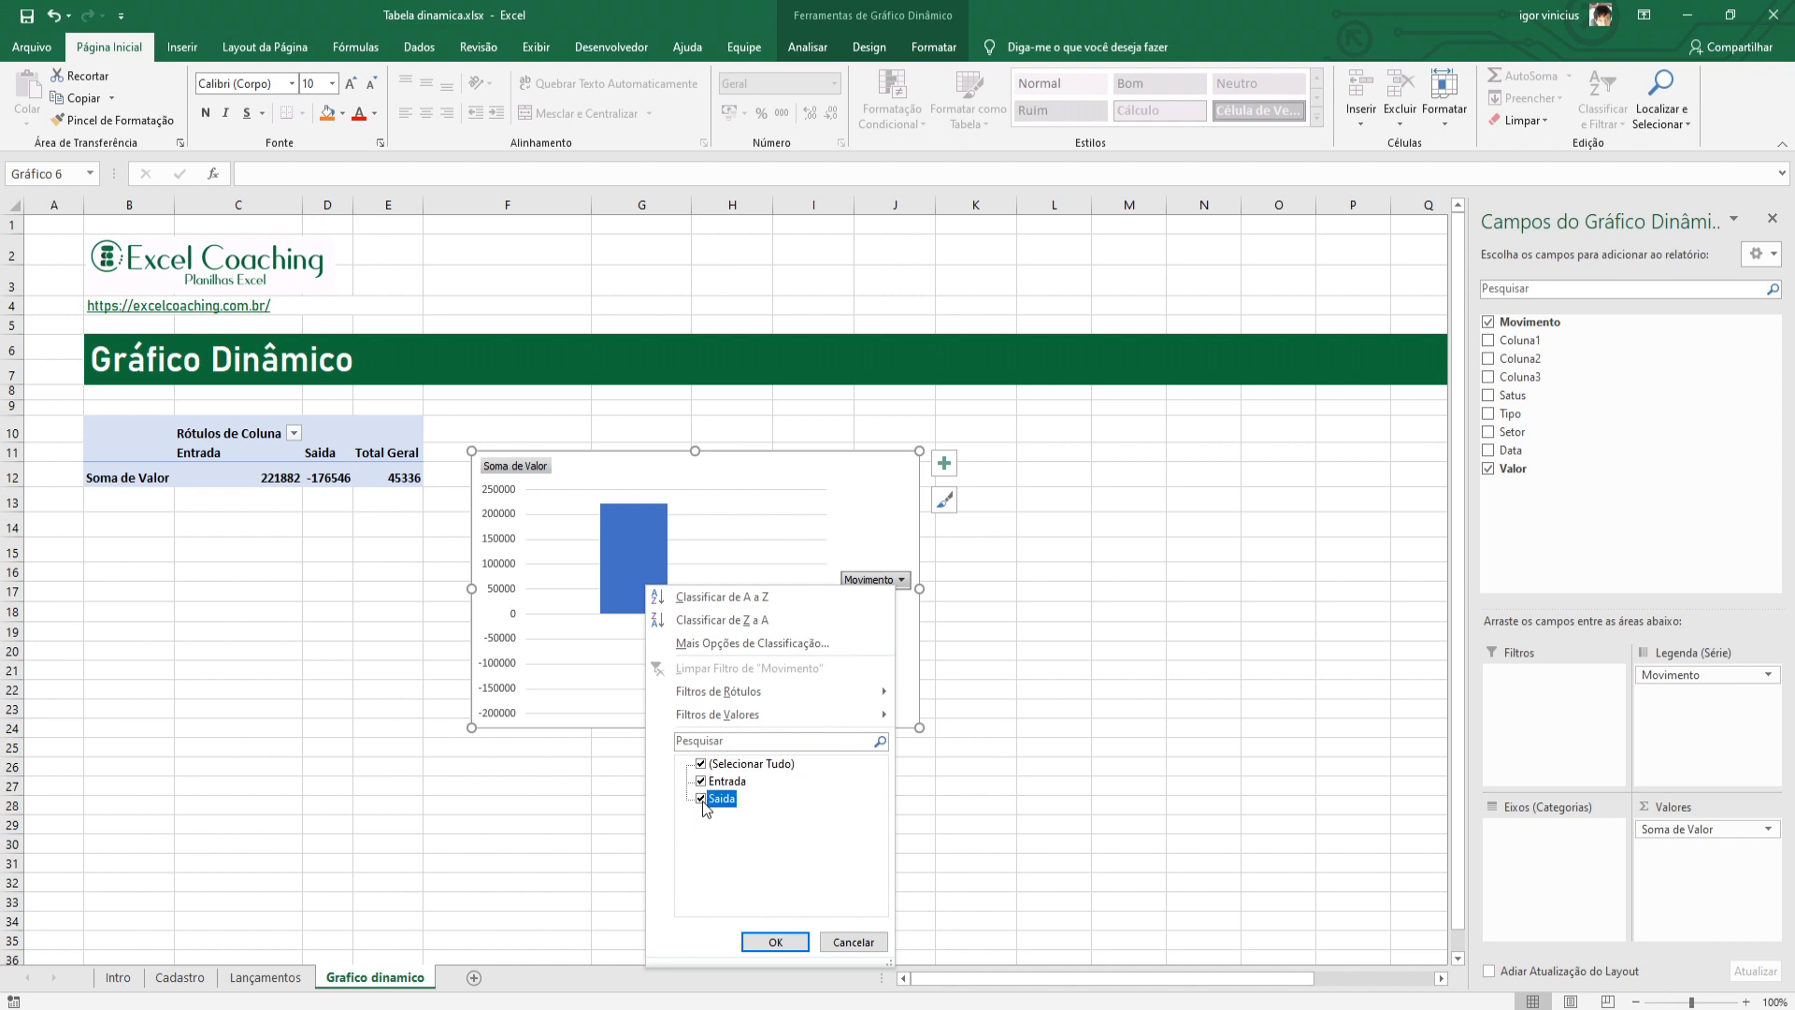
click(775, 942)
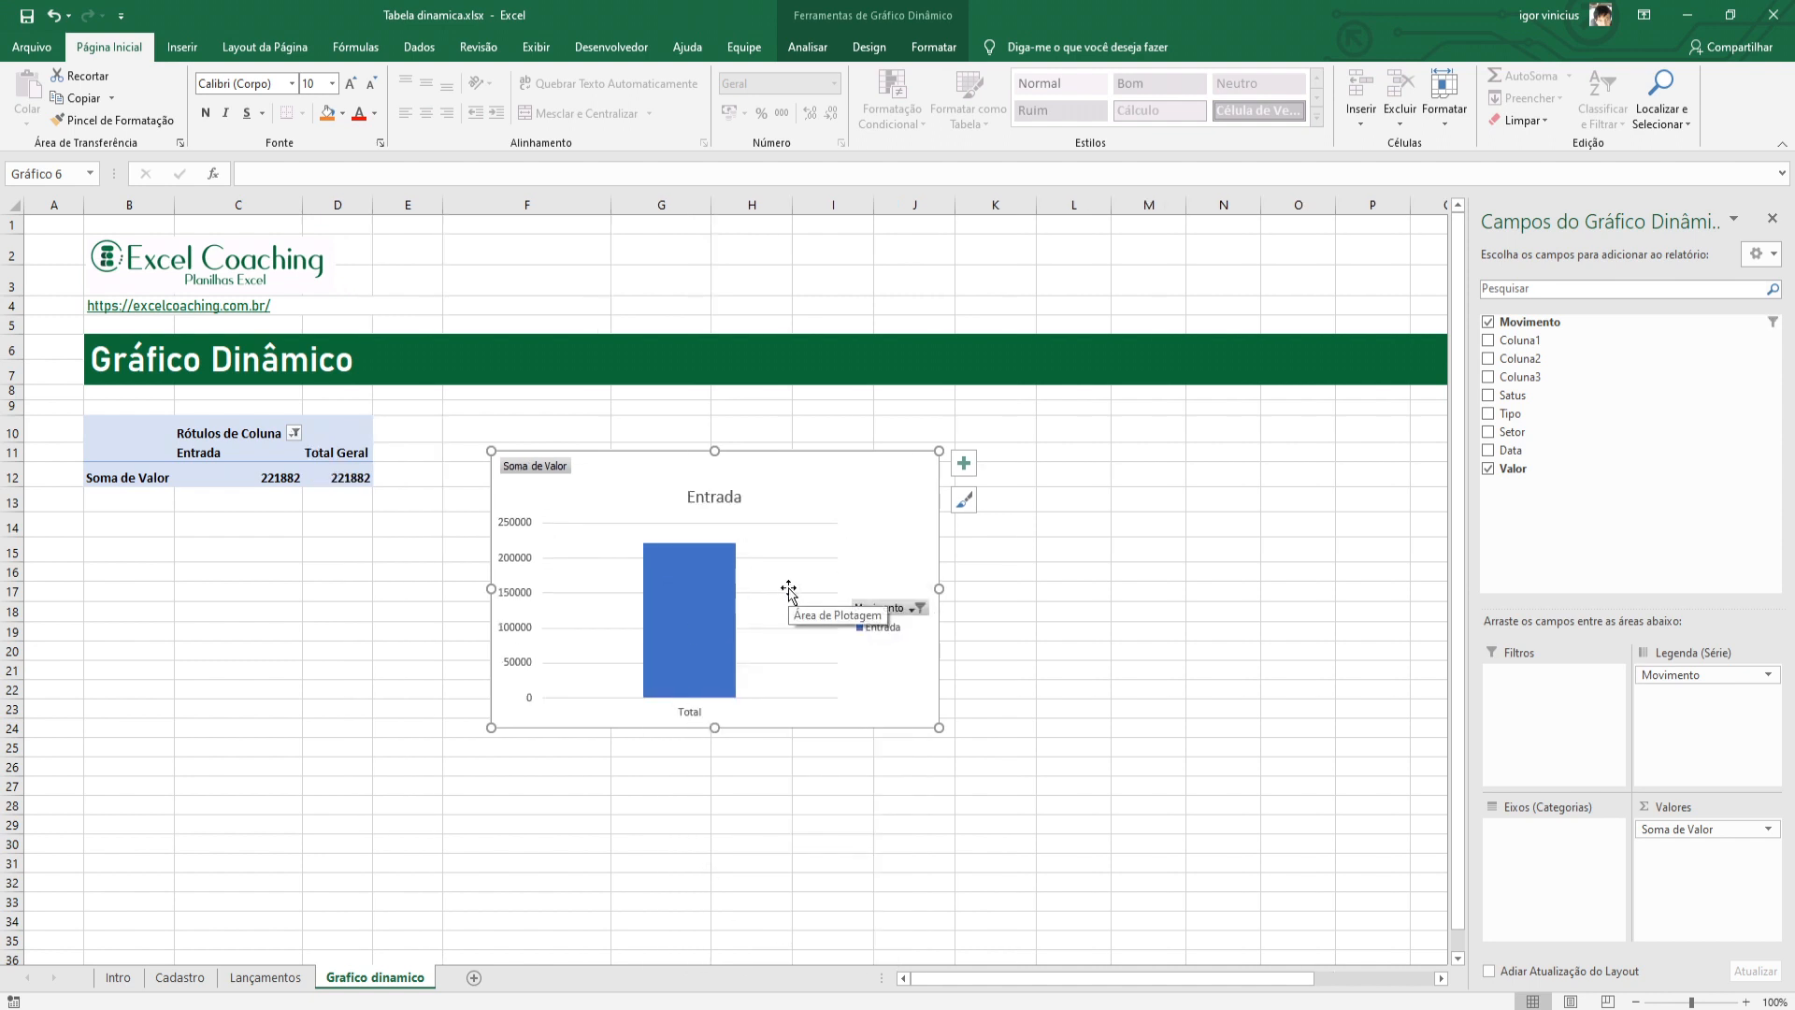
click(917, 608)
click(712, 826)
click(766, 969)
Step: Sort the chart's Movimento entries Z to A and return them to A to Z order
click(862, 582)
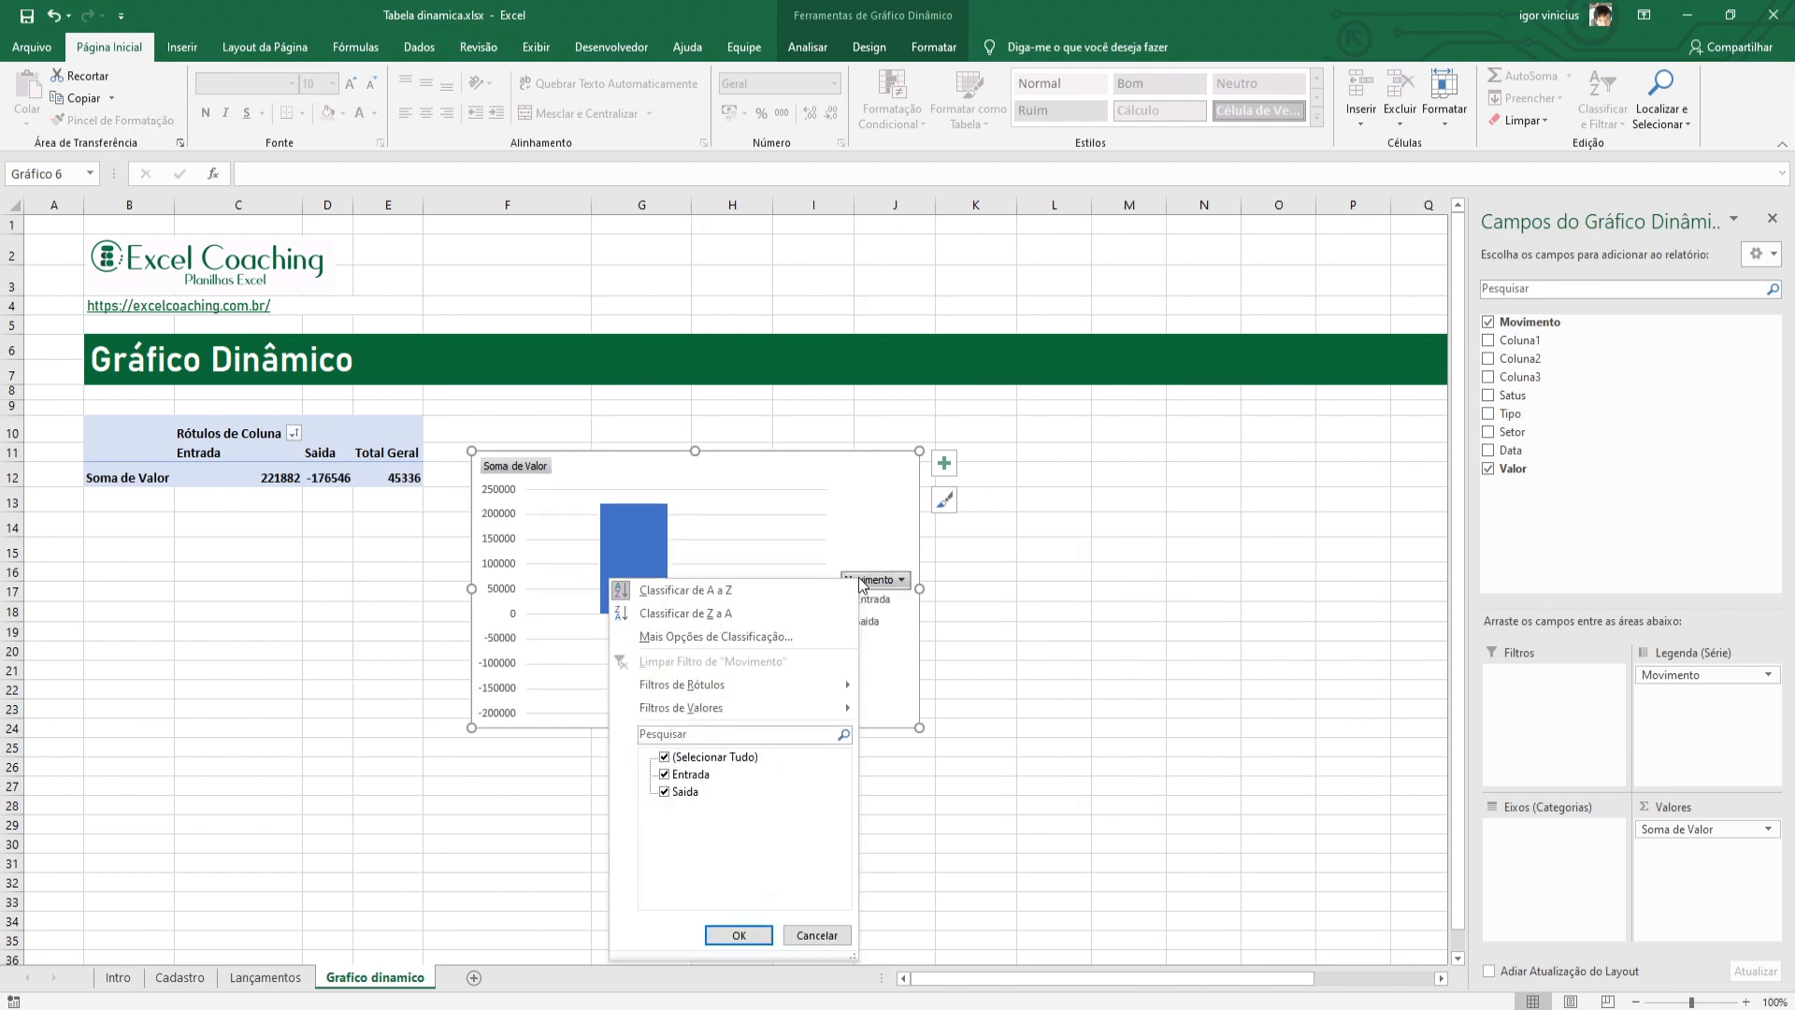
click(692, 616)
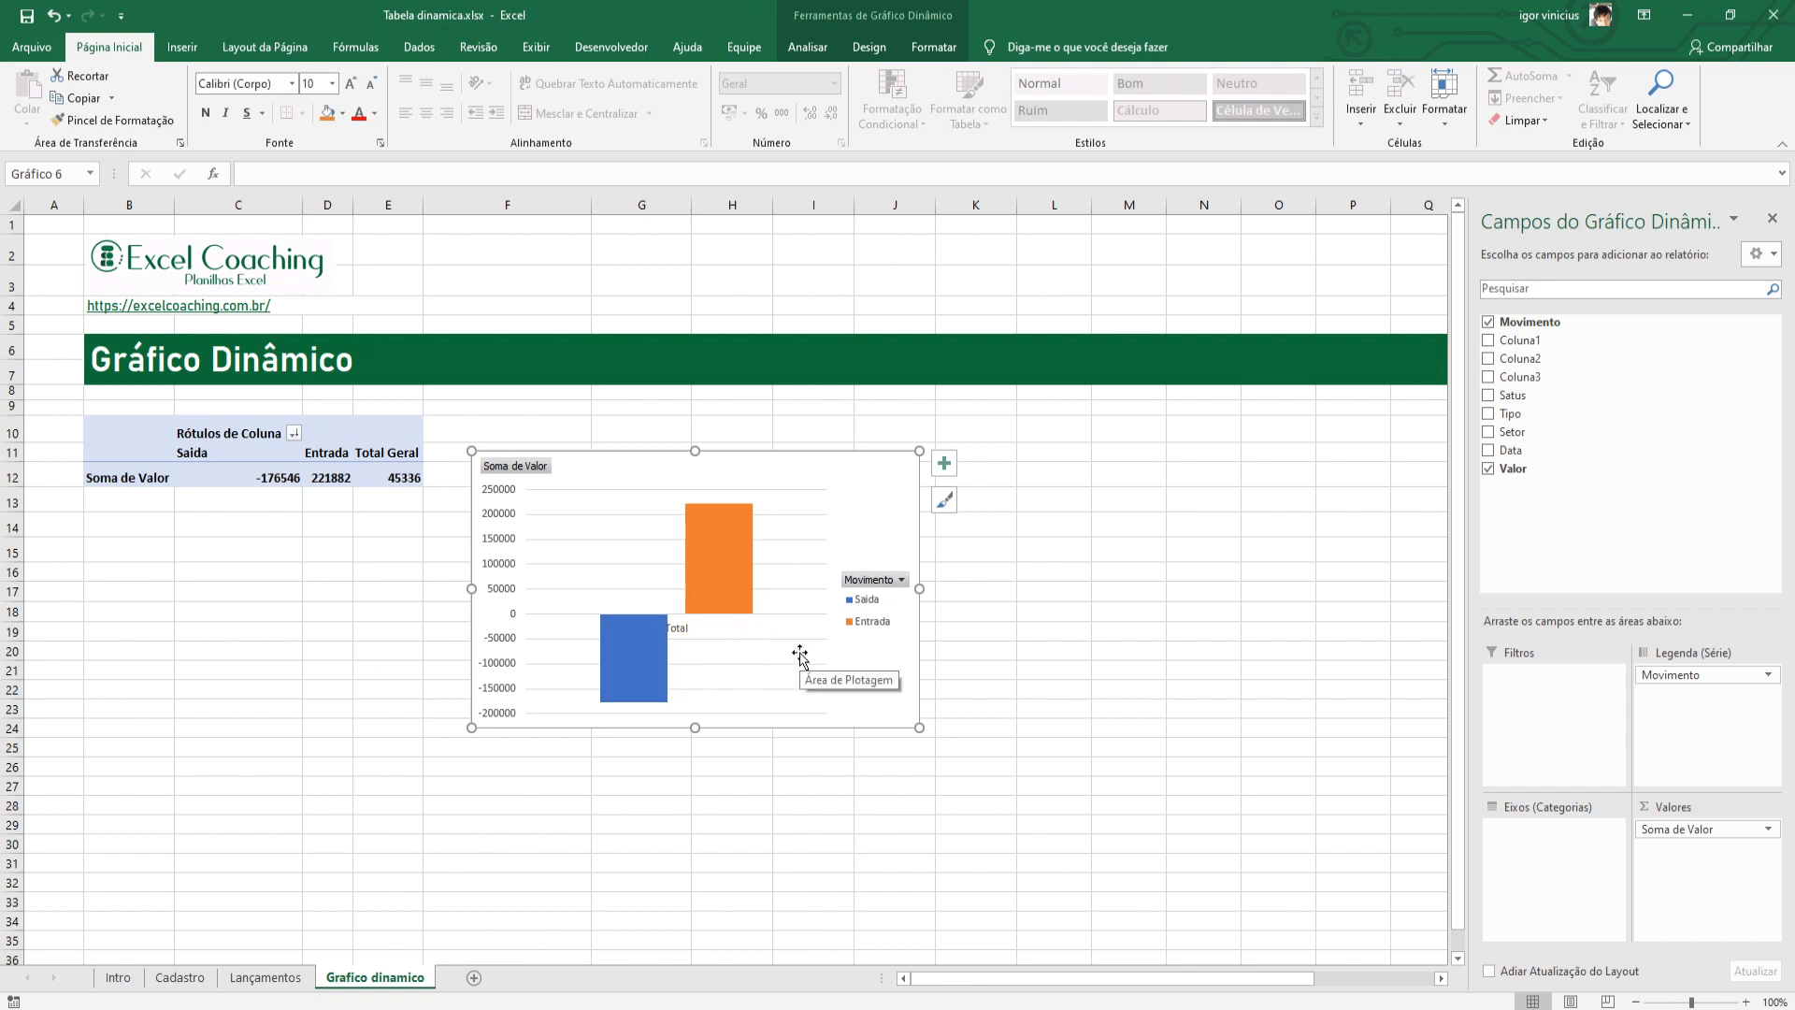
click(864, 581)
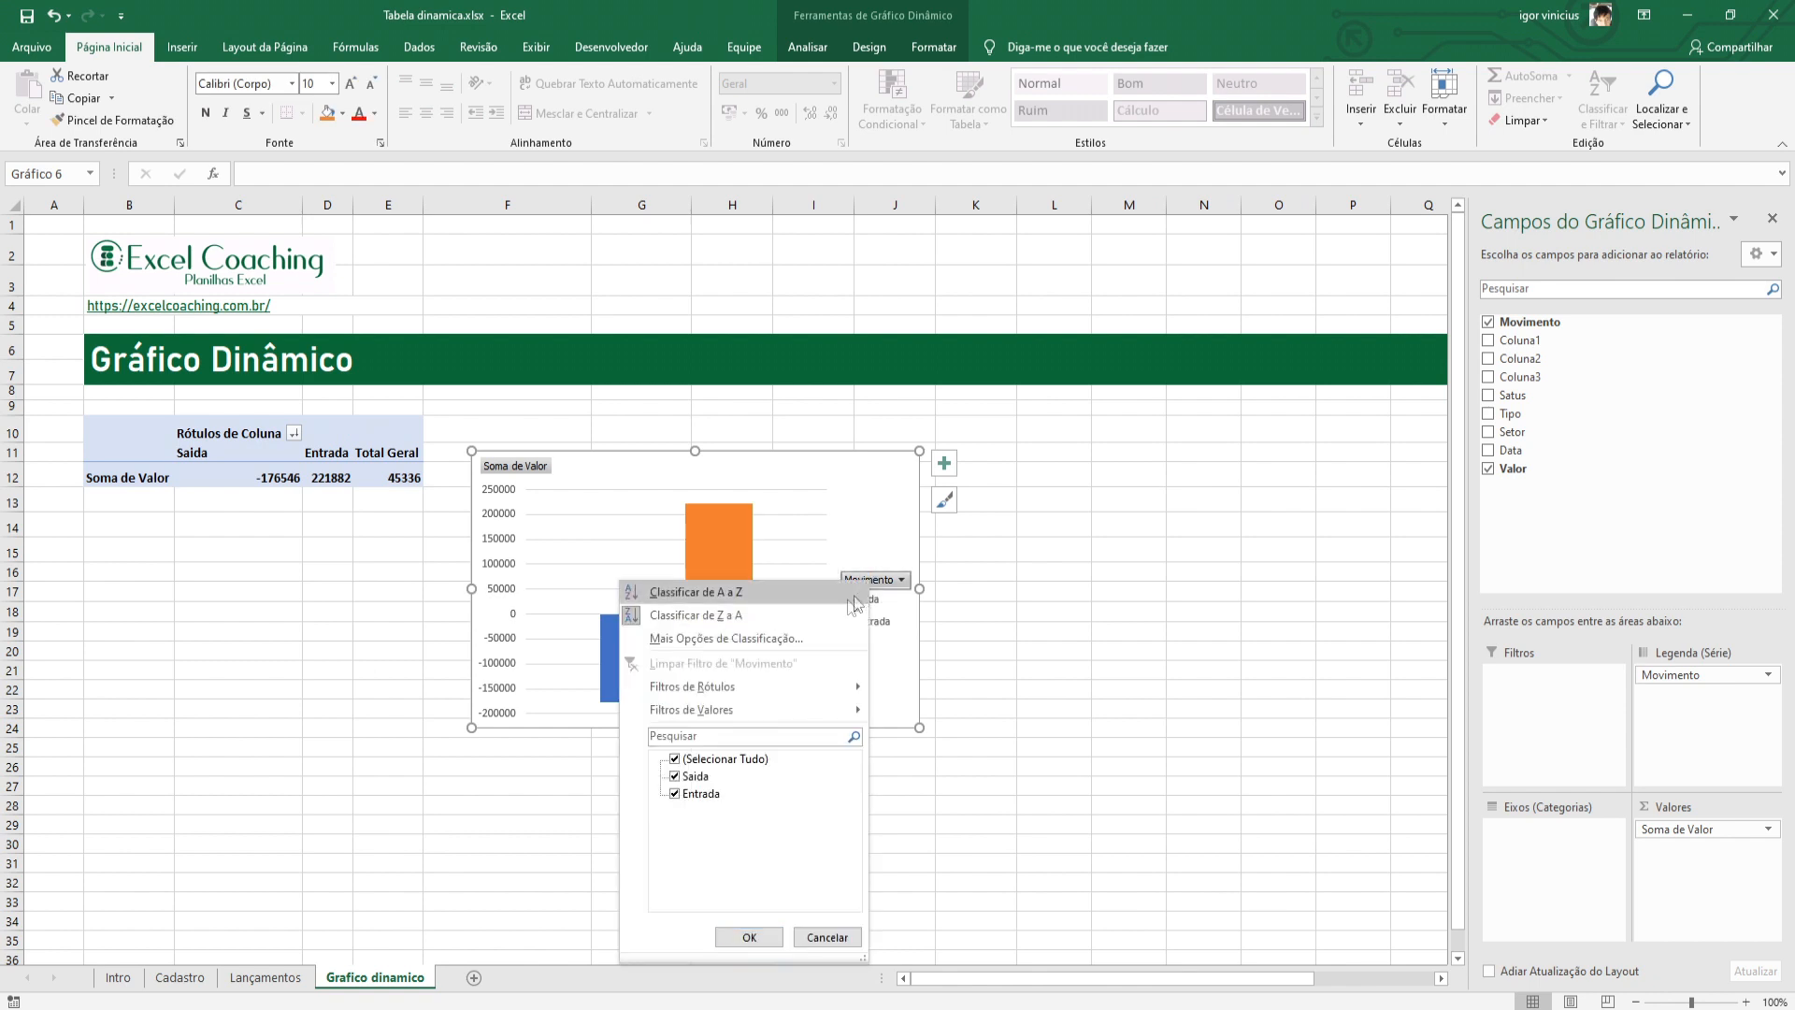
click(711, 593)
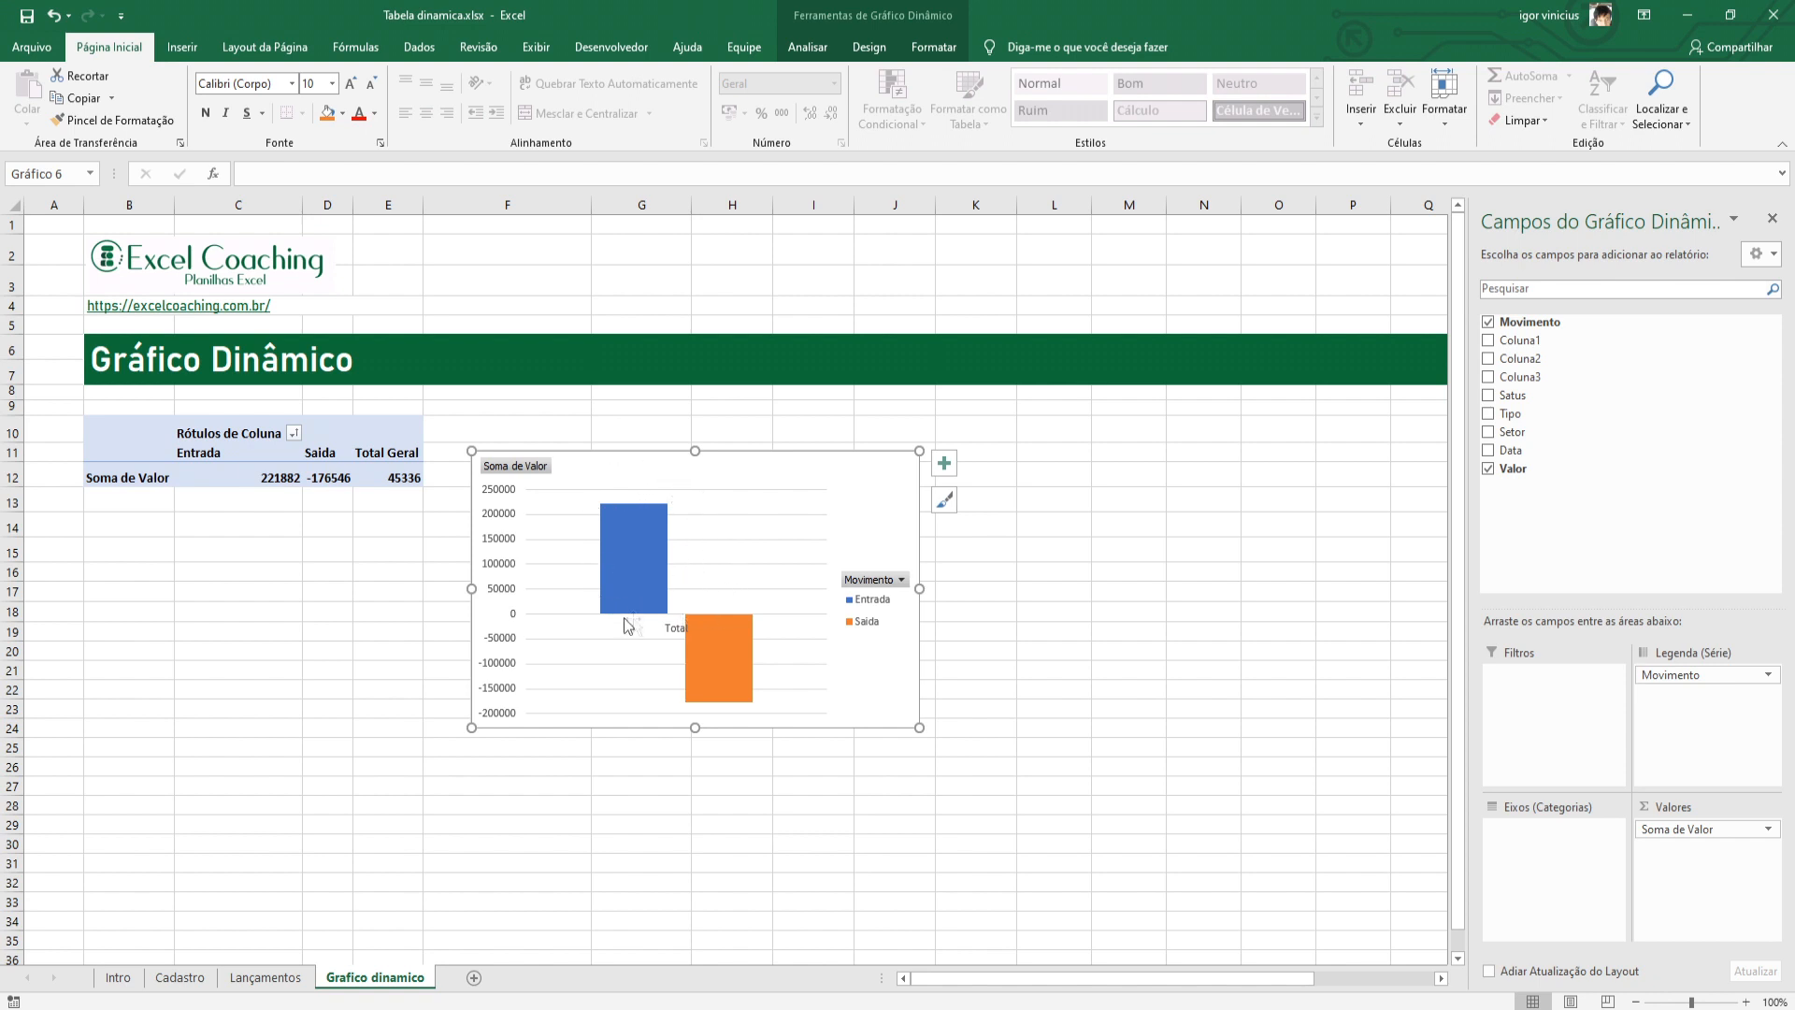
Step: Filter out Entrada using the pivot table's column labels and include it again
click(294, 436)
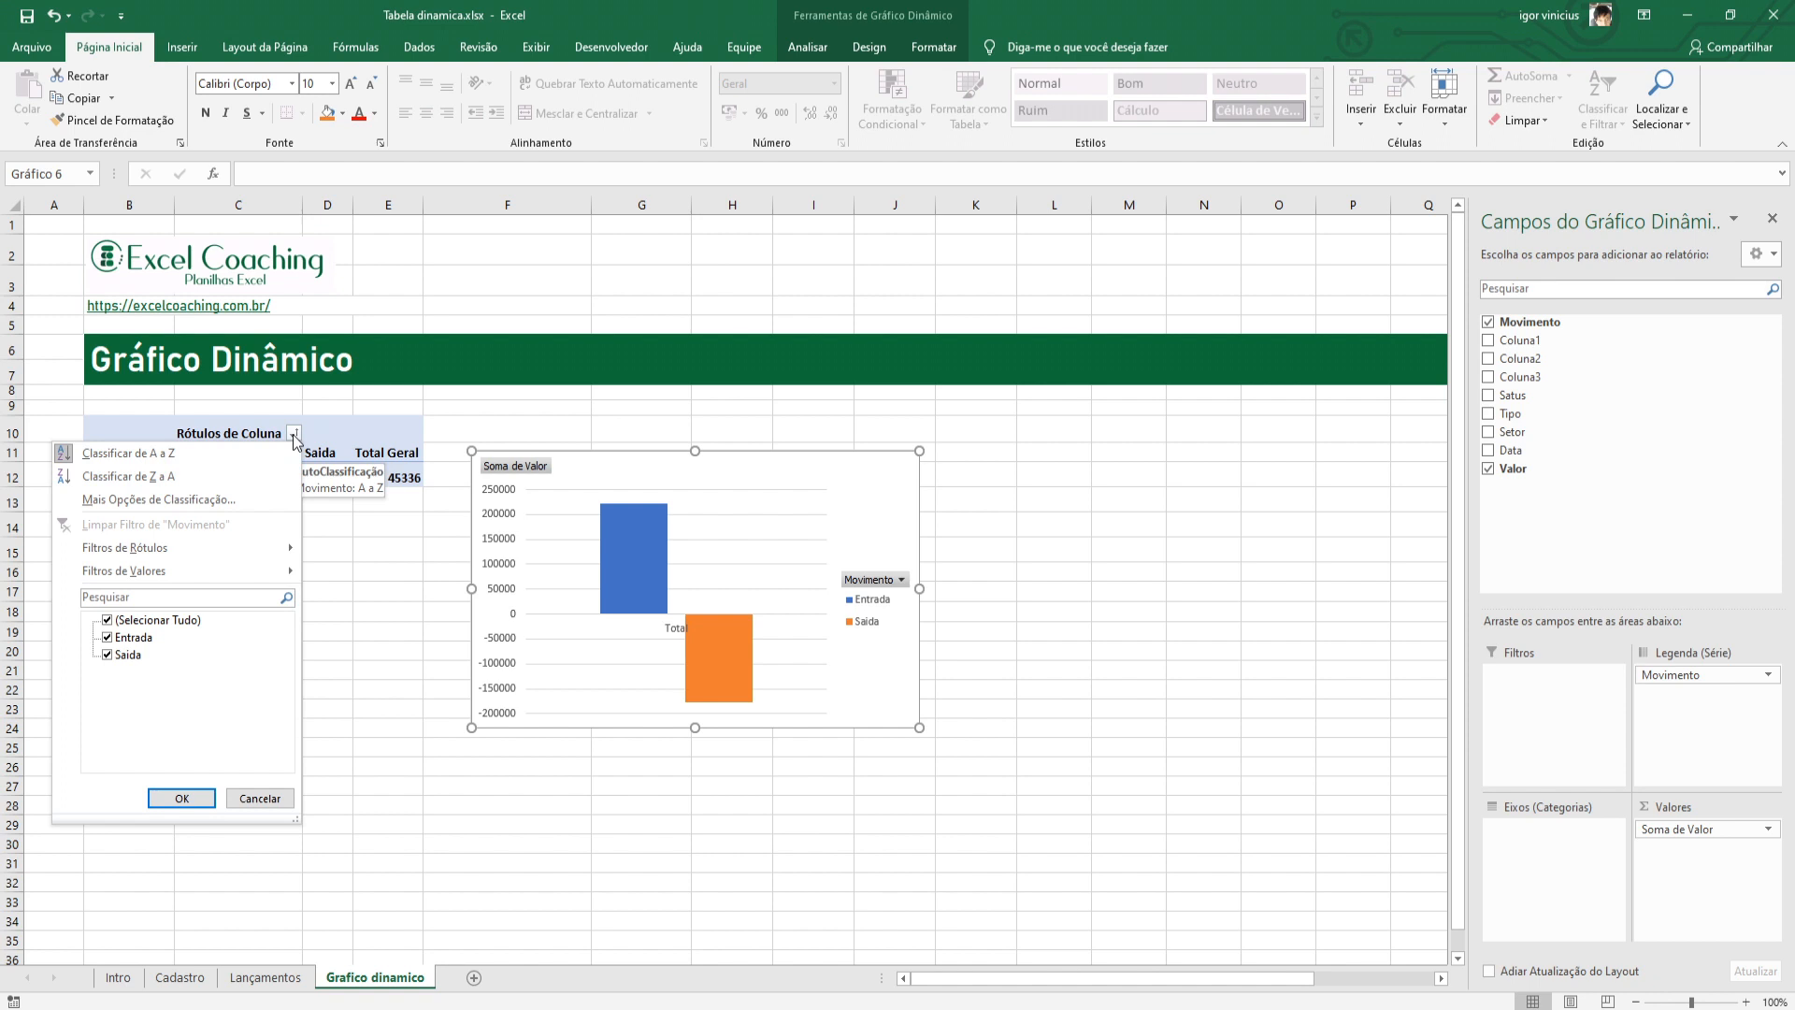
click(108, 639)
click(182, 797)
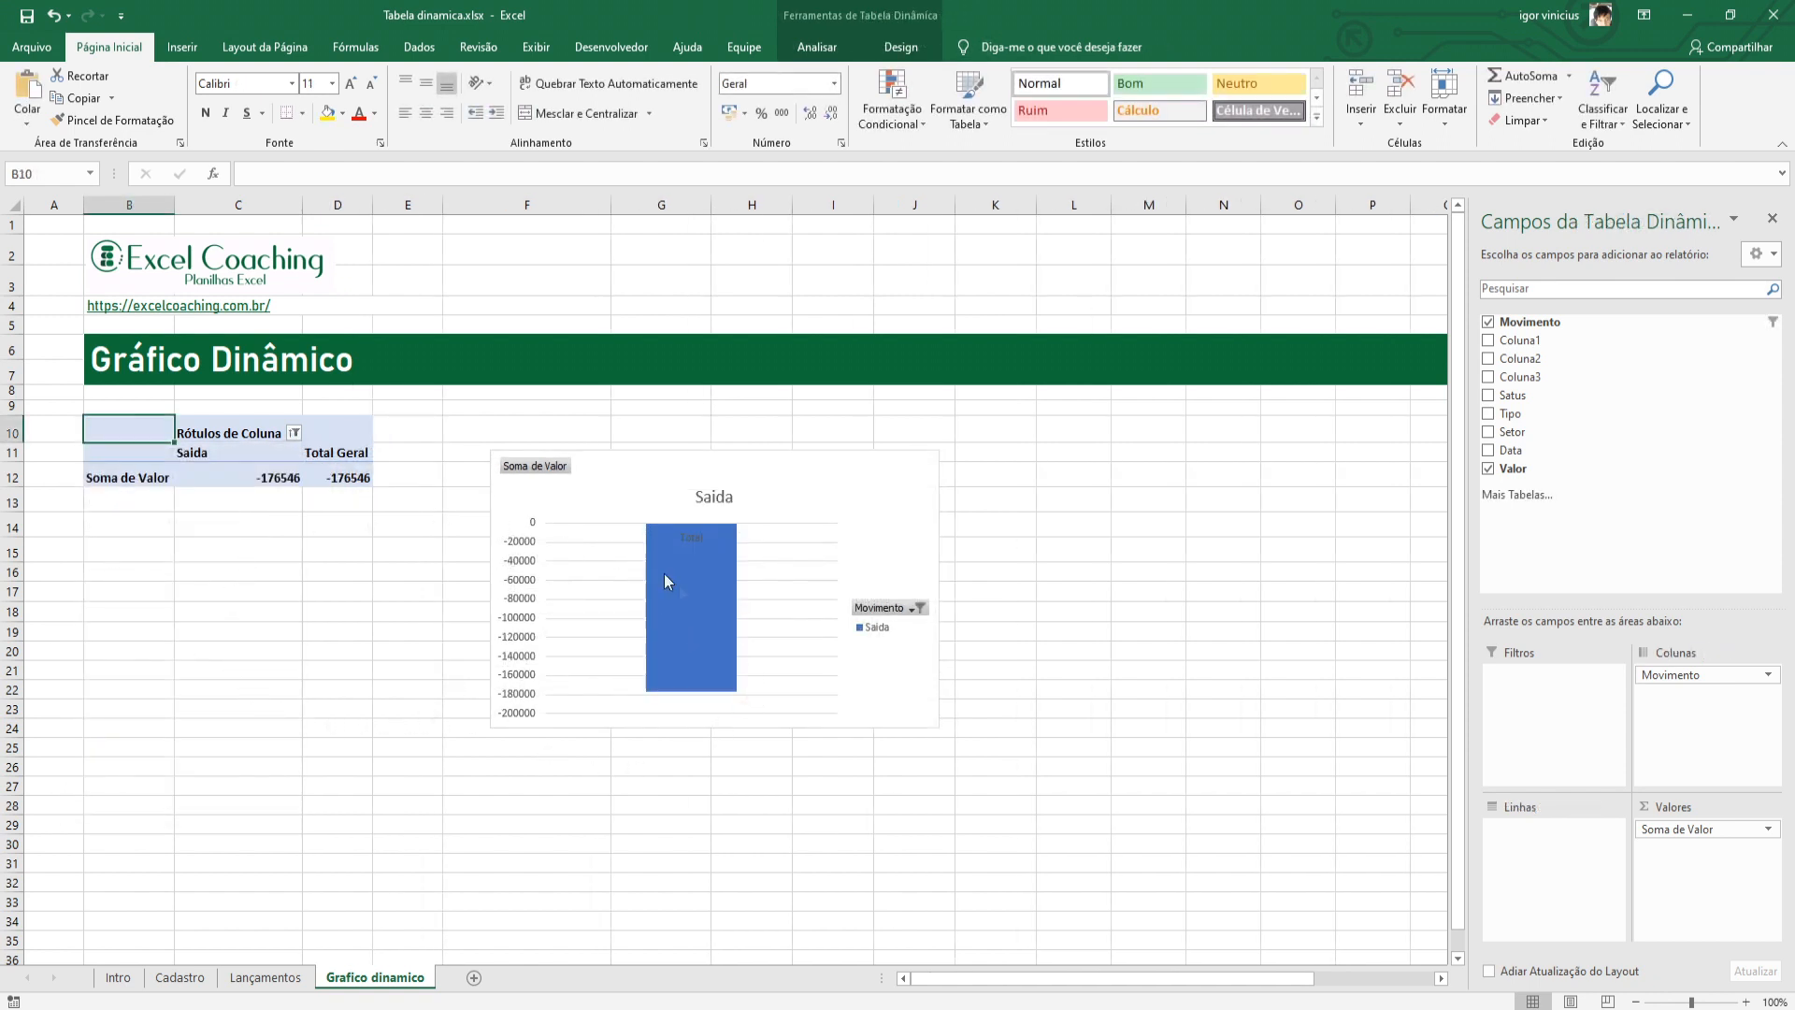
click(295, 433)
click(140, 636)
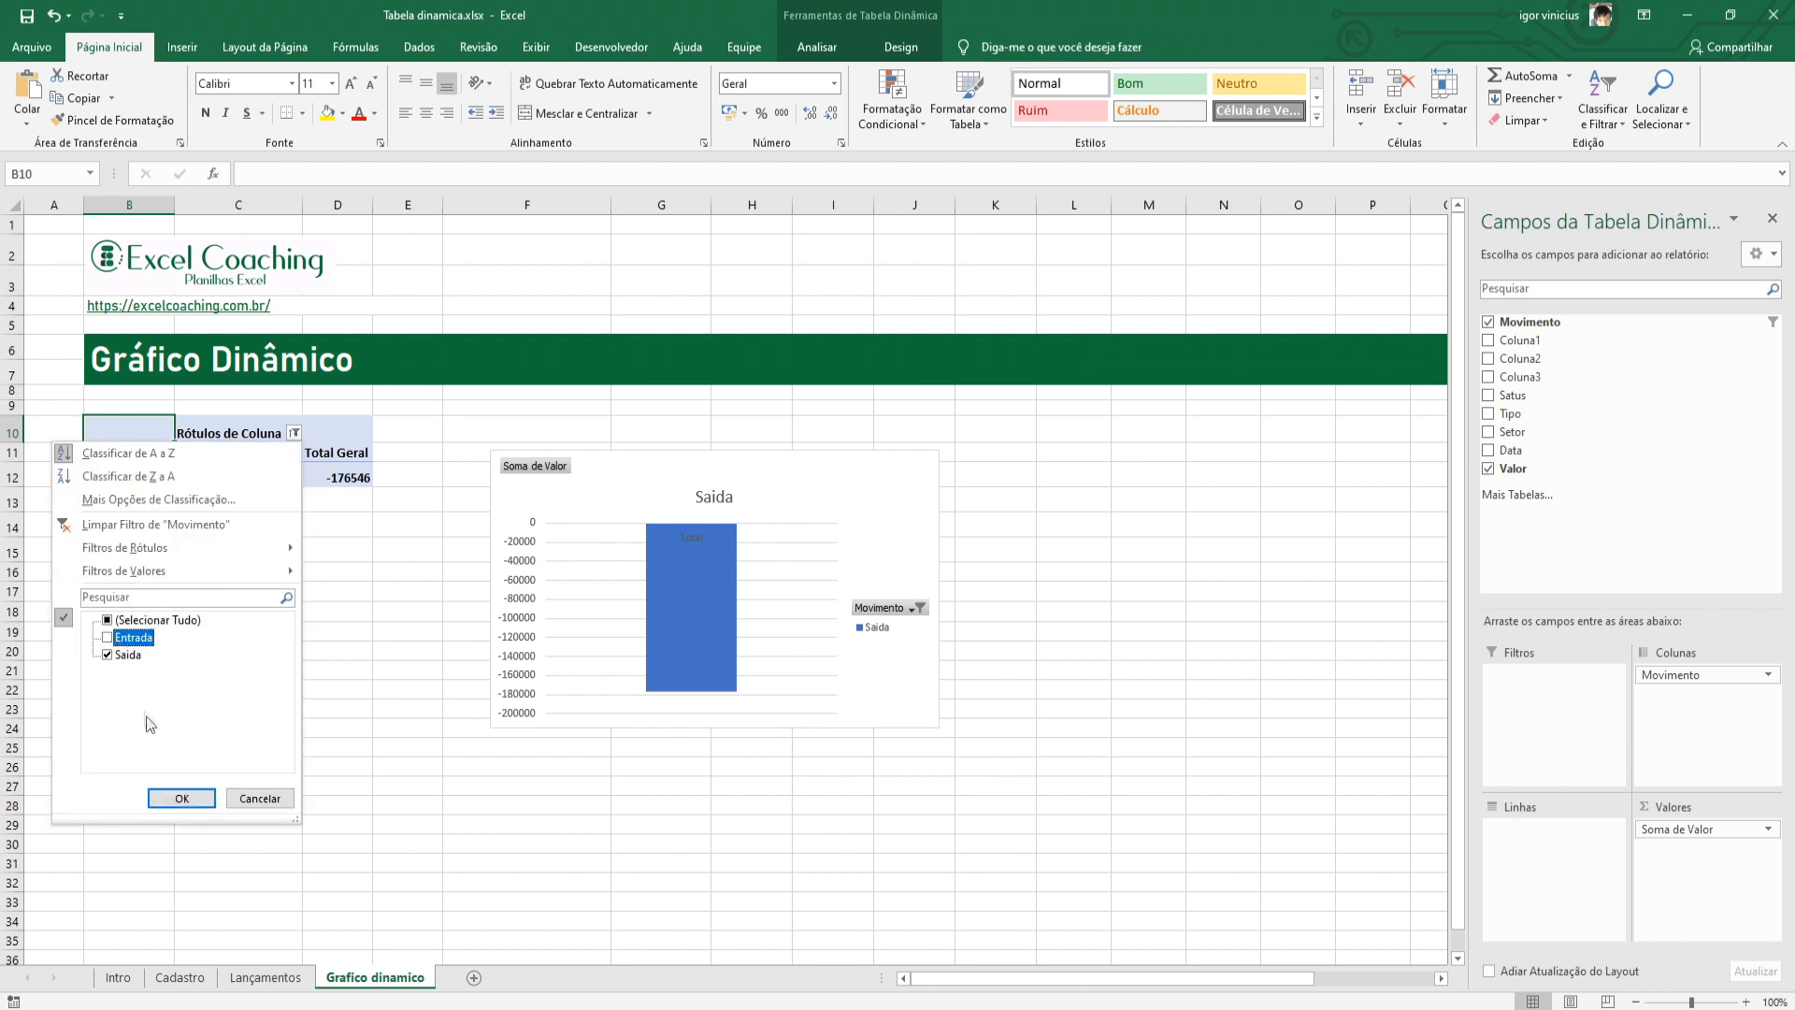
click(182, 797)
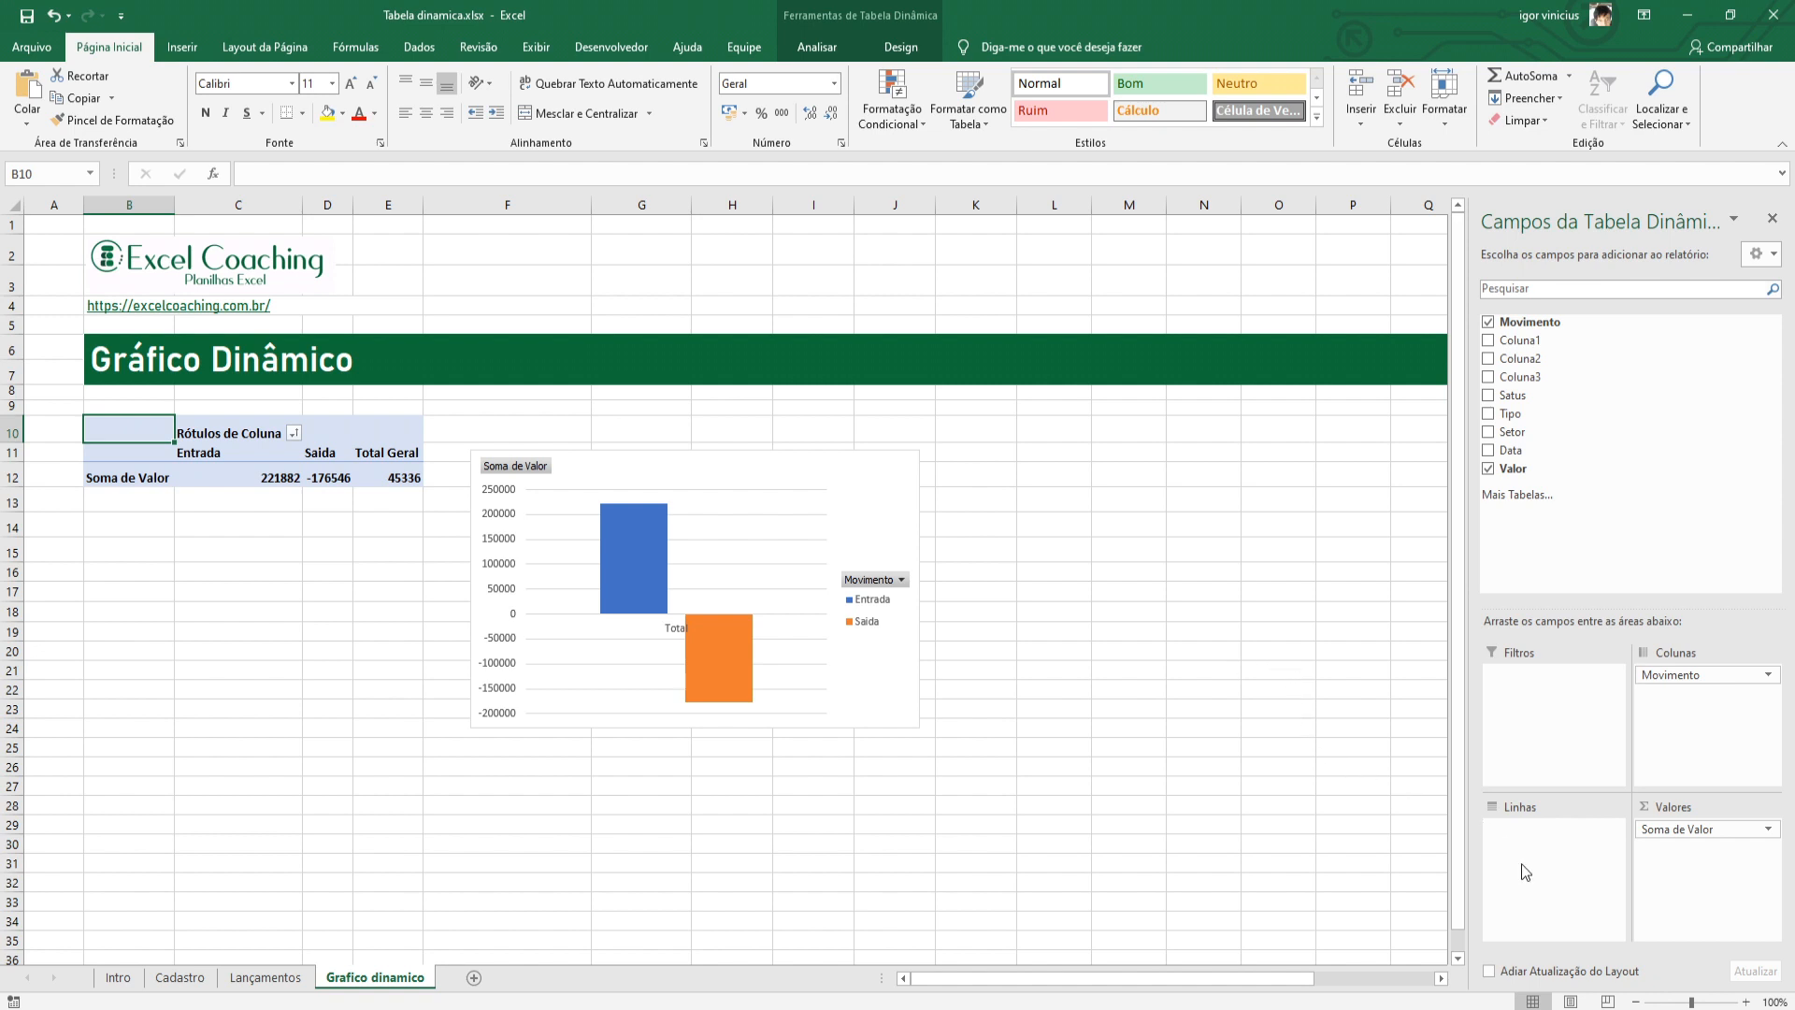
Step: Move Movimento from the chart's legend to its axis categories and add Setor to the legend
click(479, 468)
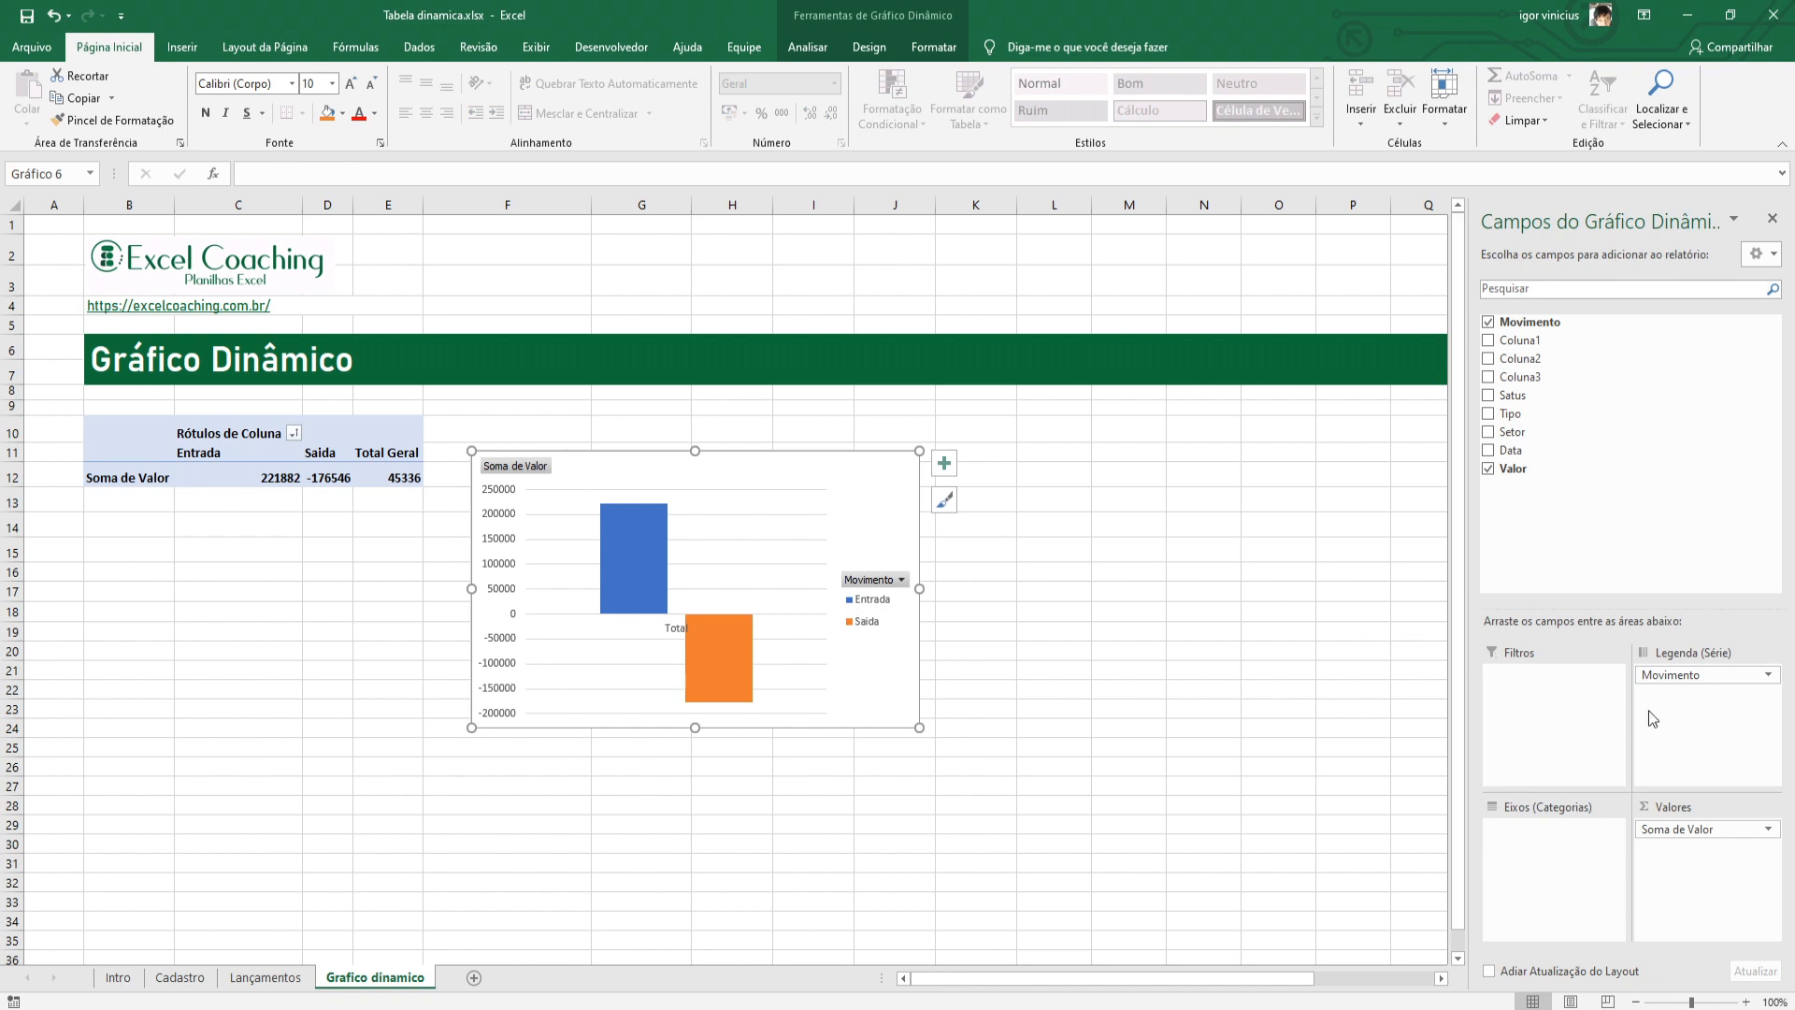
drag(1664, 675, 1560, 835)
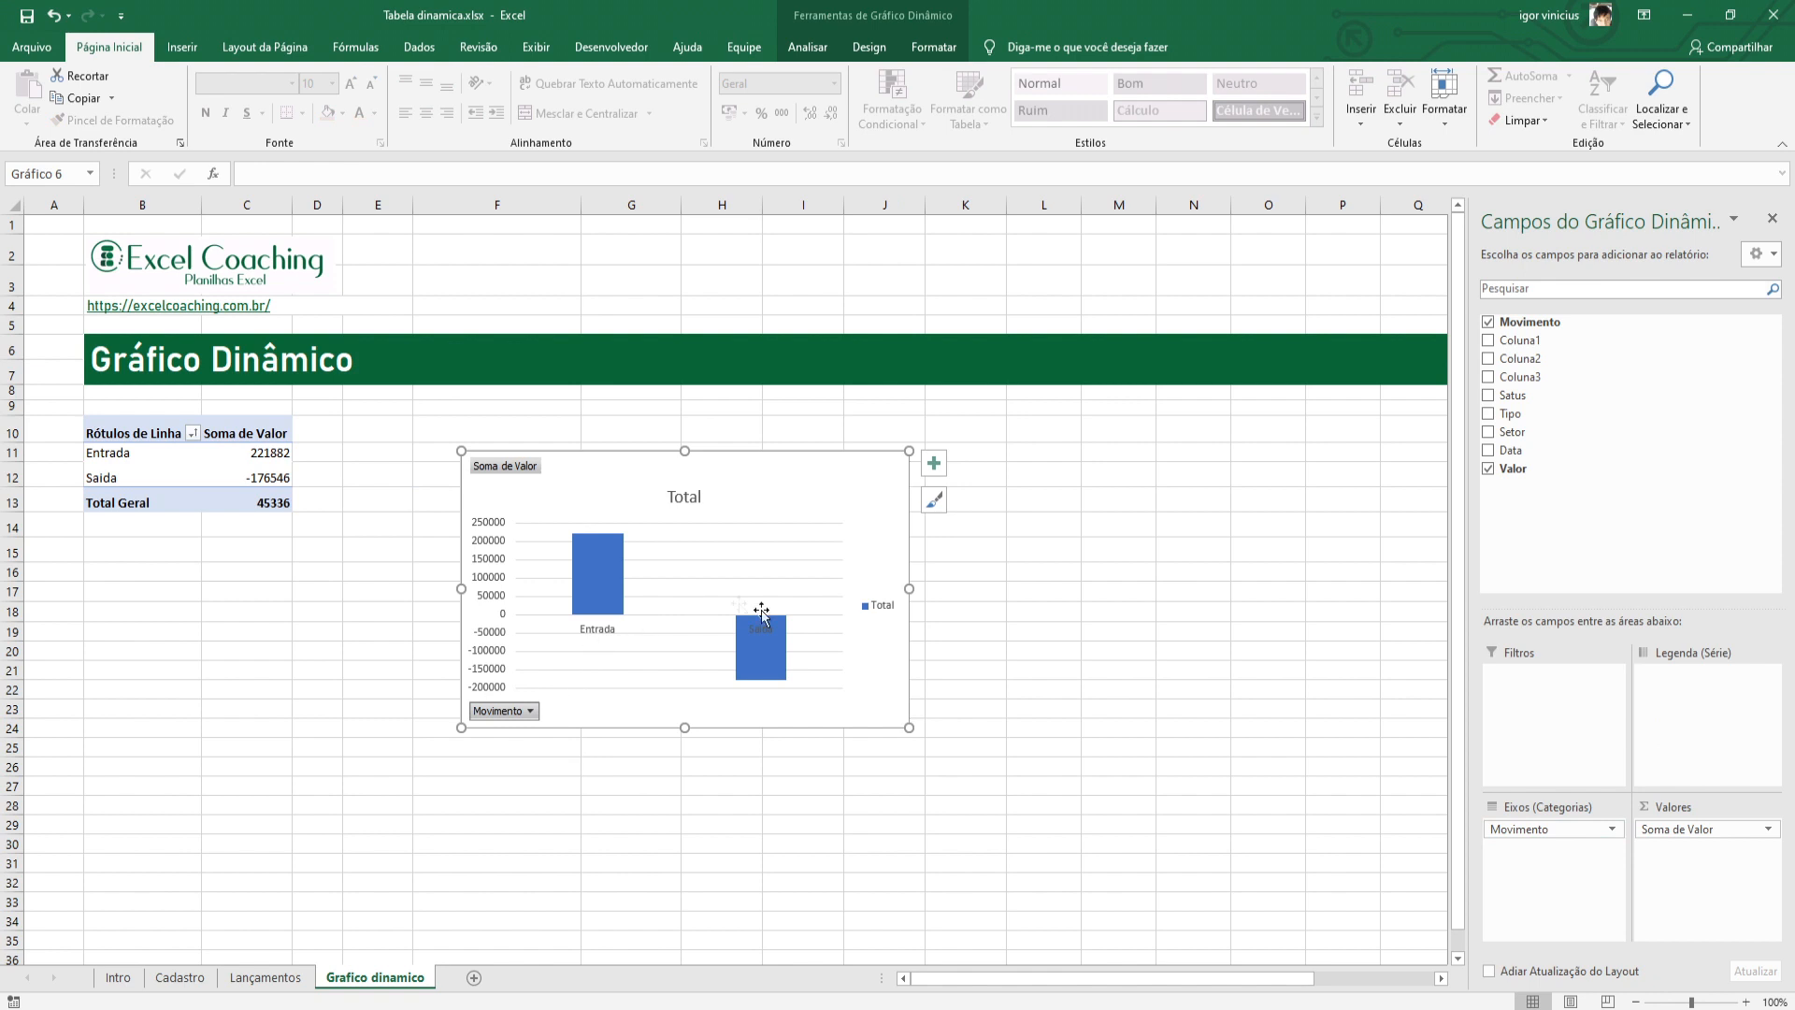
click(531, 712)
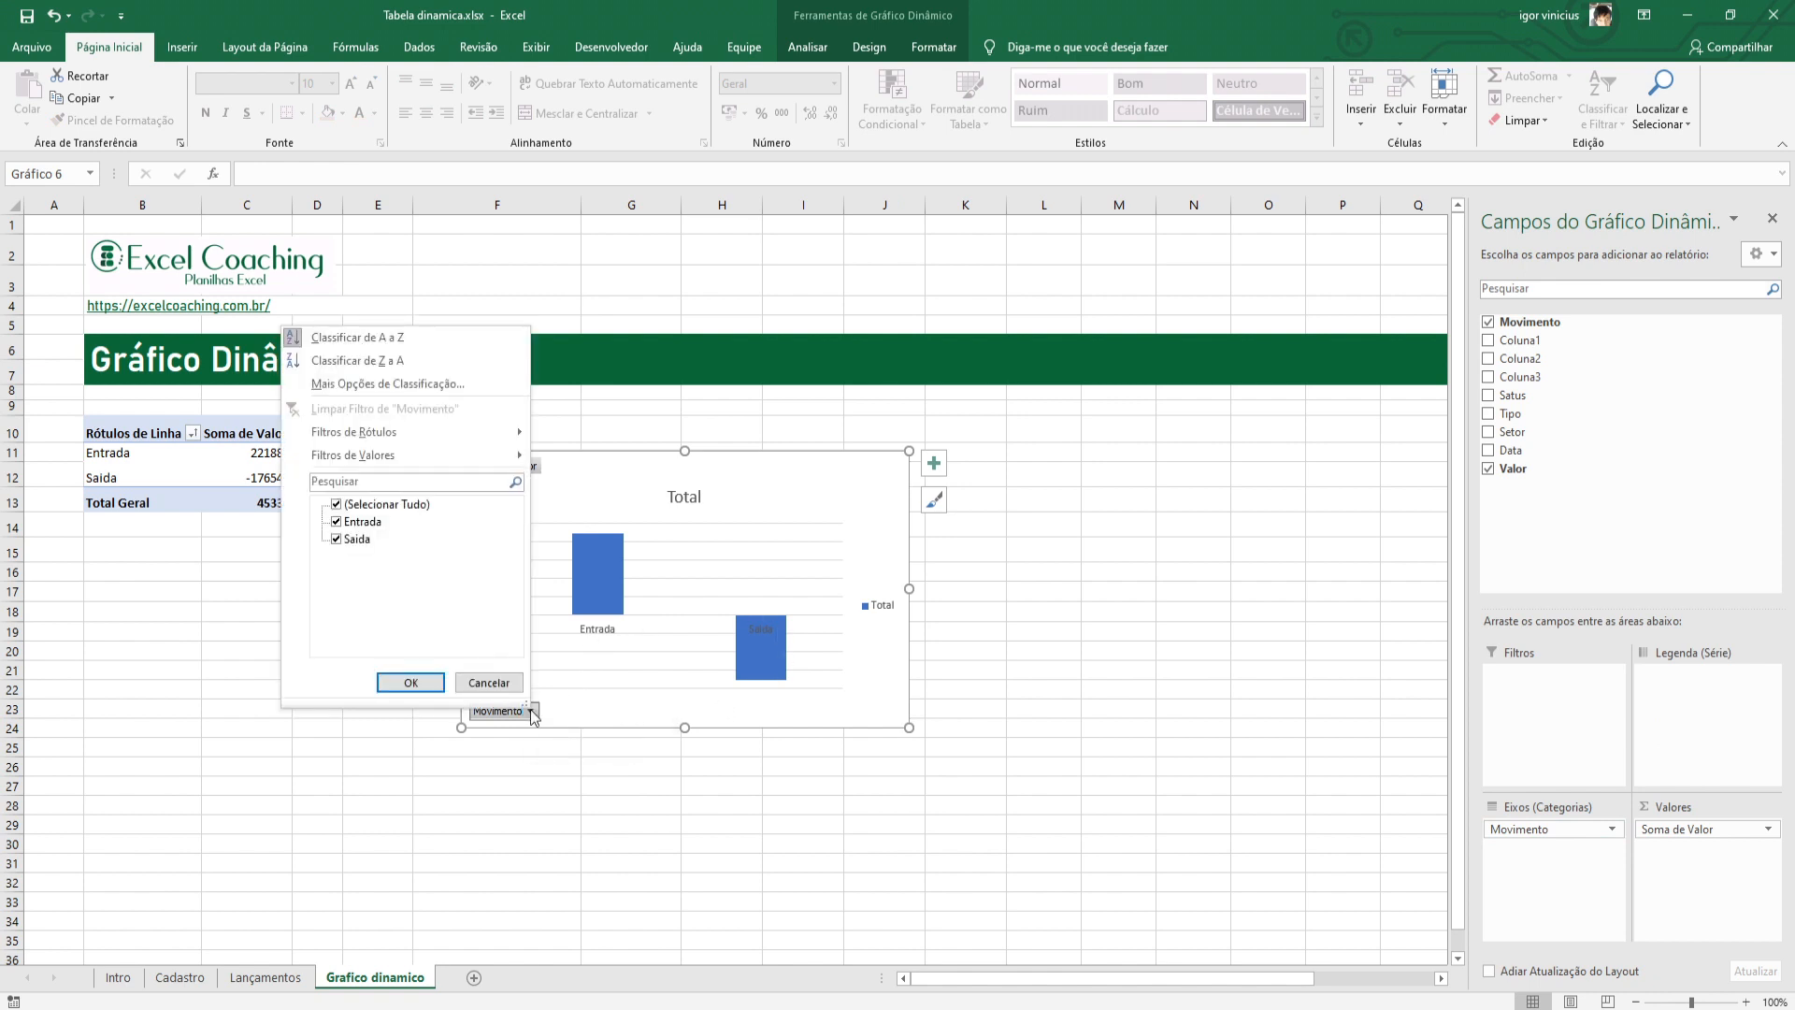
click(416, 684)
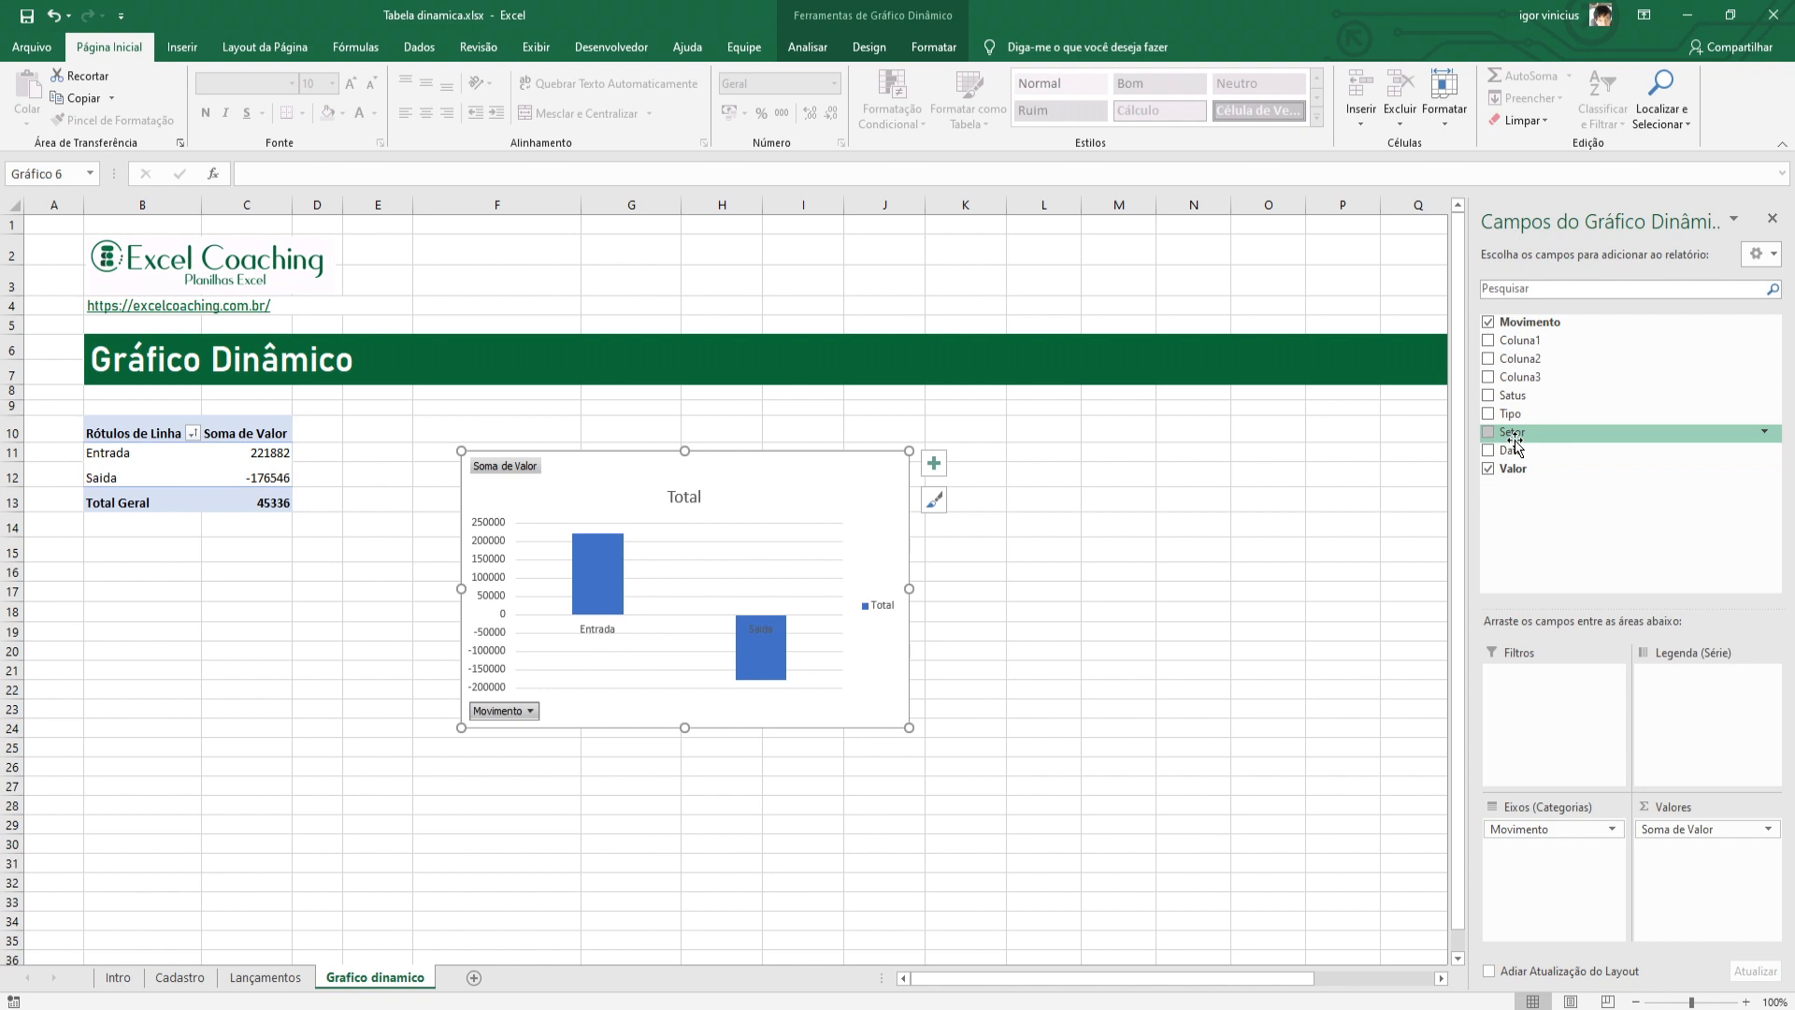
drag(1515, 441, 1683, 692)
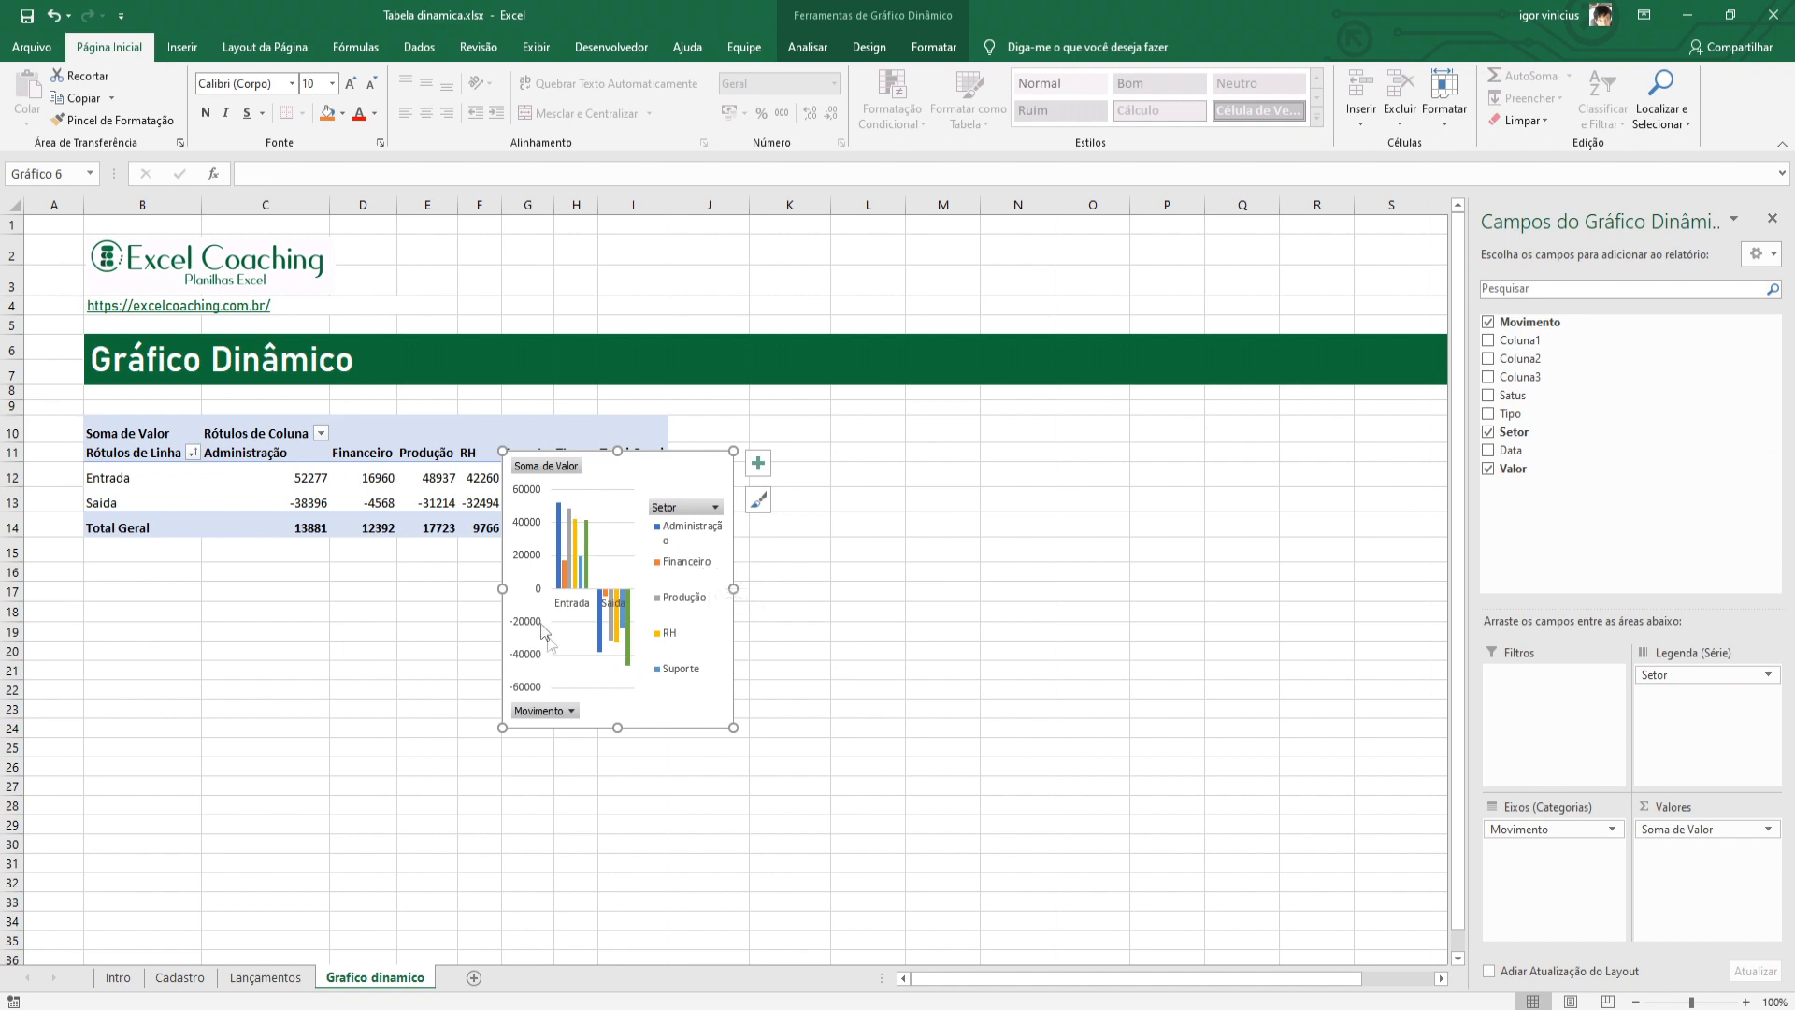
Step: Position the PivotChart below the pivot table, from about row 17 to row 30, and widen it to roughly three times its width
drag(581, 479, 210, 564)
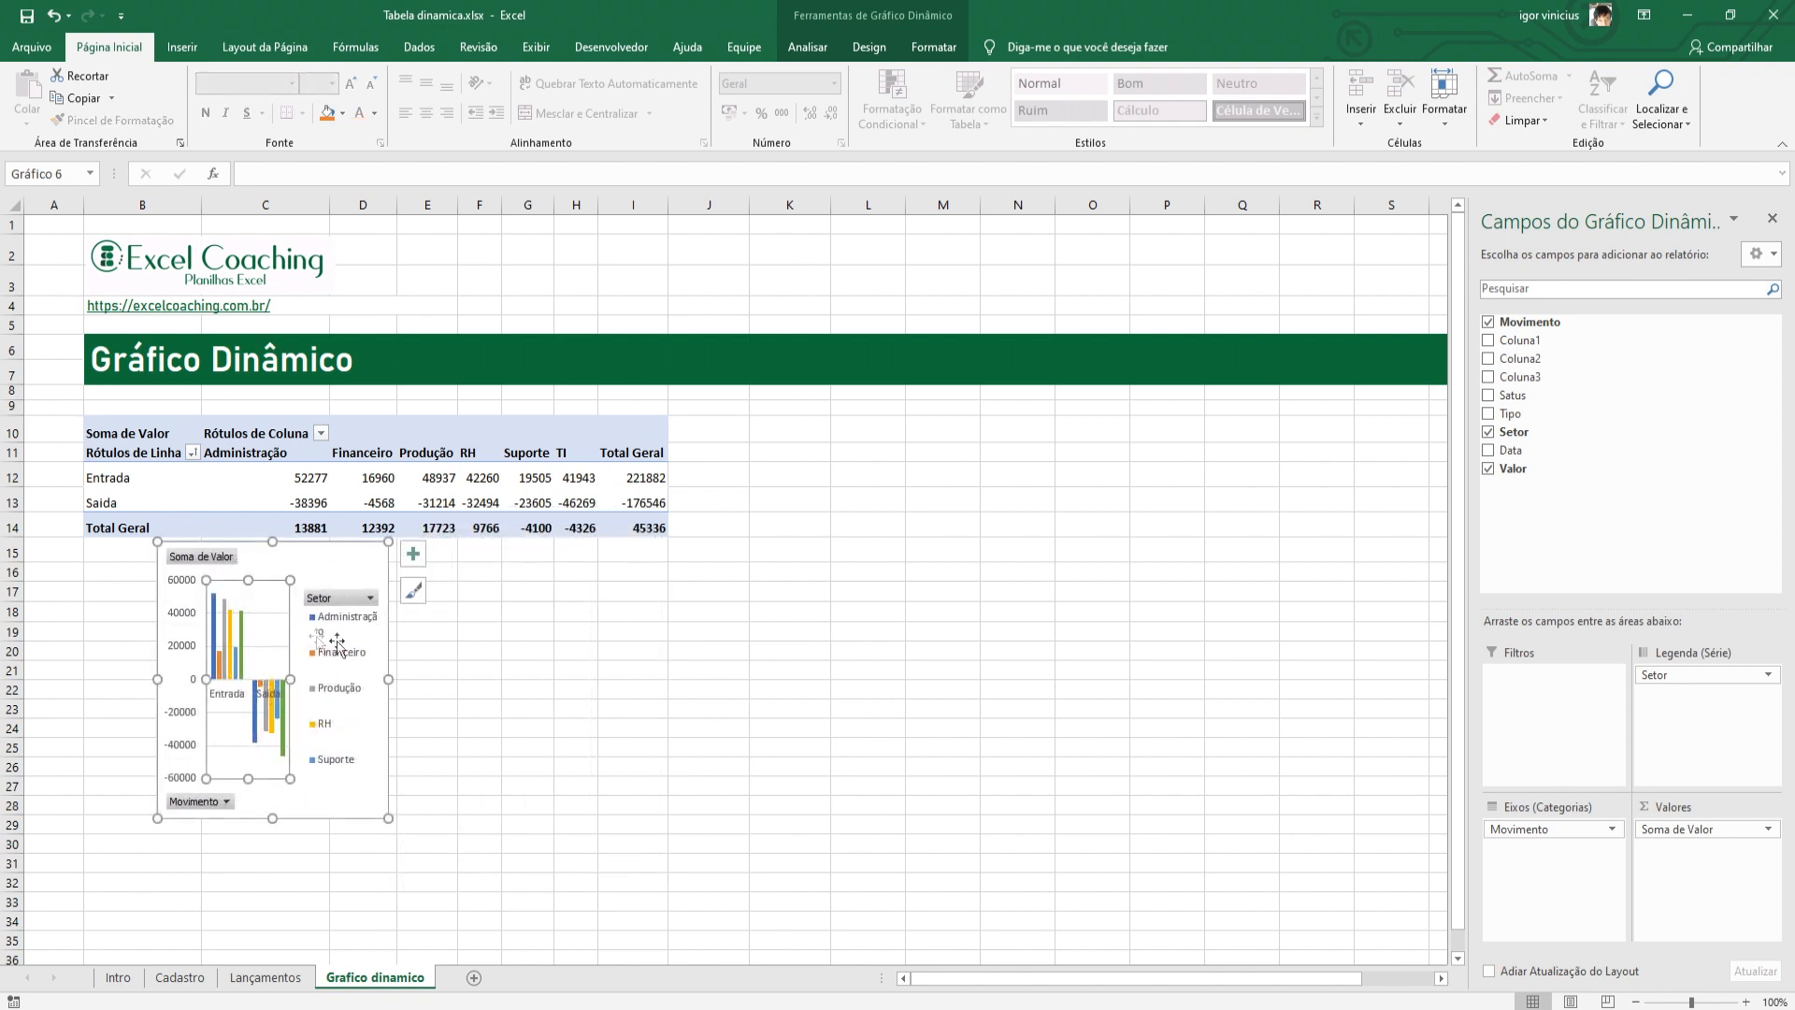
drag(385, 679, 863, 714)
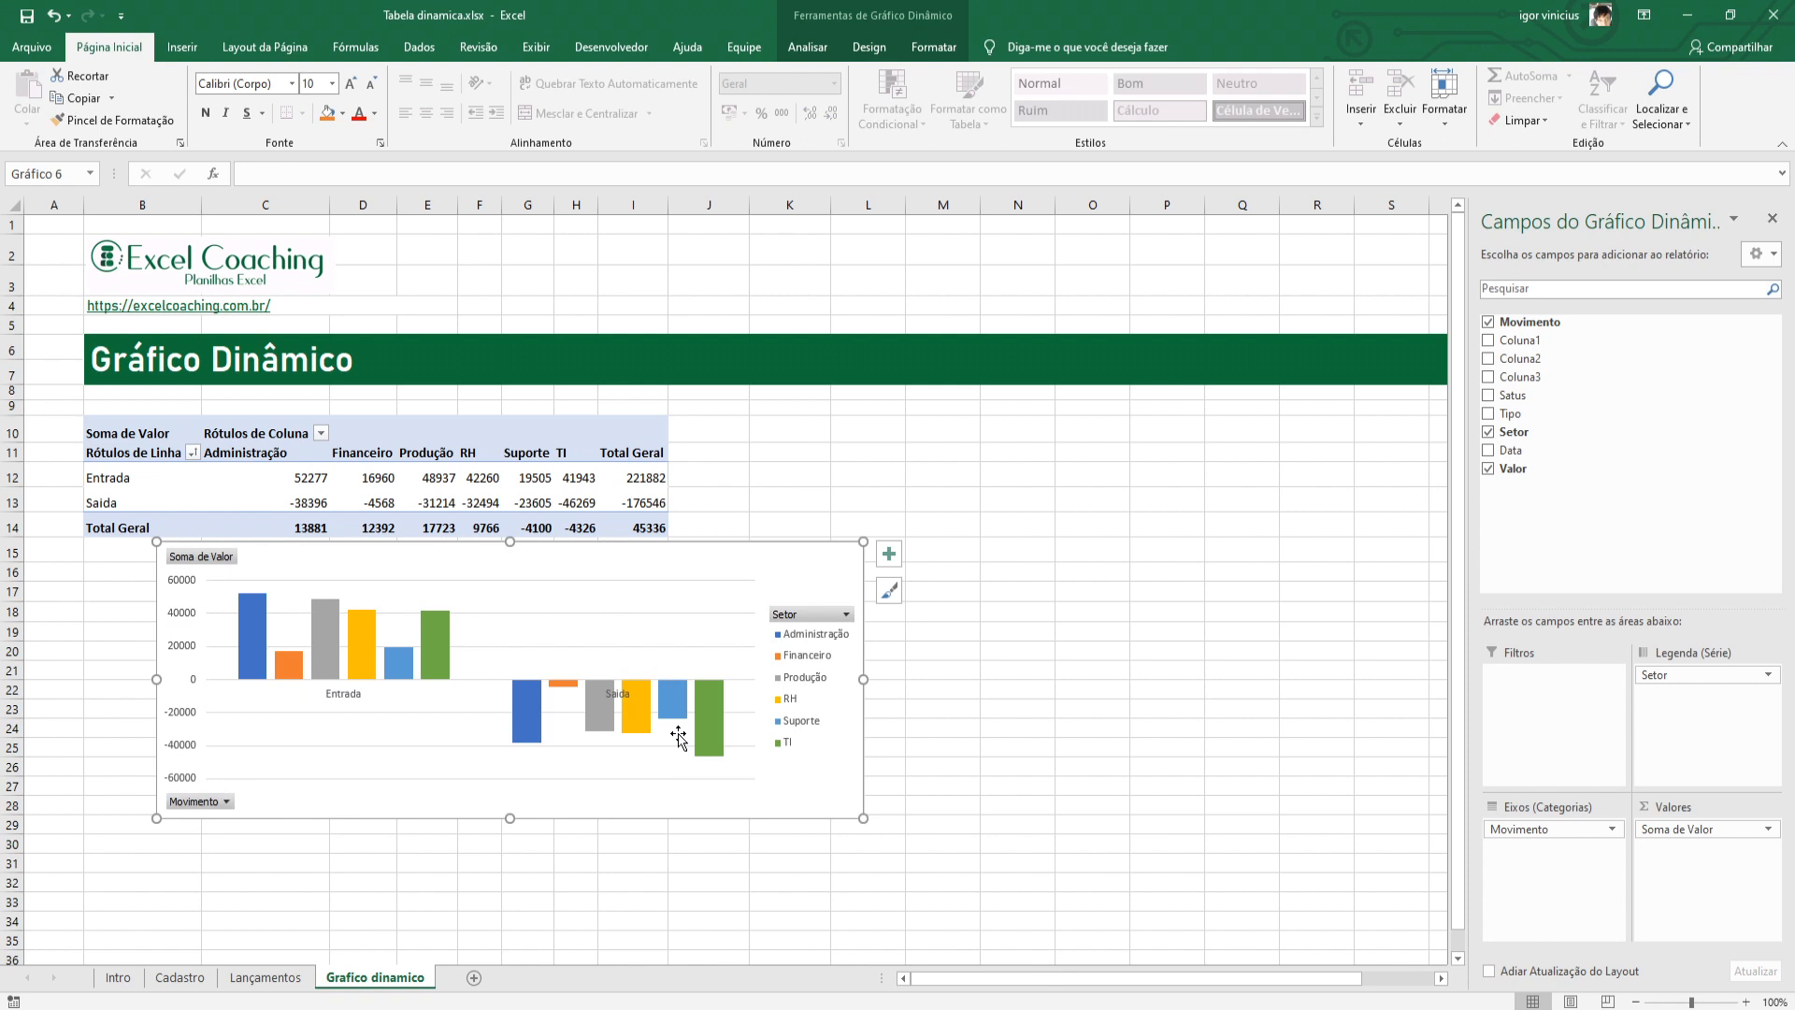
click(678, 733)
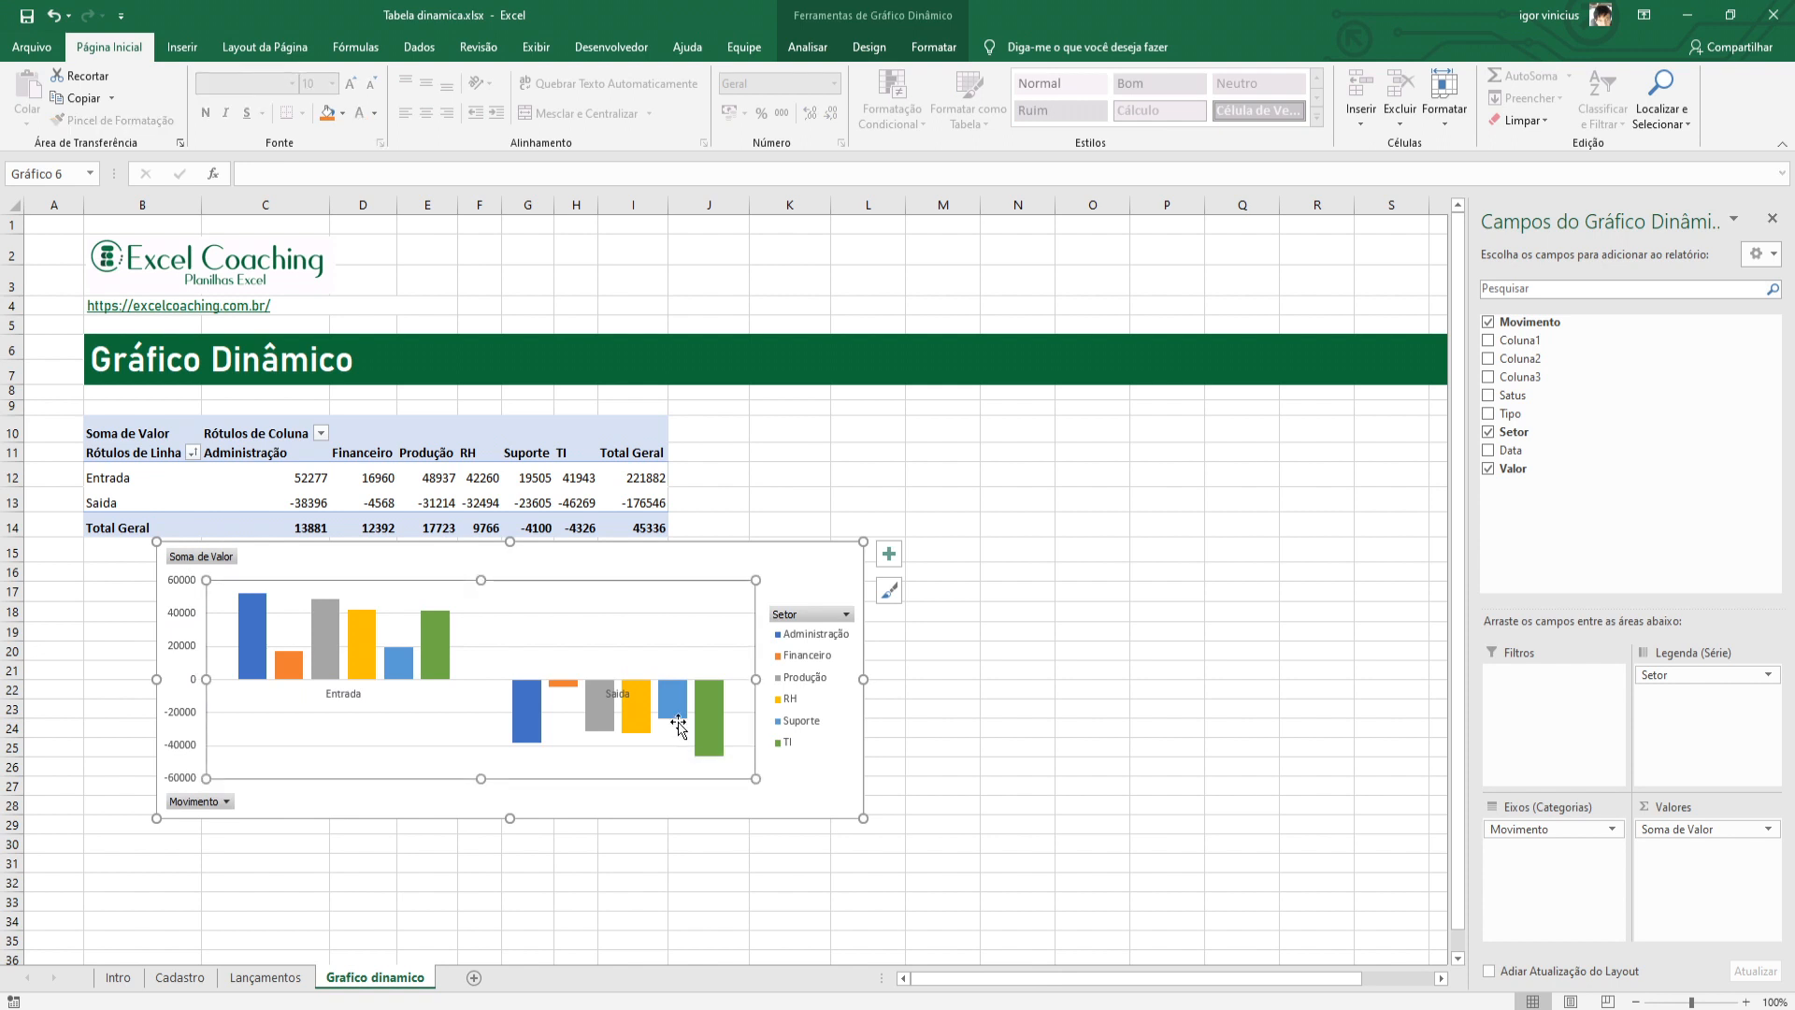
mouse_move(678, 725)
mouse_down()
mouse_move(674, 759)
mouse_move(666, 711)
mouse_move(682, 724)
mouse_up()
drag(595, 572, 719, 609)
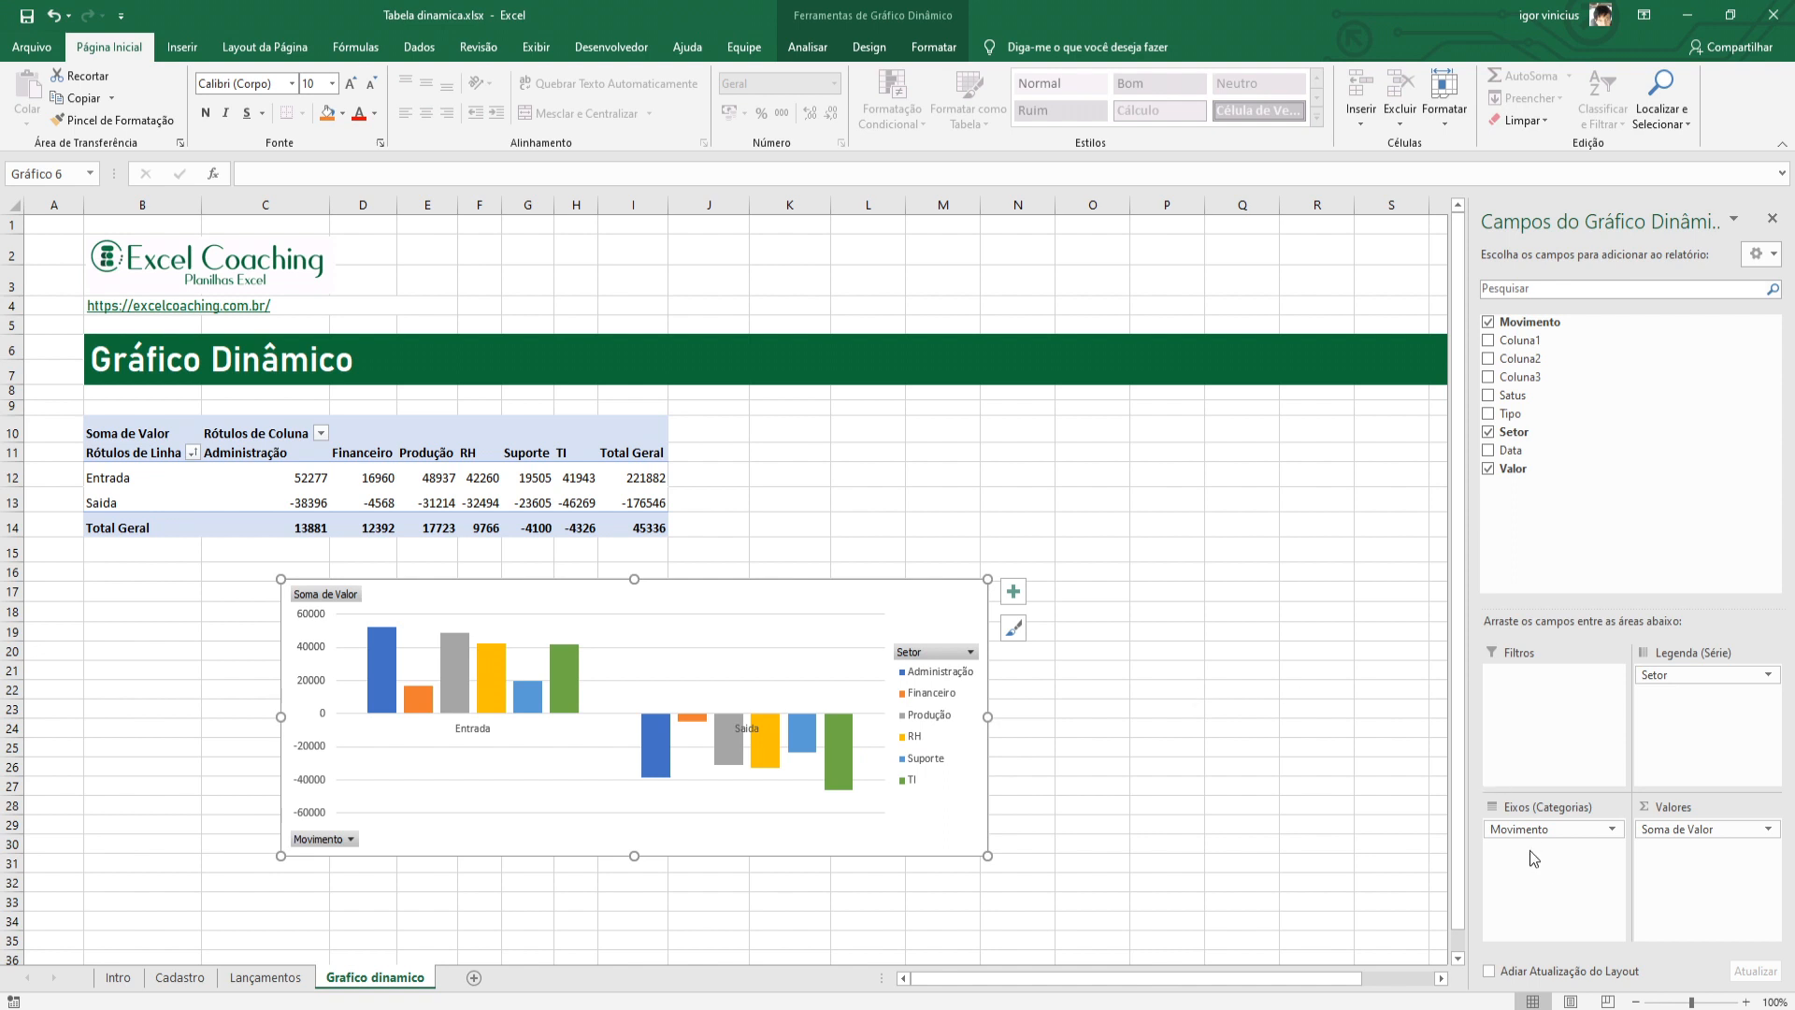
Step: Rearrange the chart fields, trying Movimento in the legend before placing both Movimento and Setor in the axis categories
drag(1515, 835, 1688, 739)
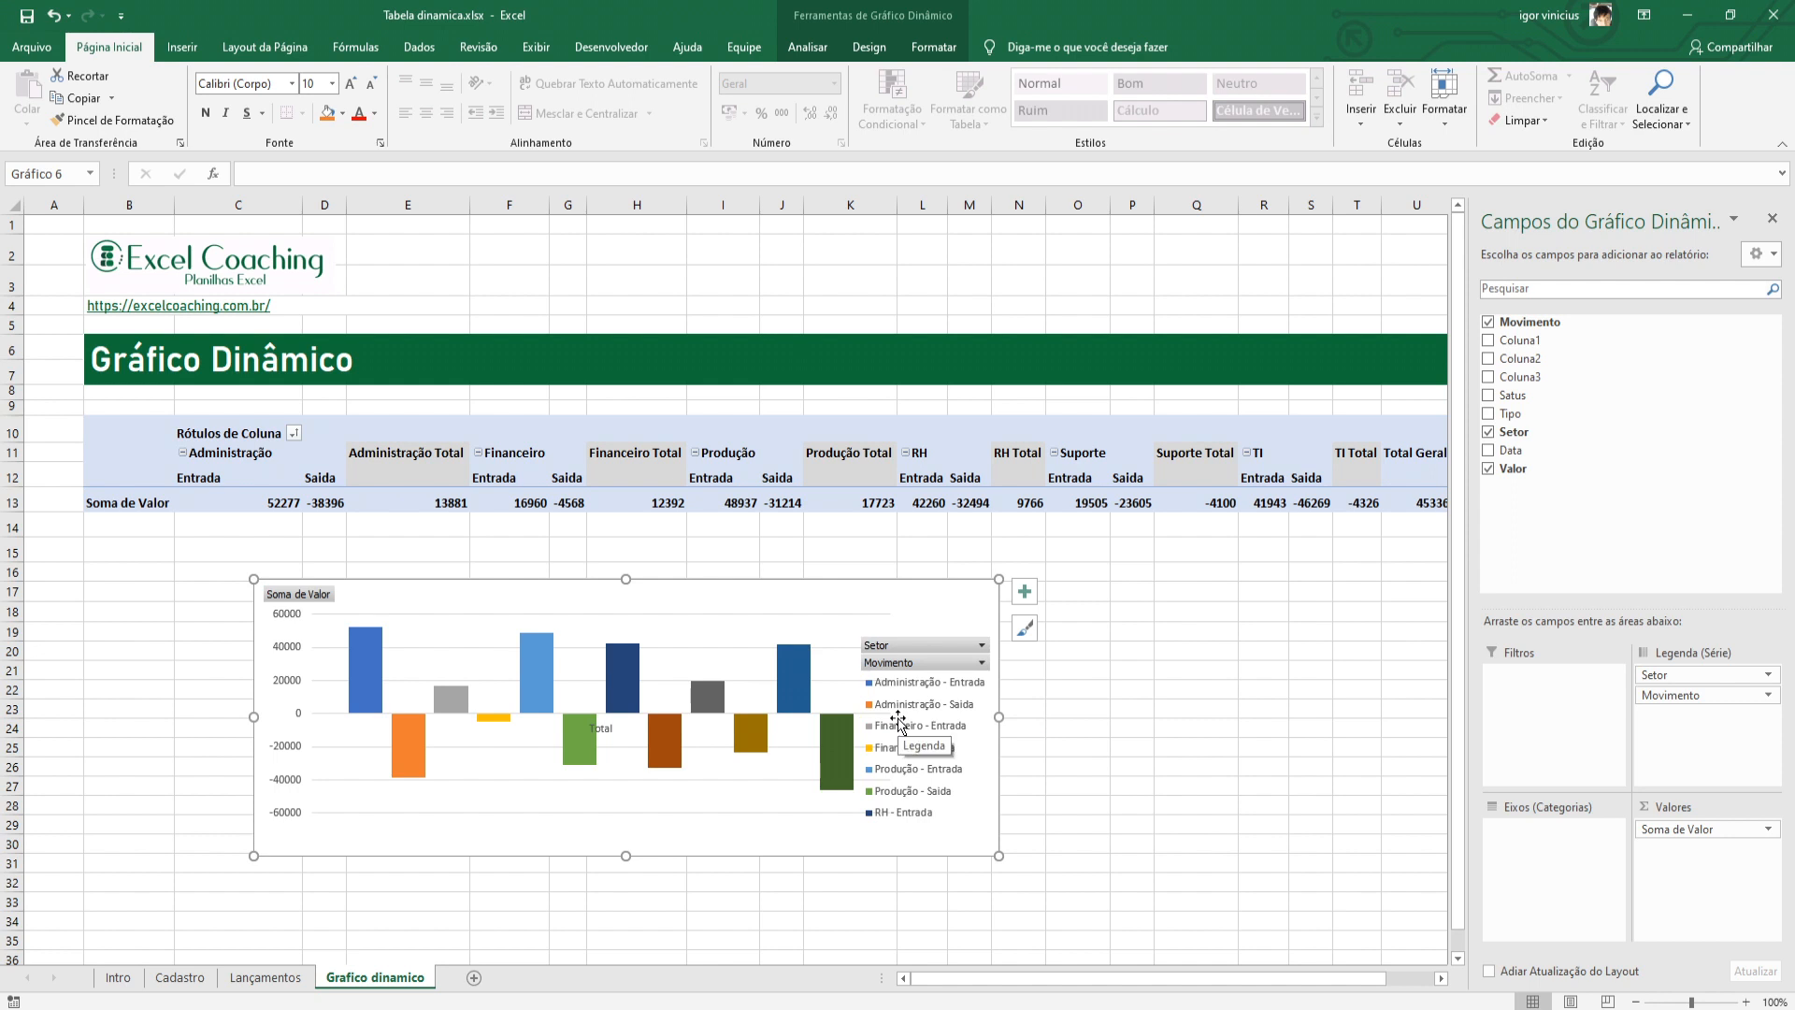
drag(1688, 695, 1536, 835)
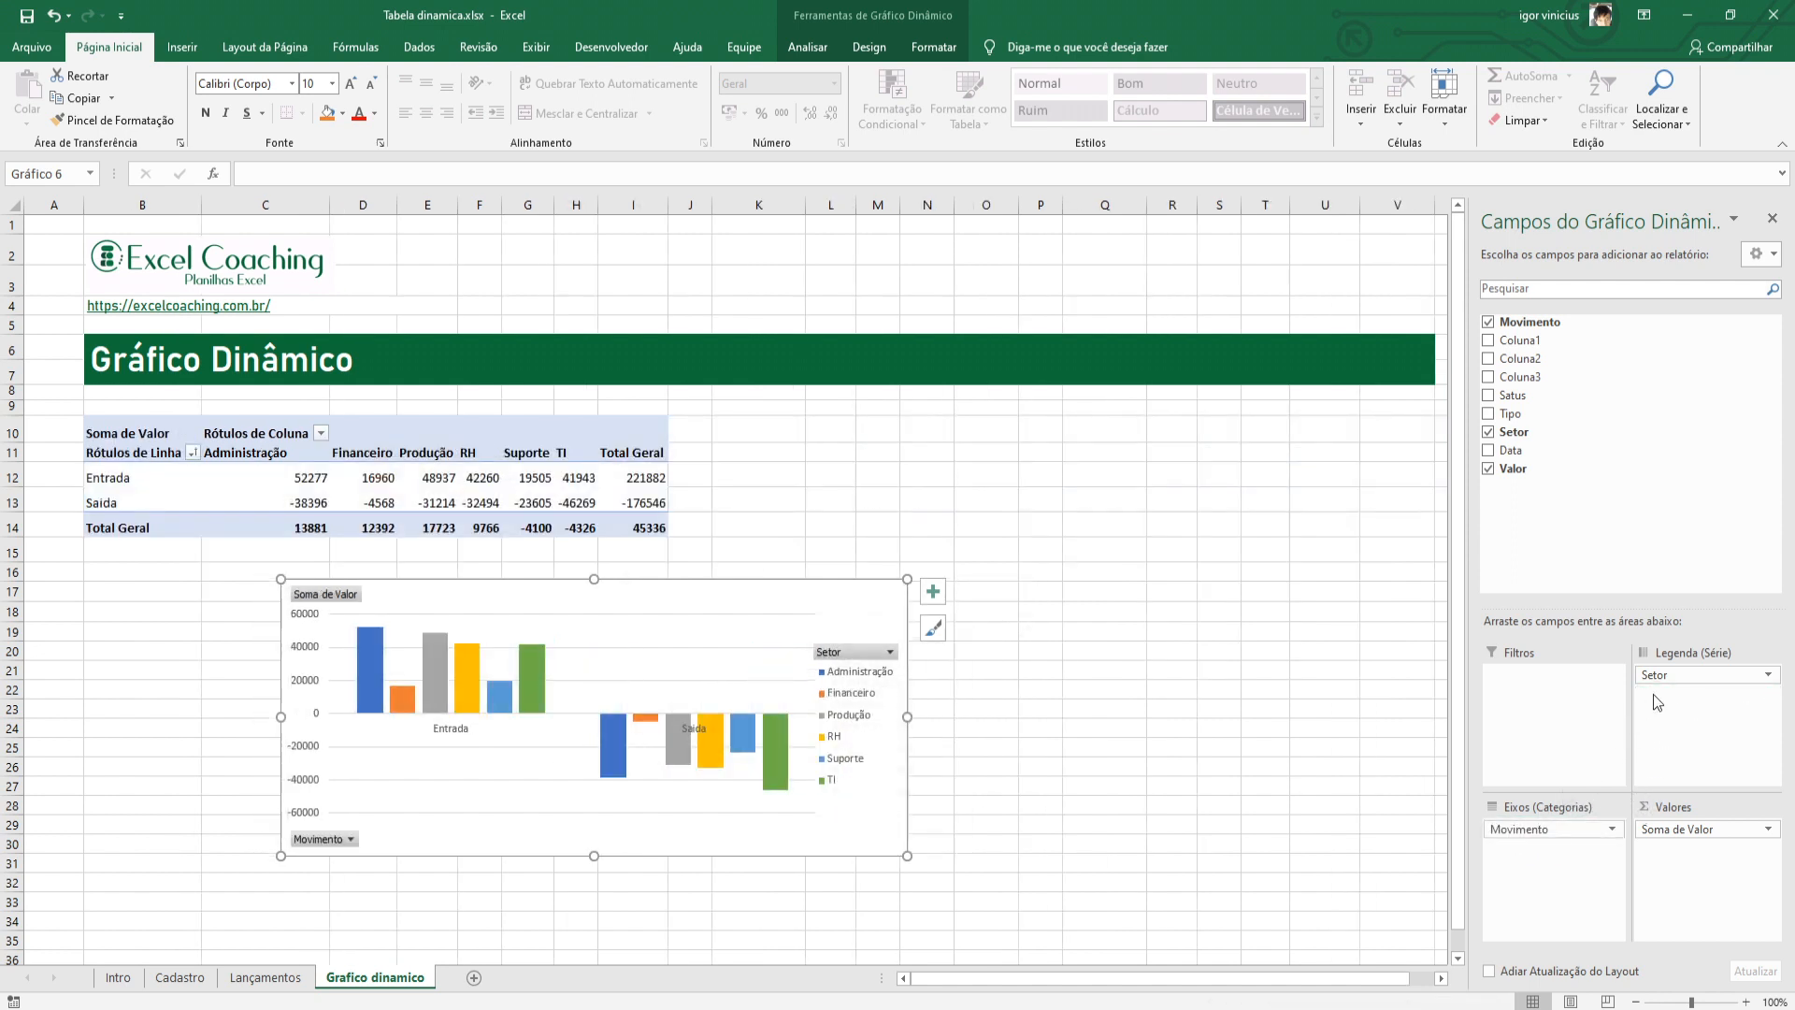
drag(1659, 674, 1552, 846)
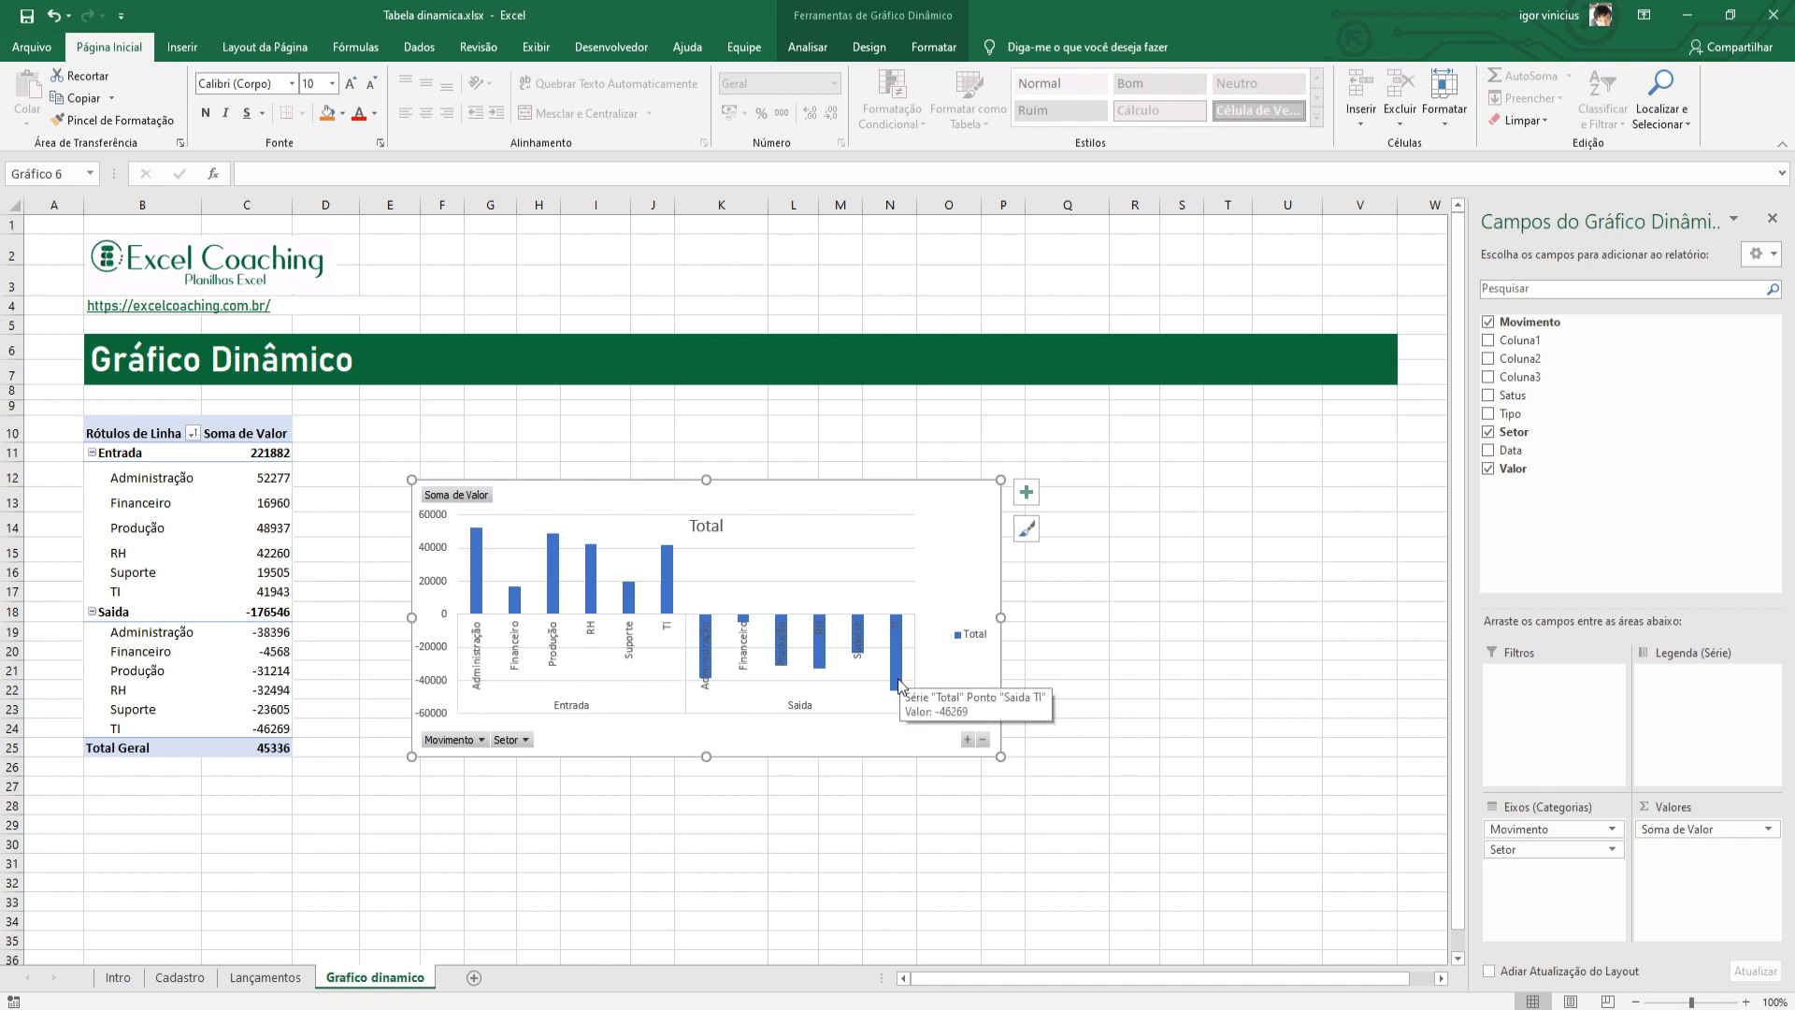
Step: Place Movimento in the chart's legend with only Setor in the axis categories, and move the chart clear of the pivot table
drag(1534, 848, 1725, 713)
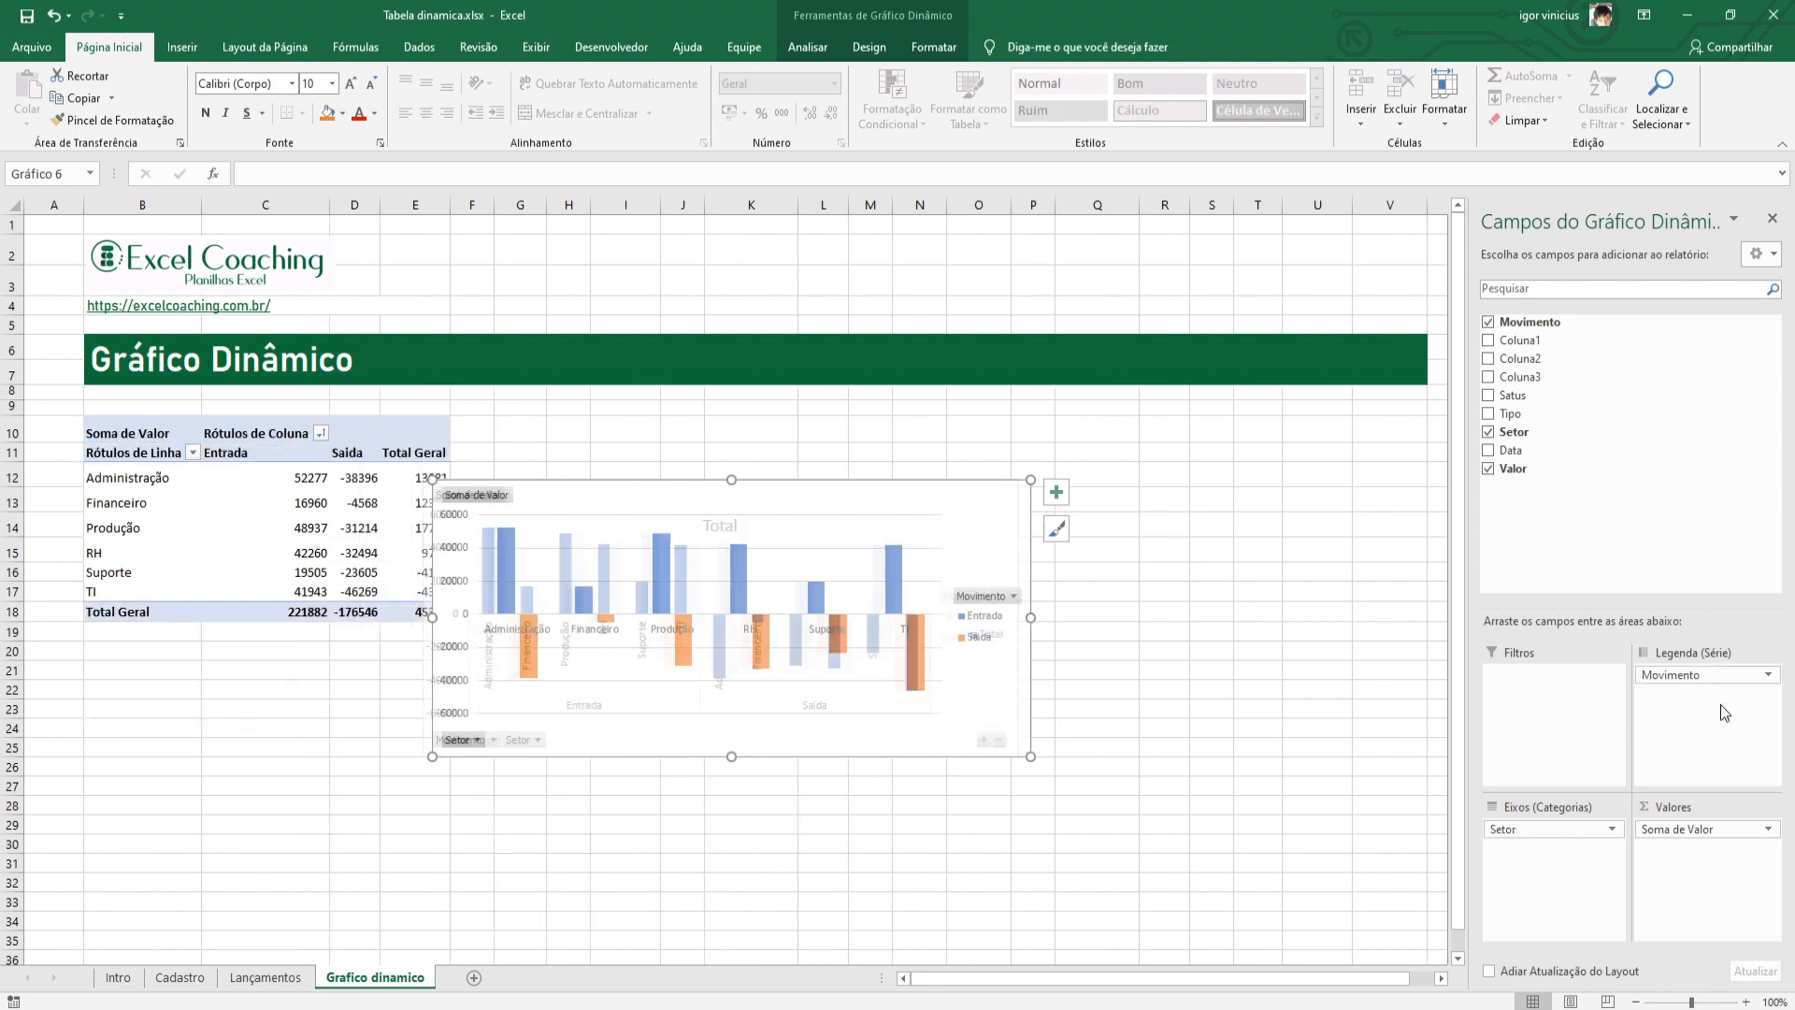
drag(712, 494, 820, 493)
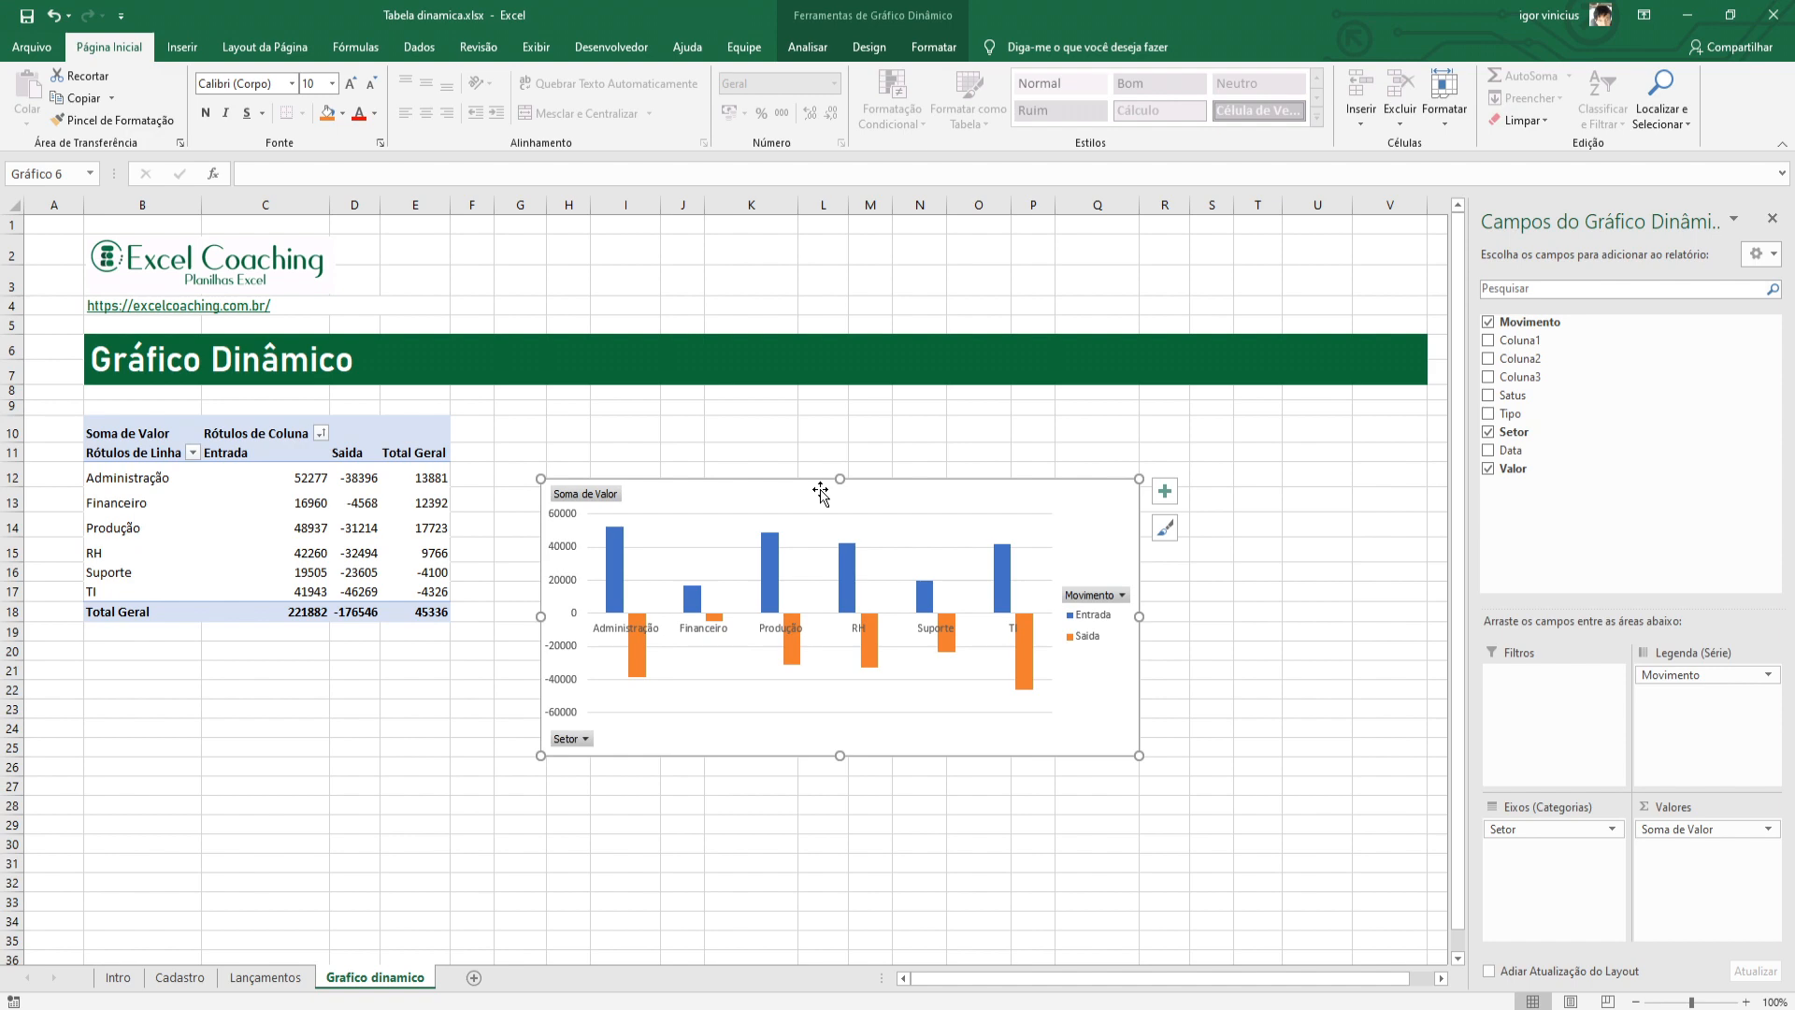
Step: After checking the Lançamentos sheet, chart Valor by Meses with Setor in the legend, leaving Movimento and Data out of the chart fields
click(264, 977)
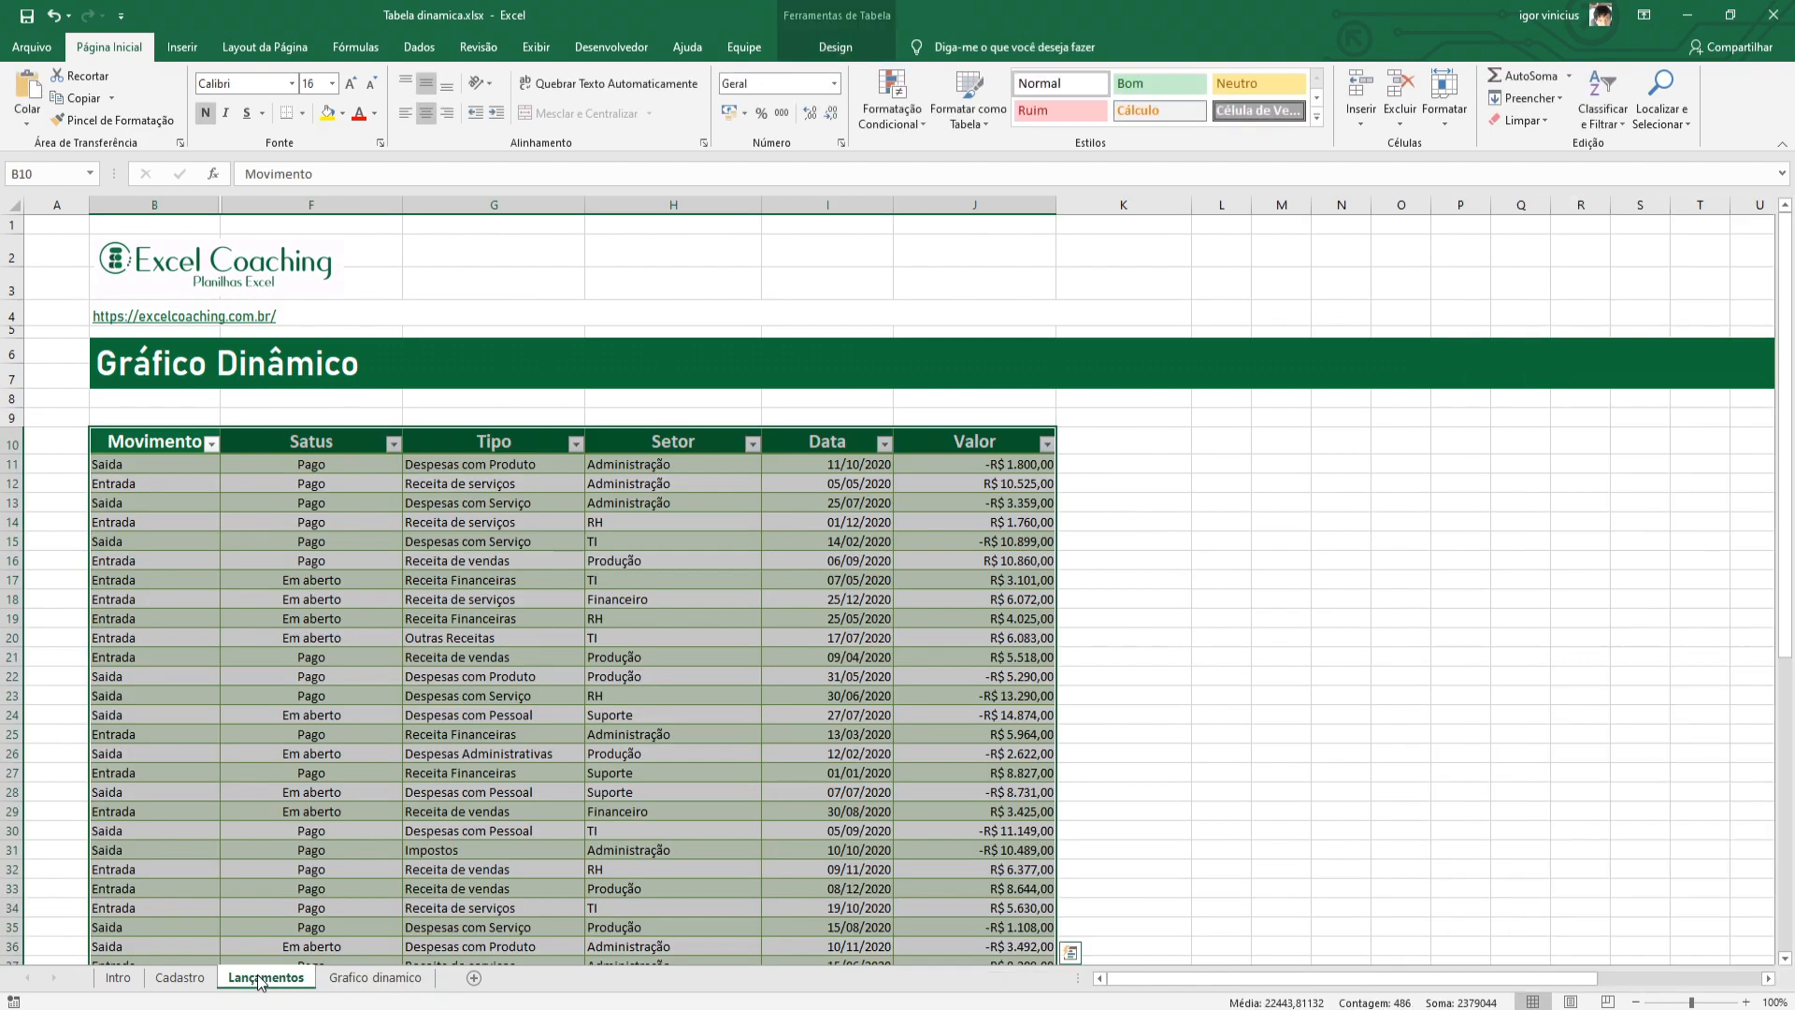
click(375, 977)
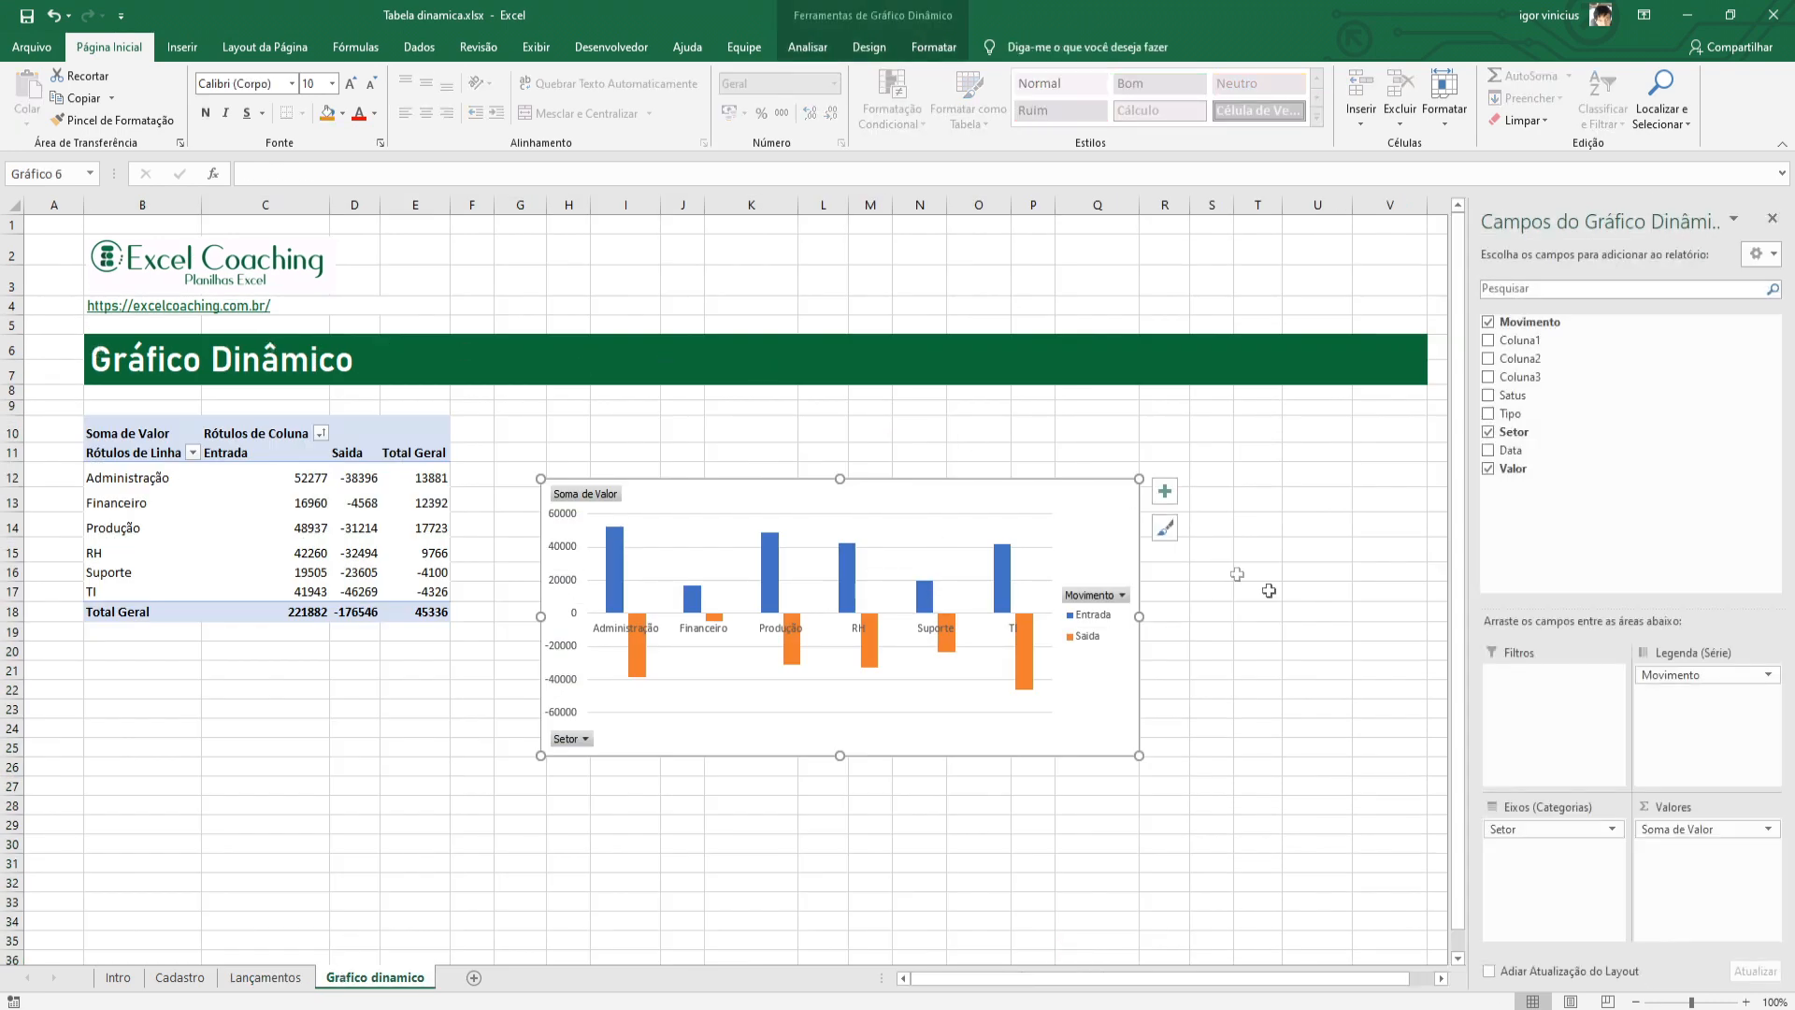
drag(1674, 674, 1699, 728)
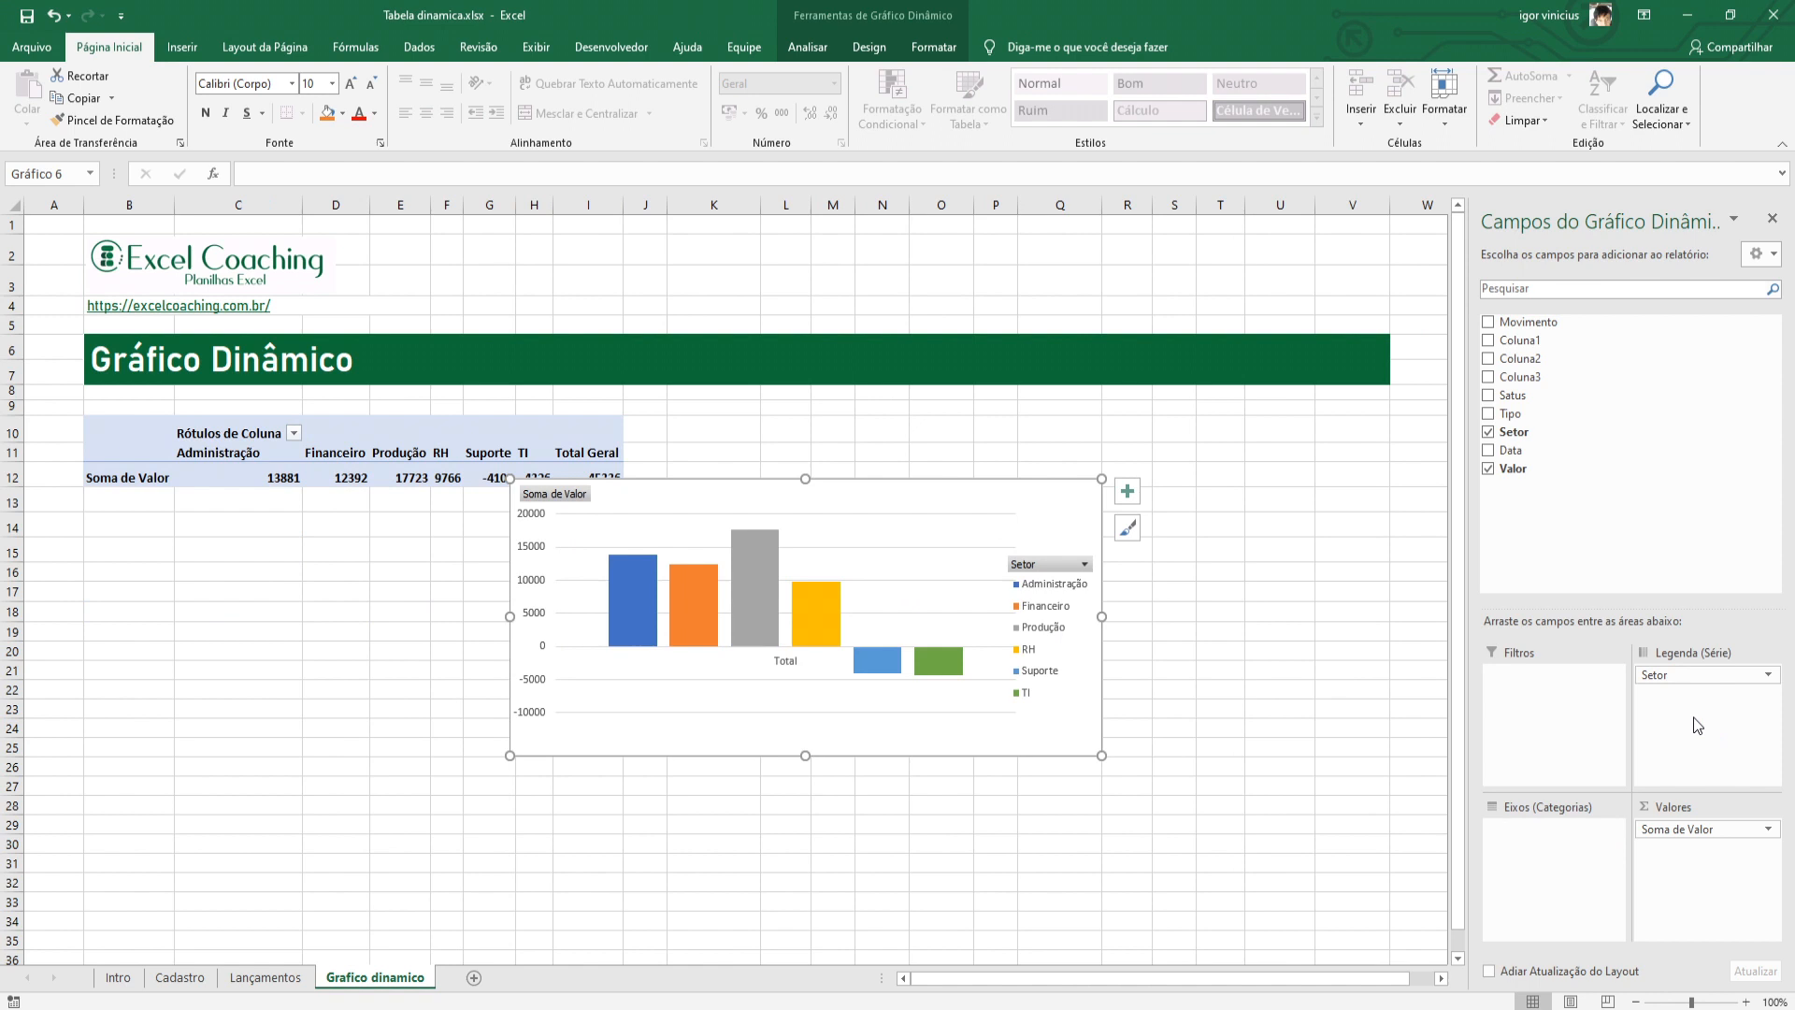
drag(1509, 450, 1514, 830)
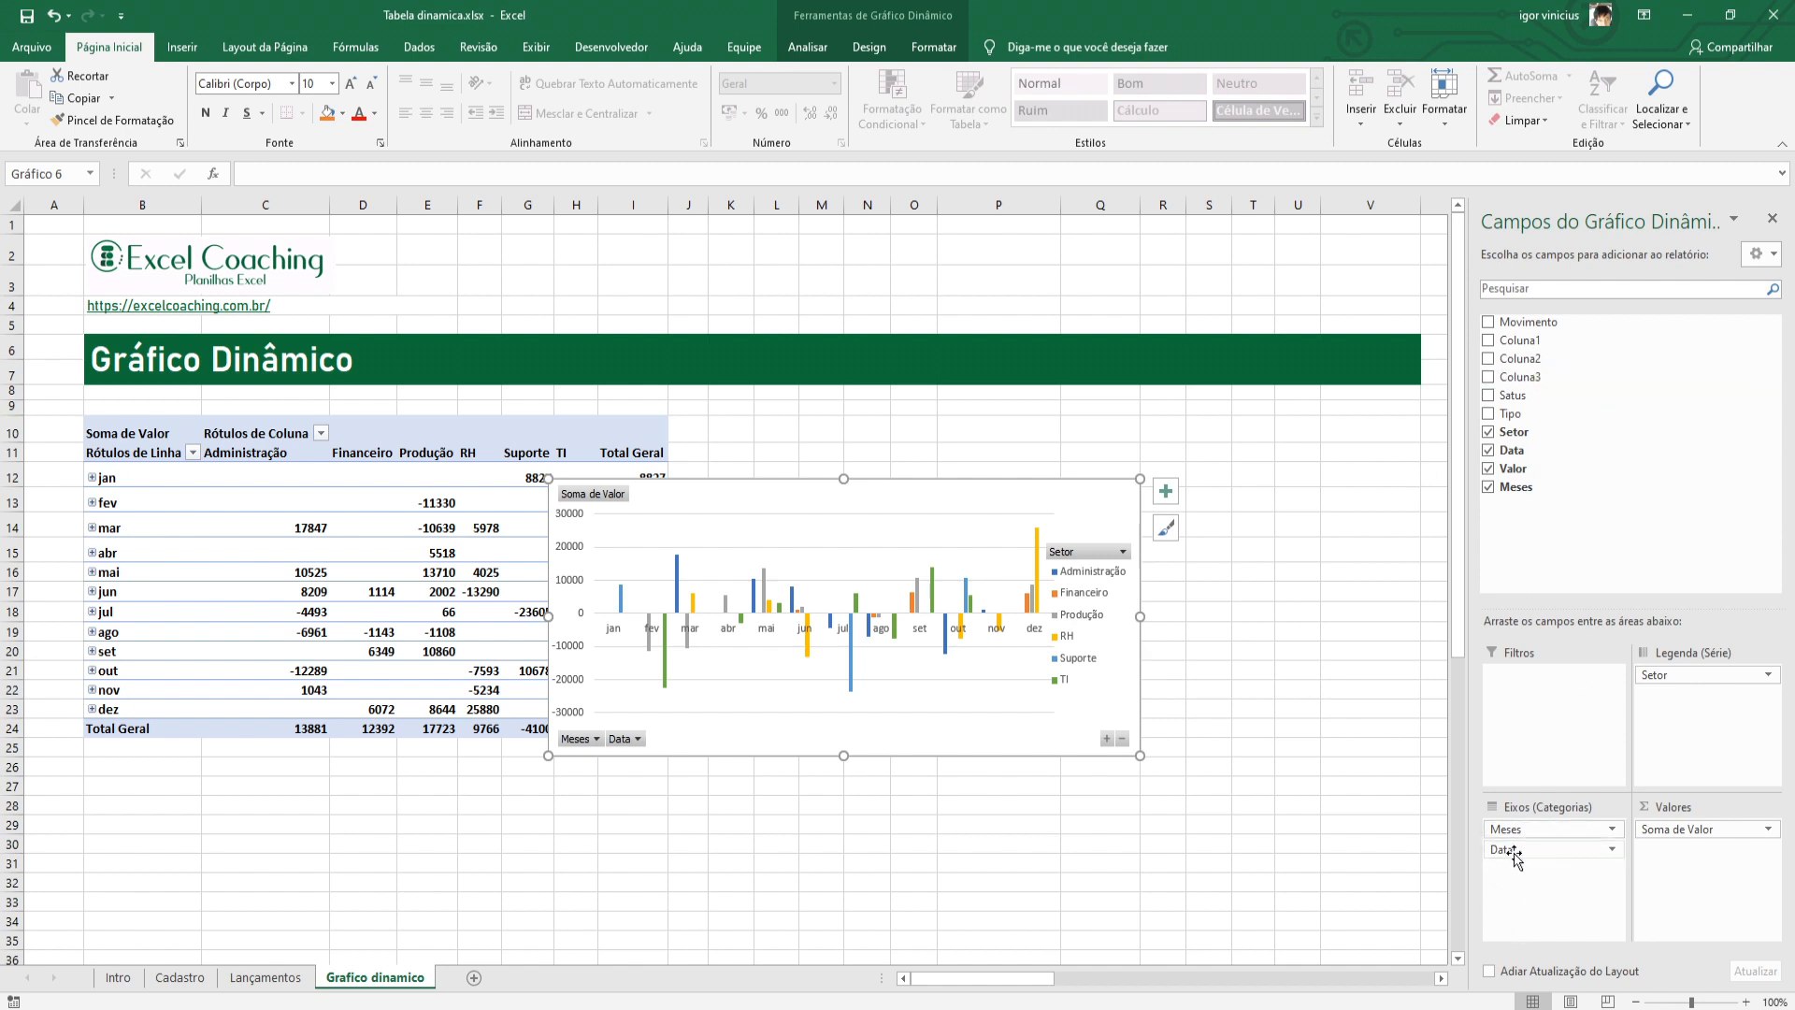
drag(1510, 849, 1433, 850)
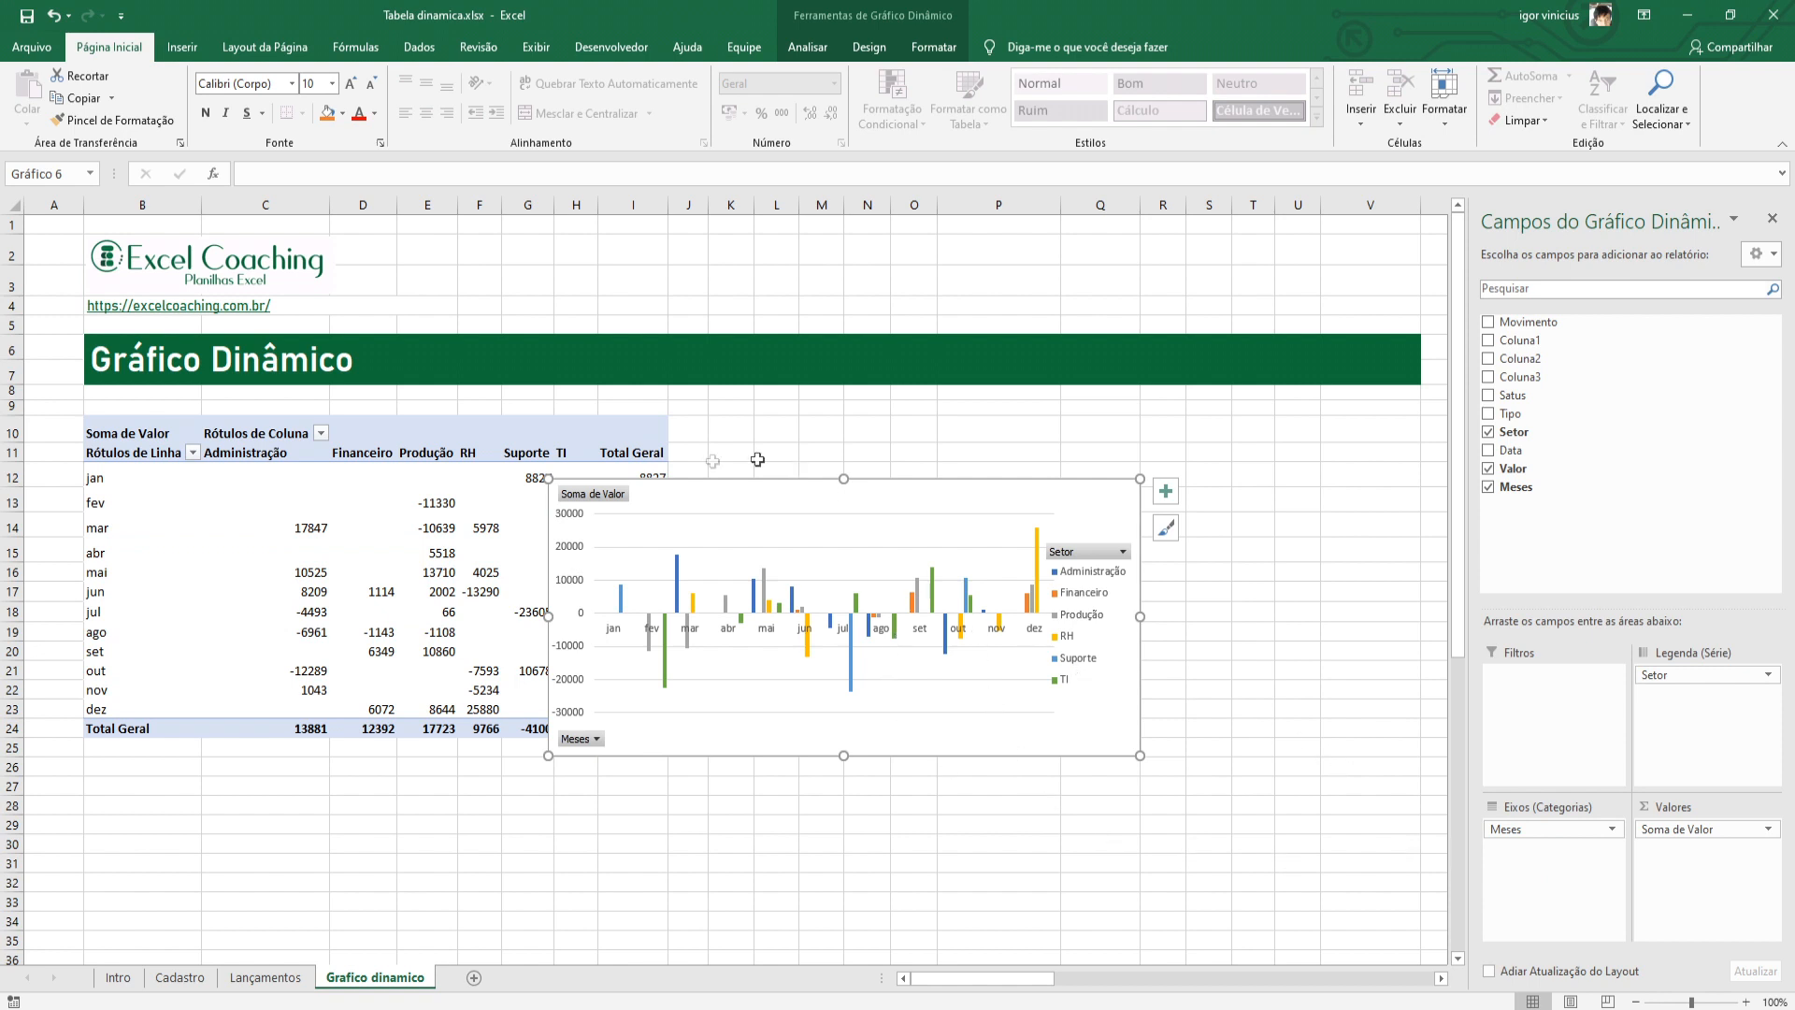
Step: Enlarge the chart up to about row 5 and across to column C, and add Movimento as a report filter
drag(548, 478, 291, 333)
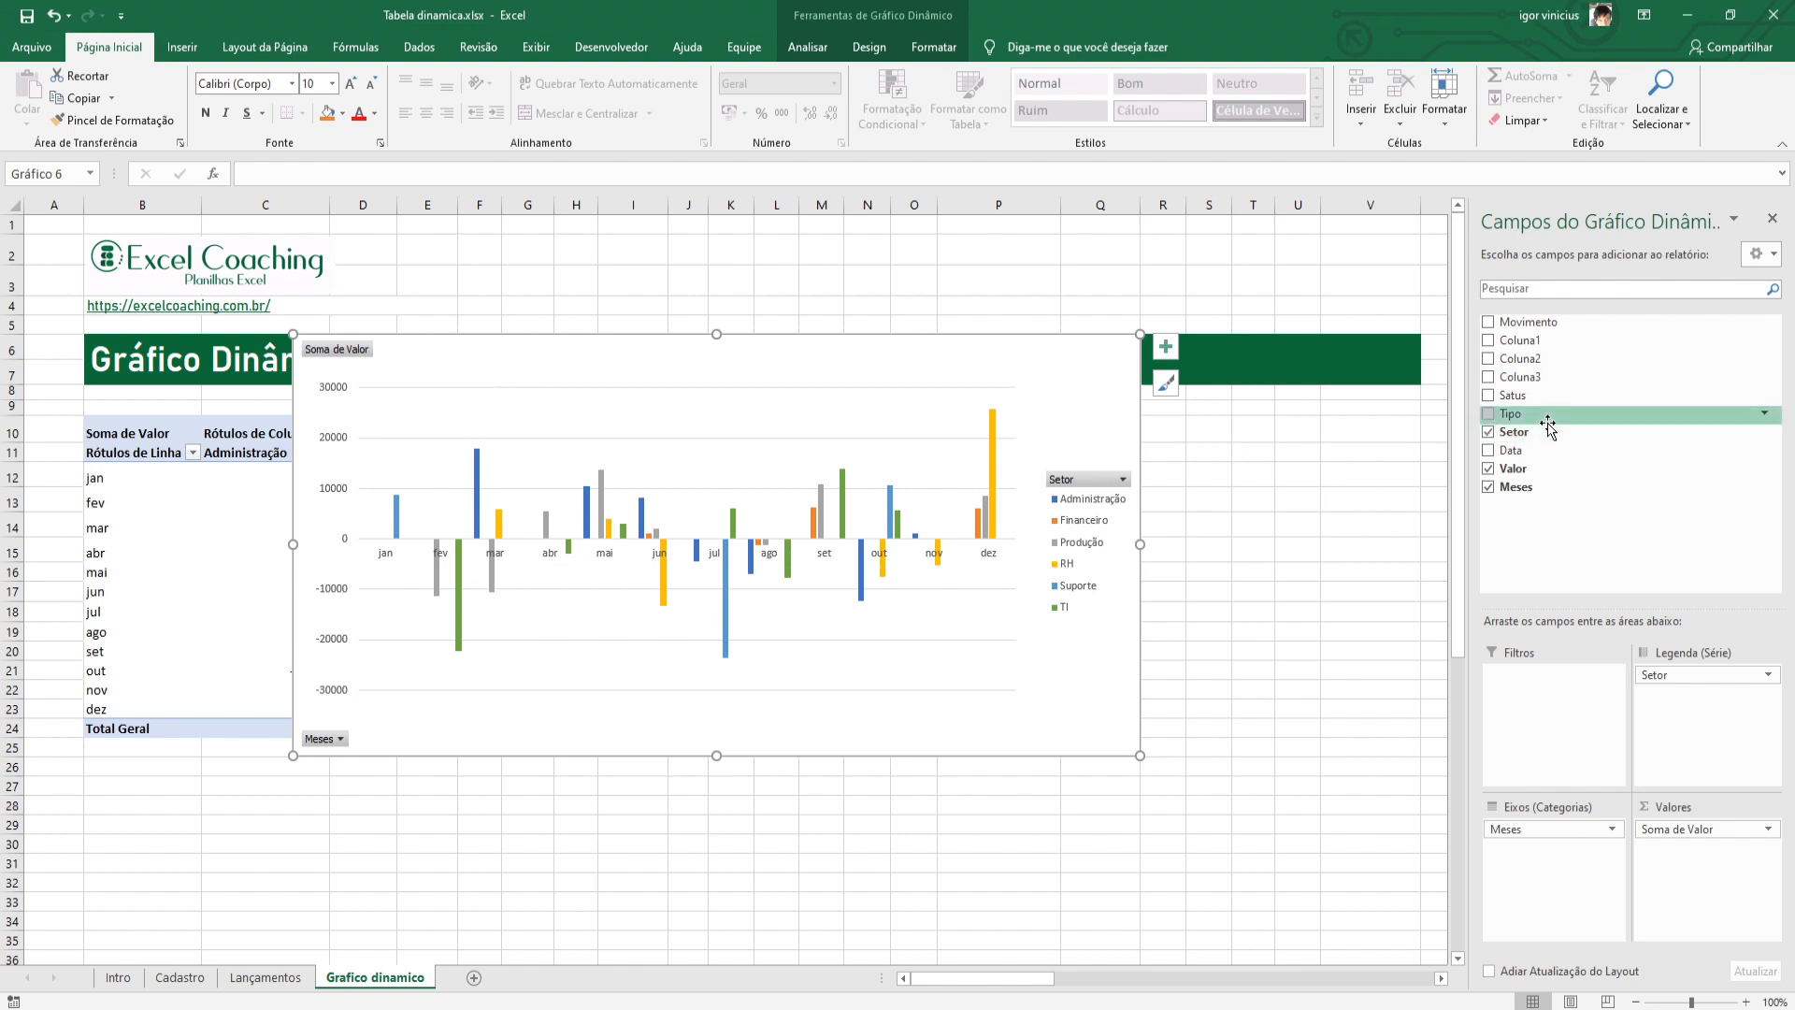
drag(1524, 321, 1557, 706)
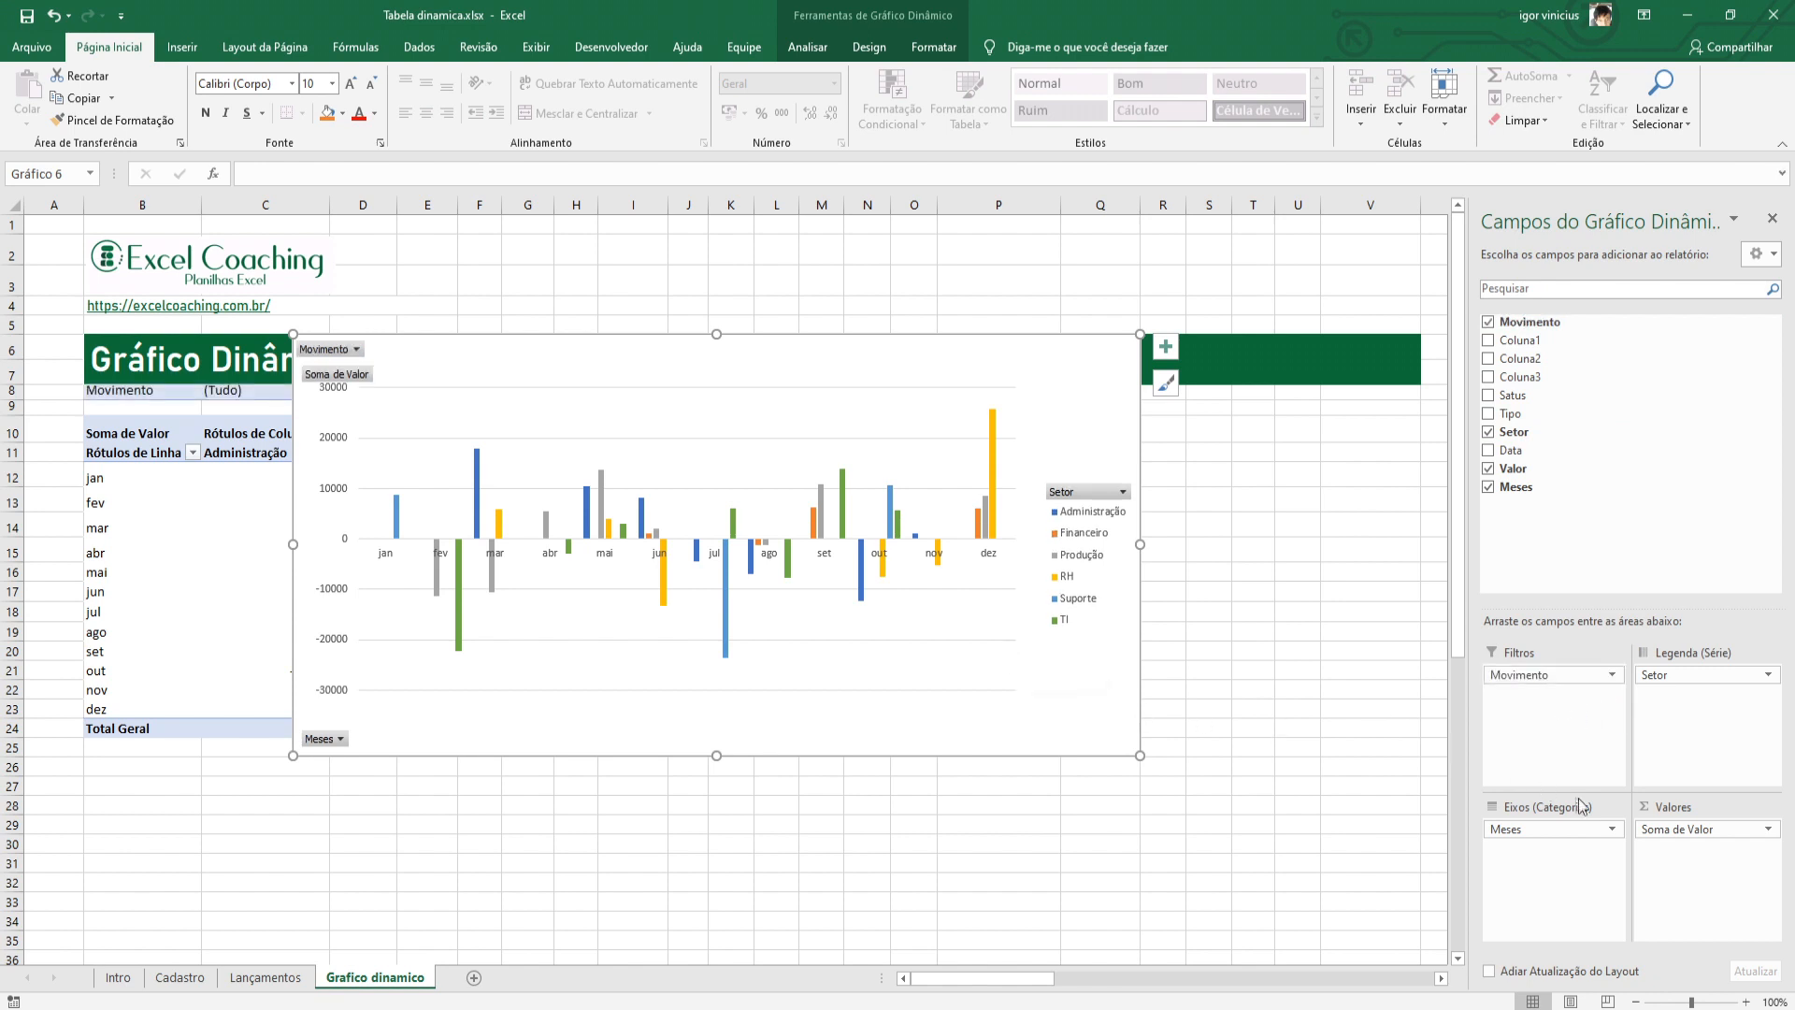
Step: Filter the chart by Movimento to show only Entrada
click(356, 349)
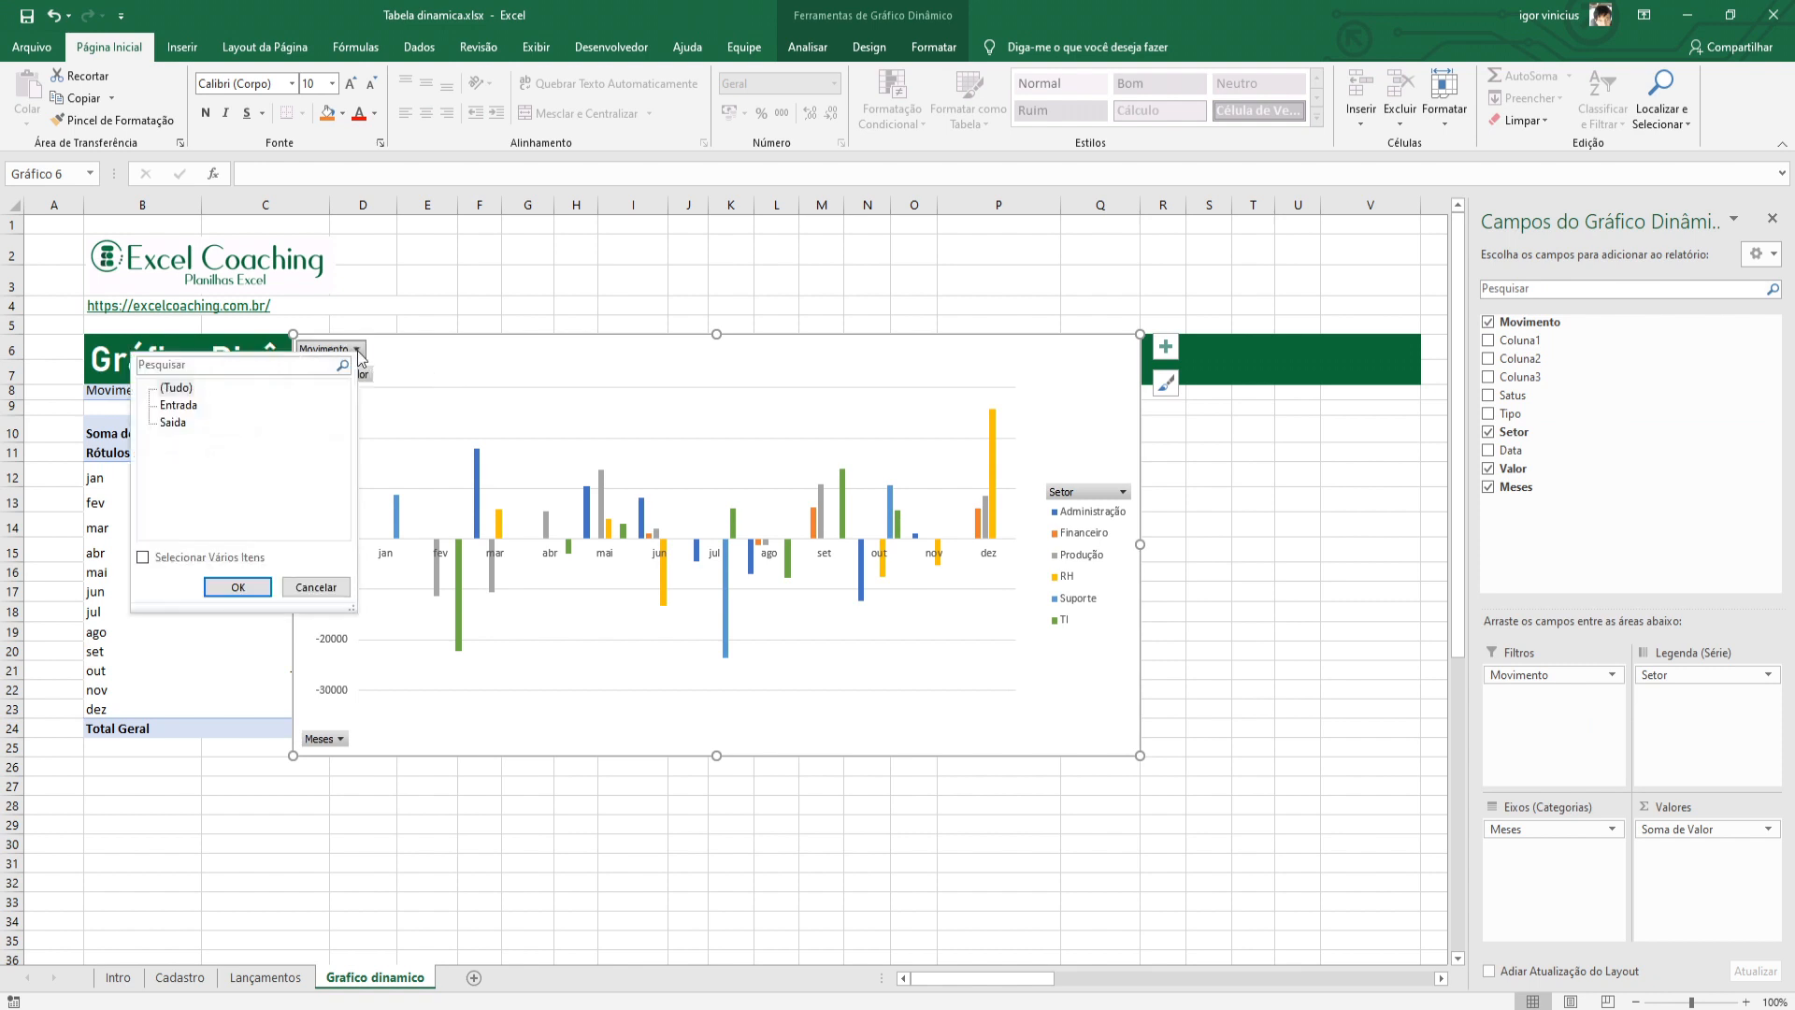
click(173, 406)
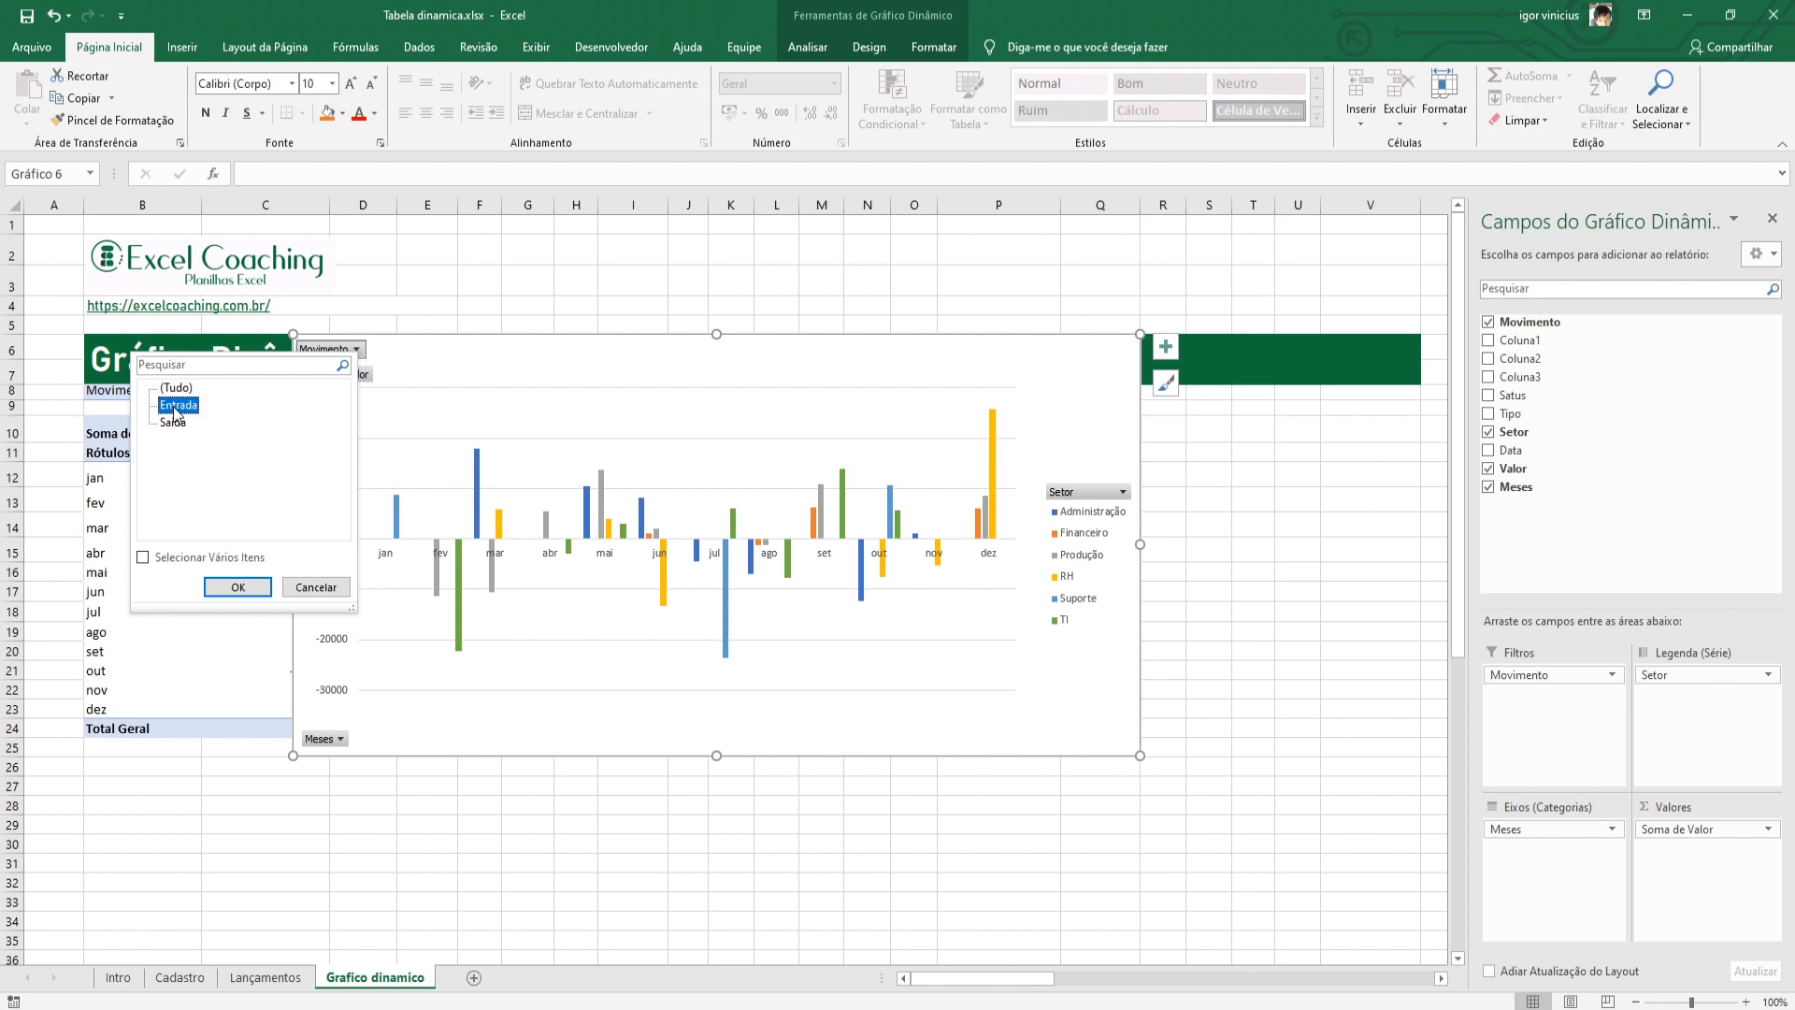
click(246, 587)
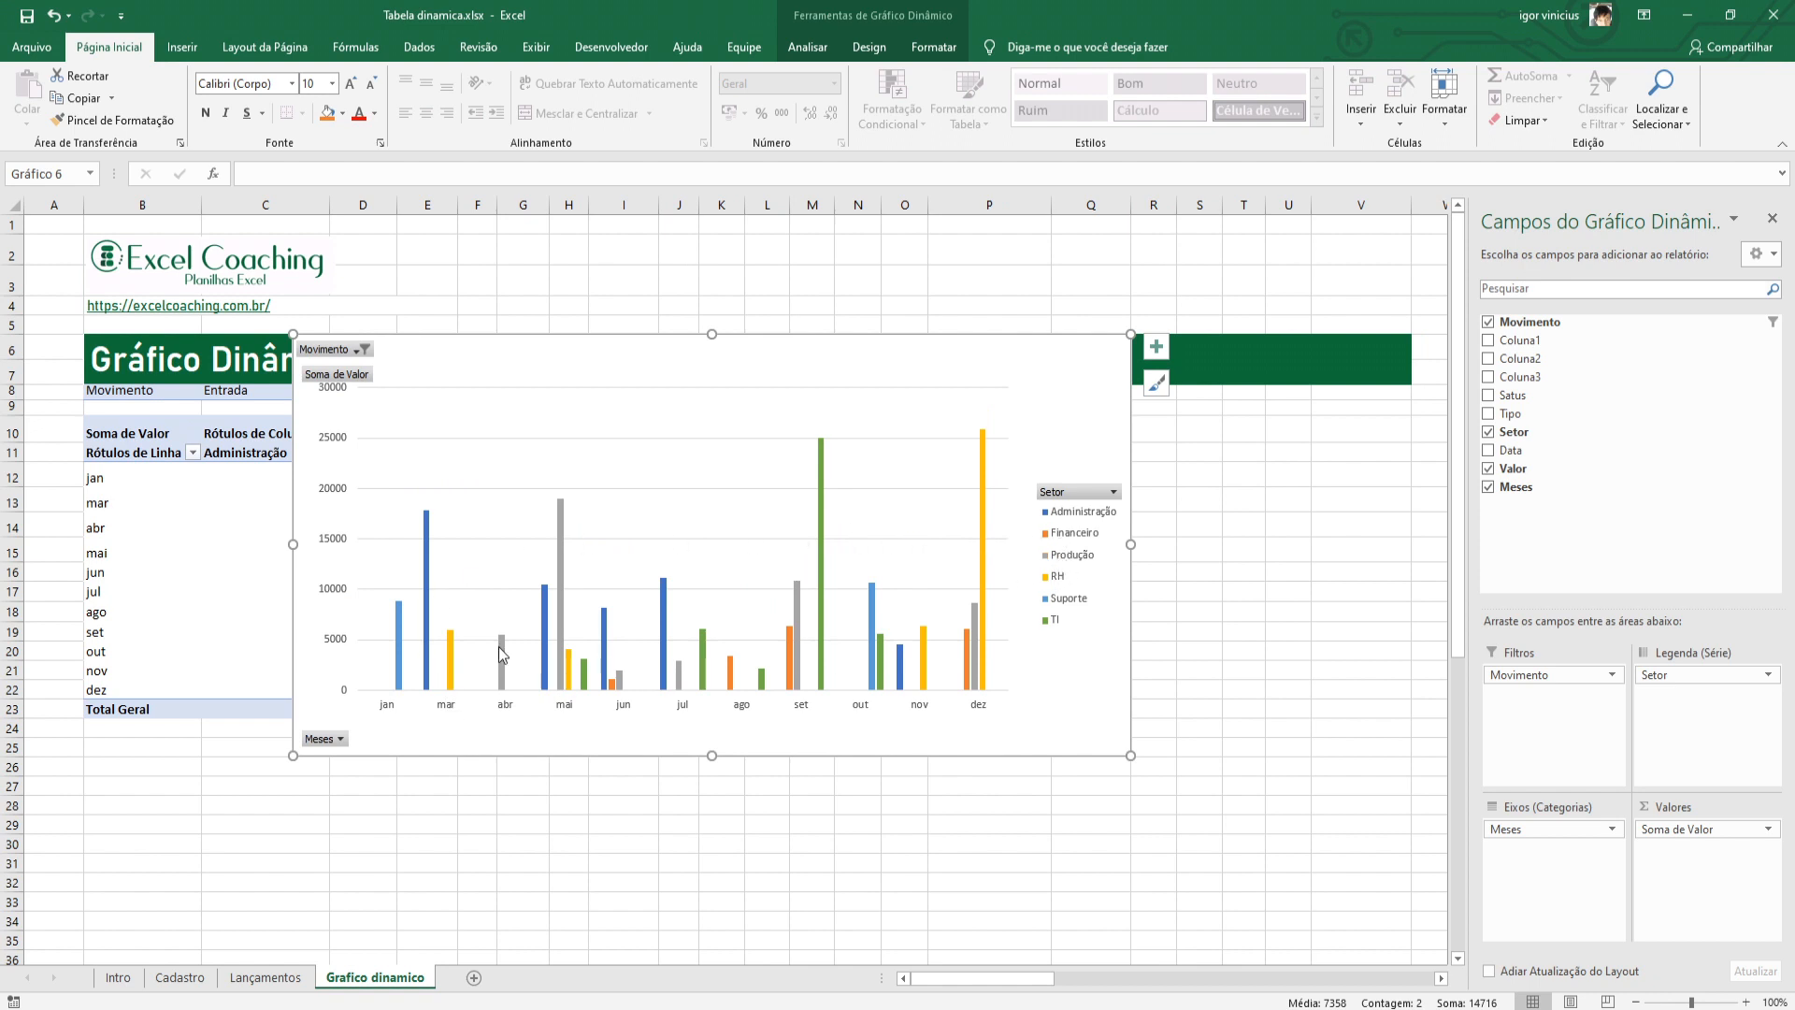
Step: Switch the chart's Movimento filter to Saida and restore it to (Tudo)
click(356, 351)
click(155, 425)
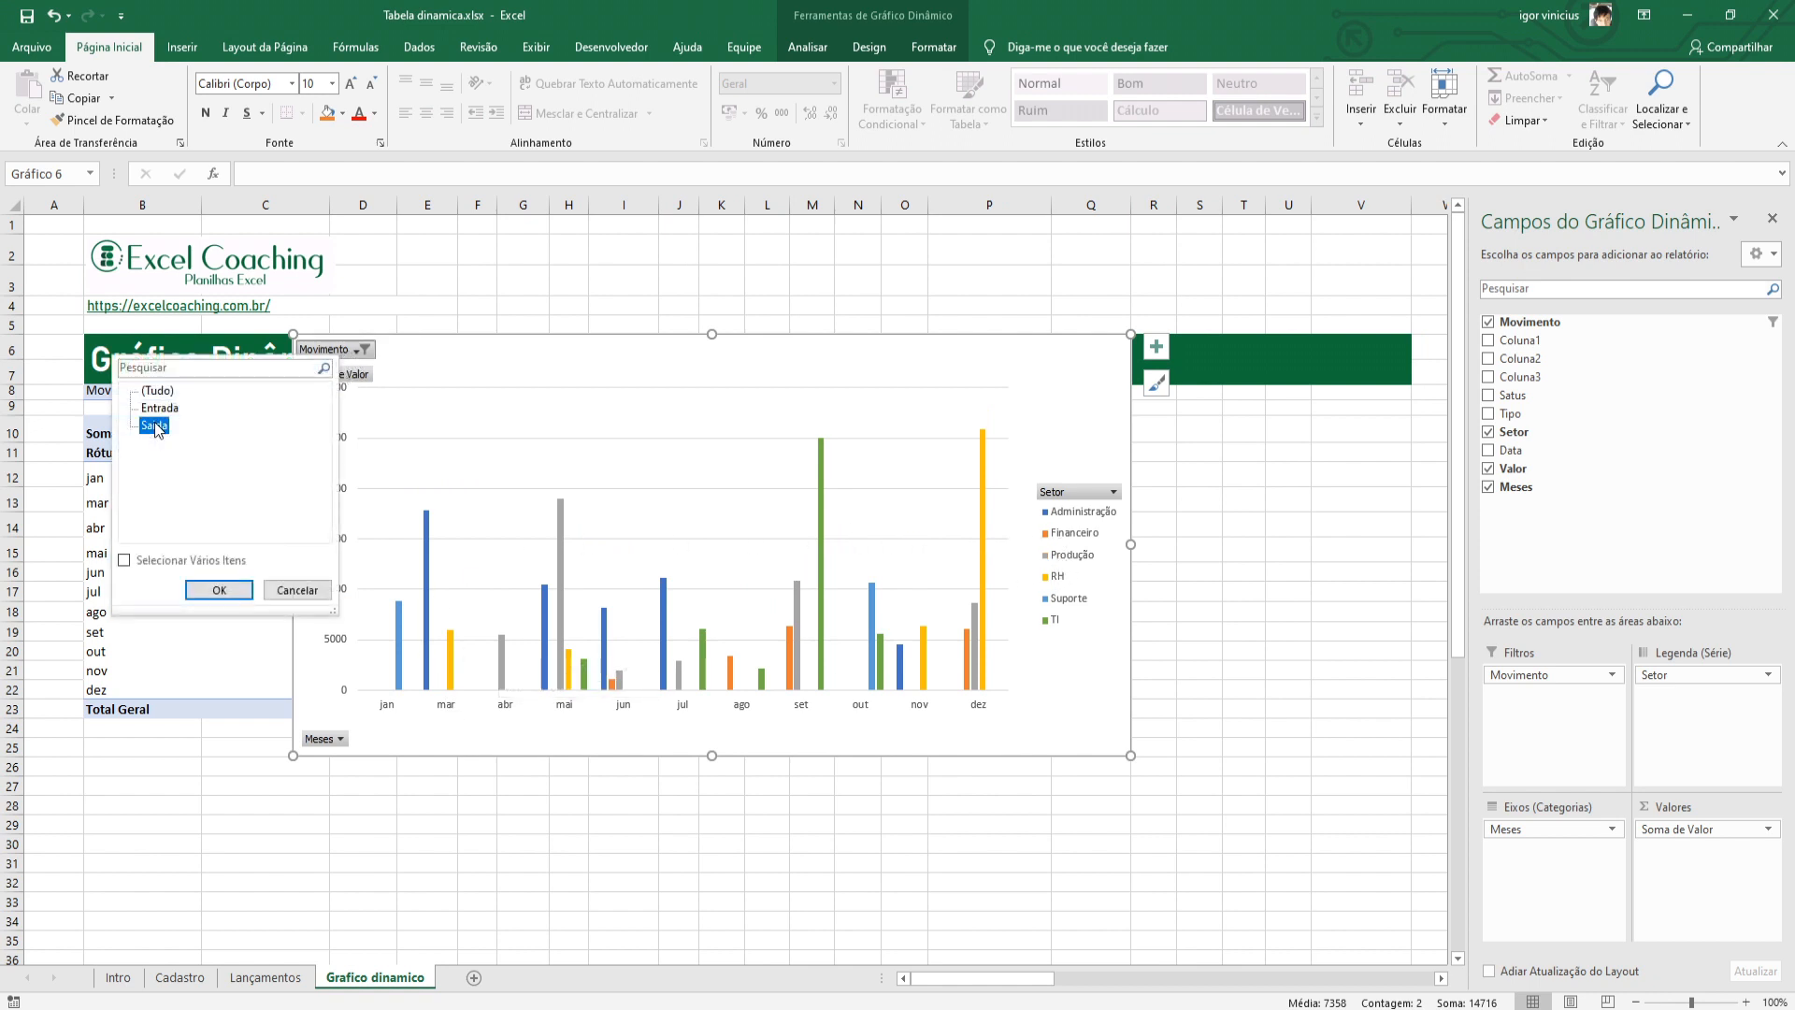
click(218, 589)
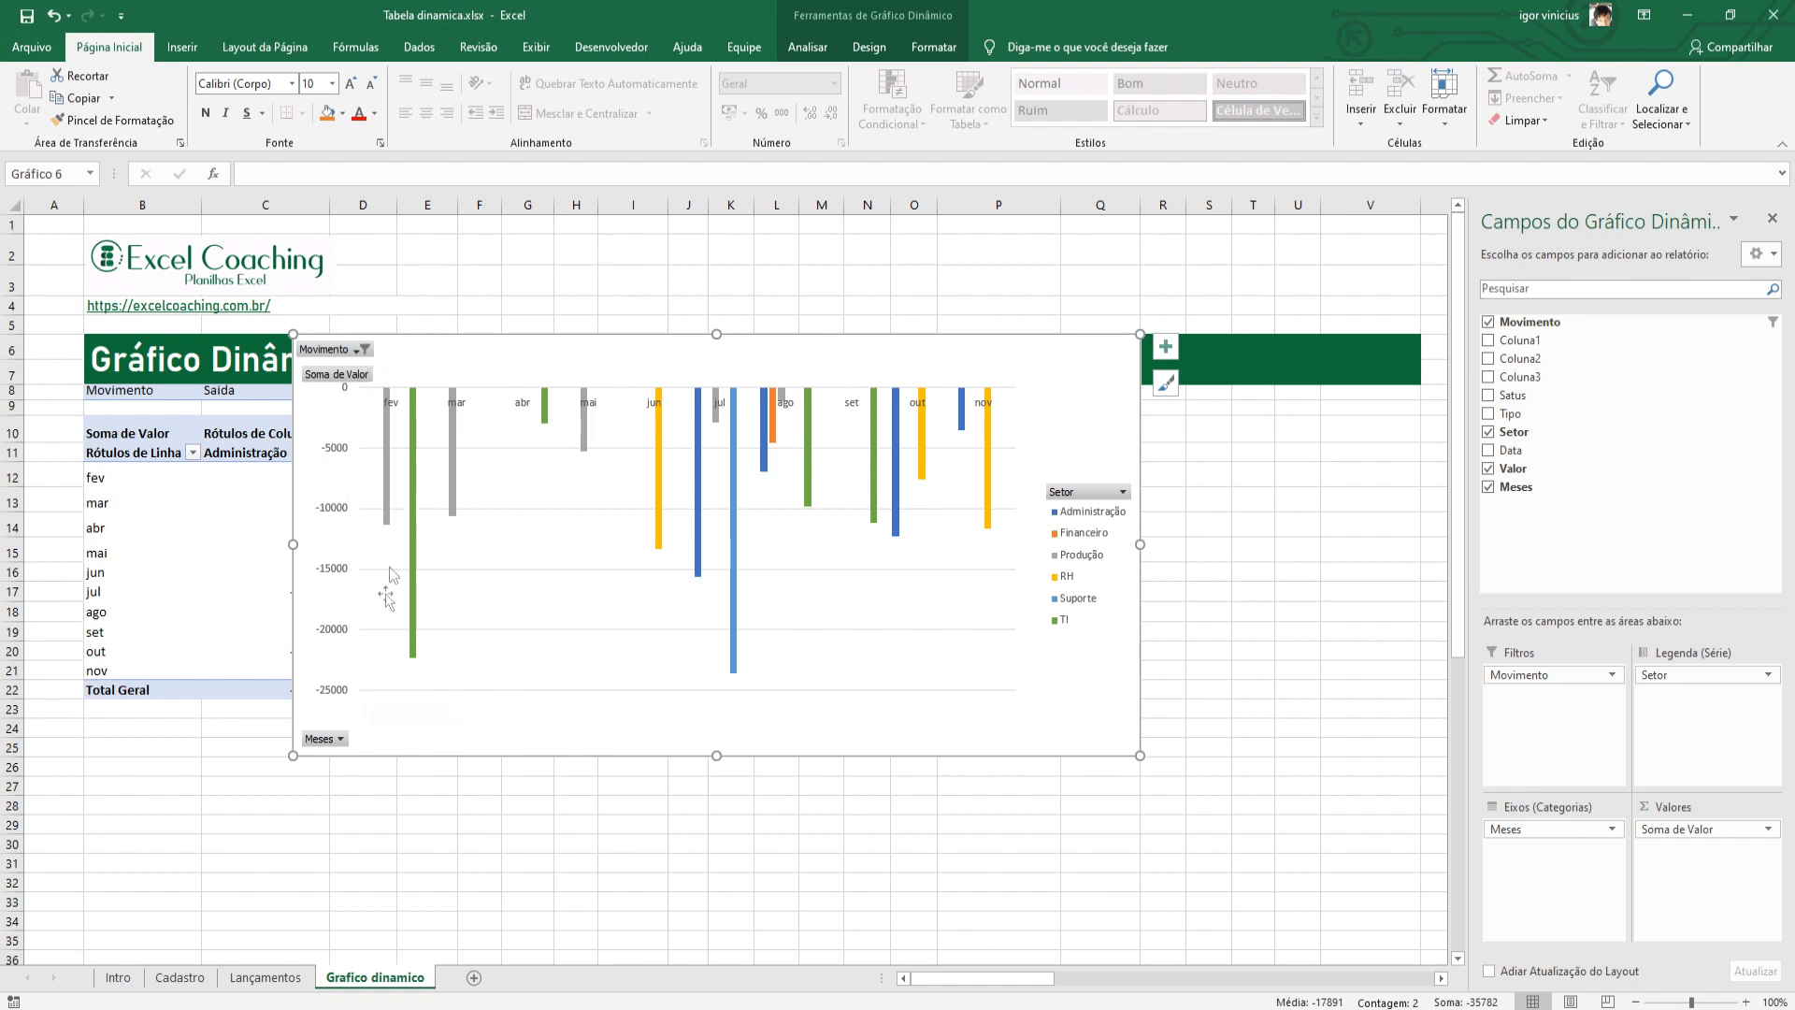
click(348, 351)
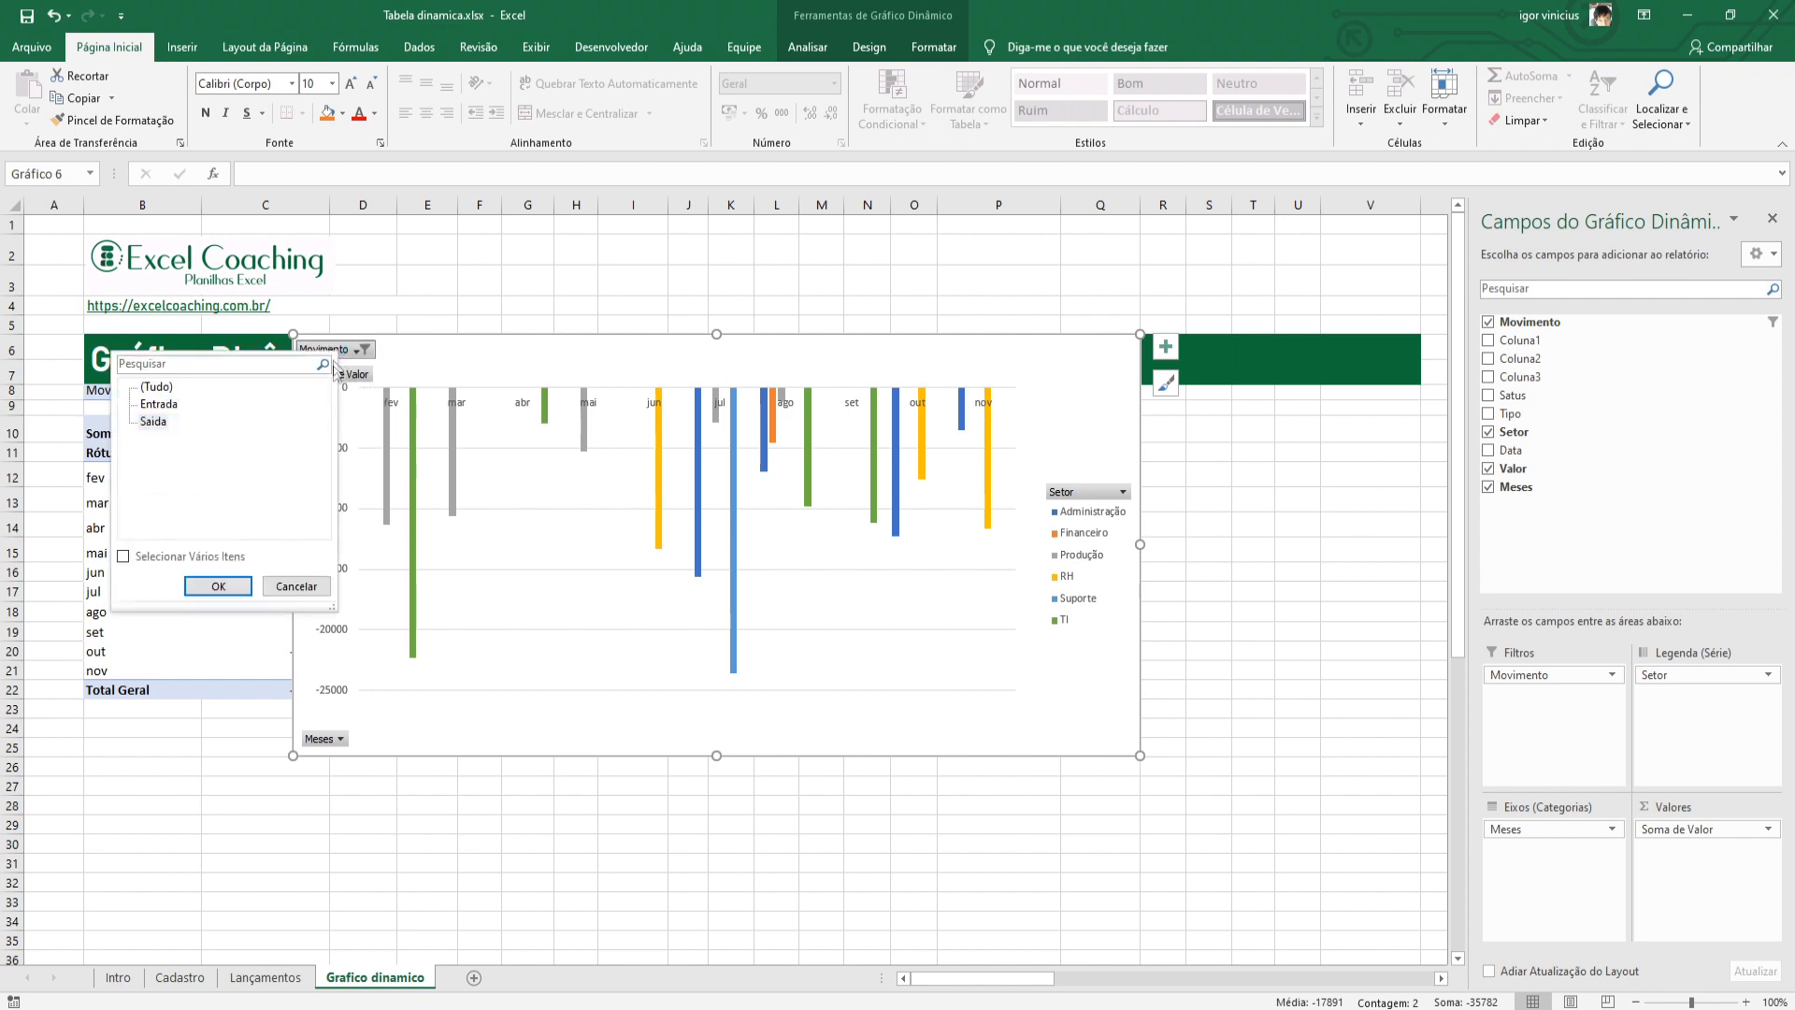
click(156, 386)
click(217, 586)
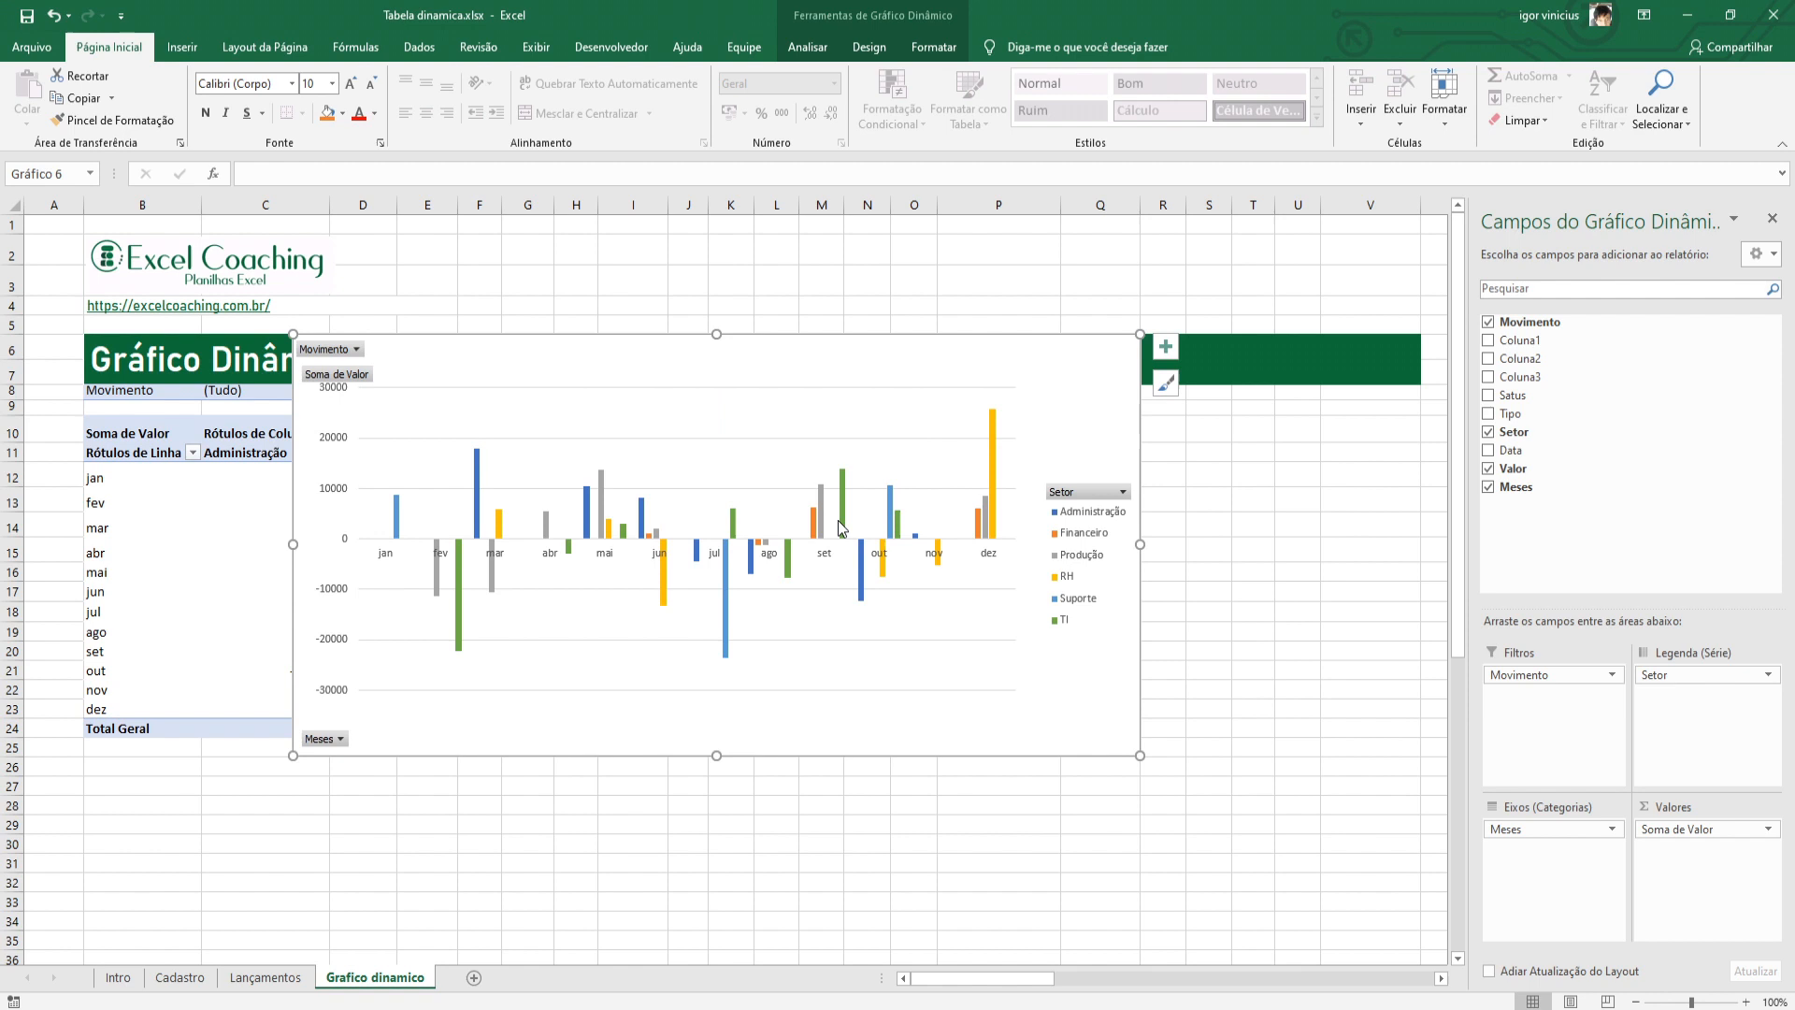
Step: Hide the chart's axes and show them again
click(1164, 351)
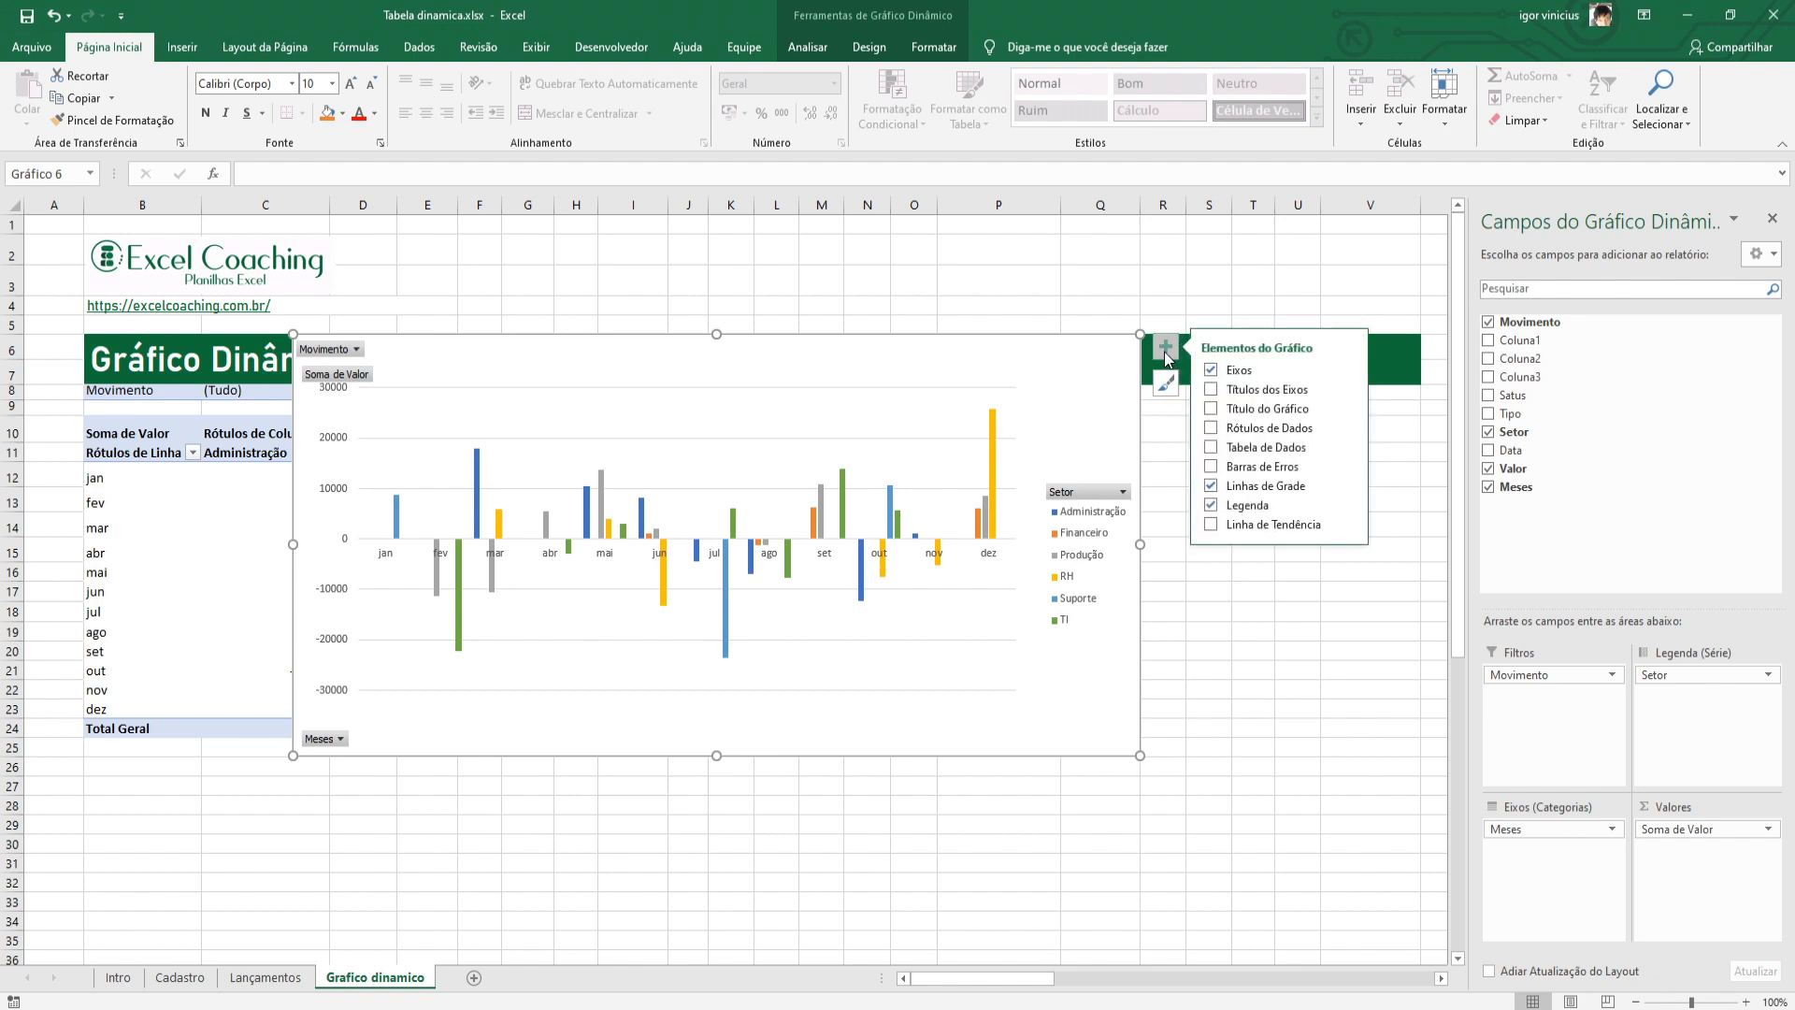
click(1211, 370)
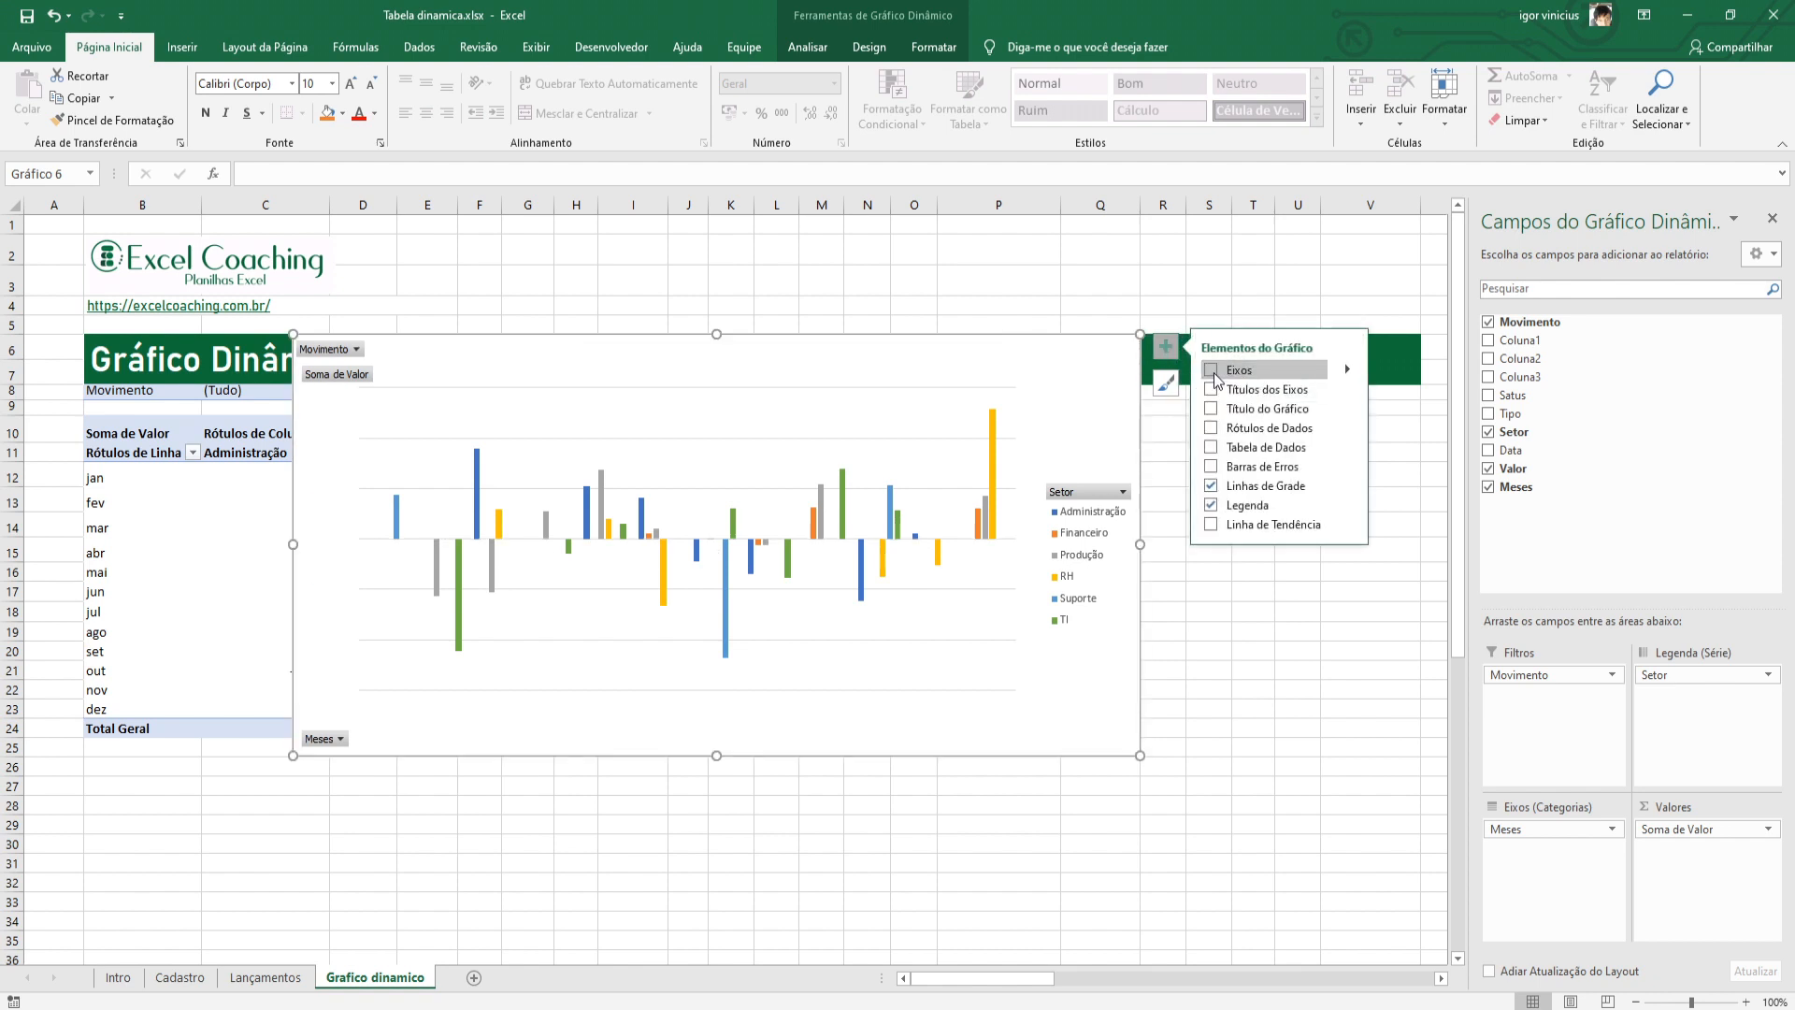
click(1212, 371)
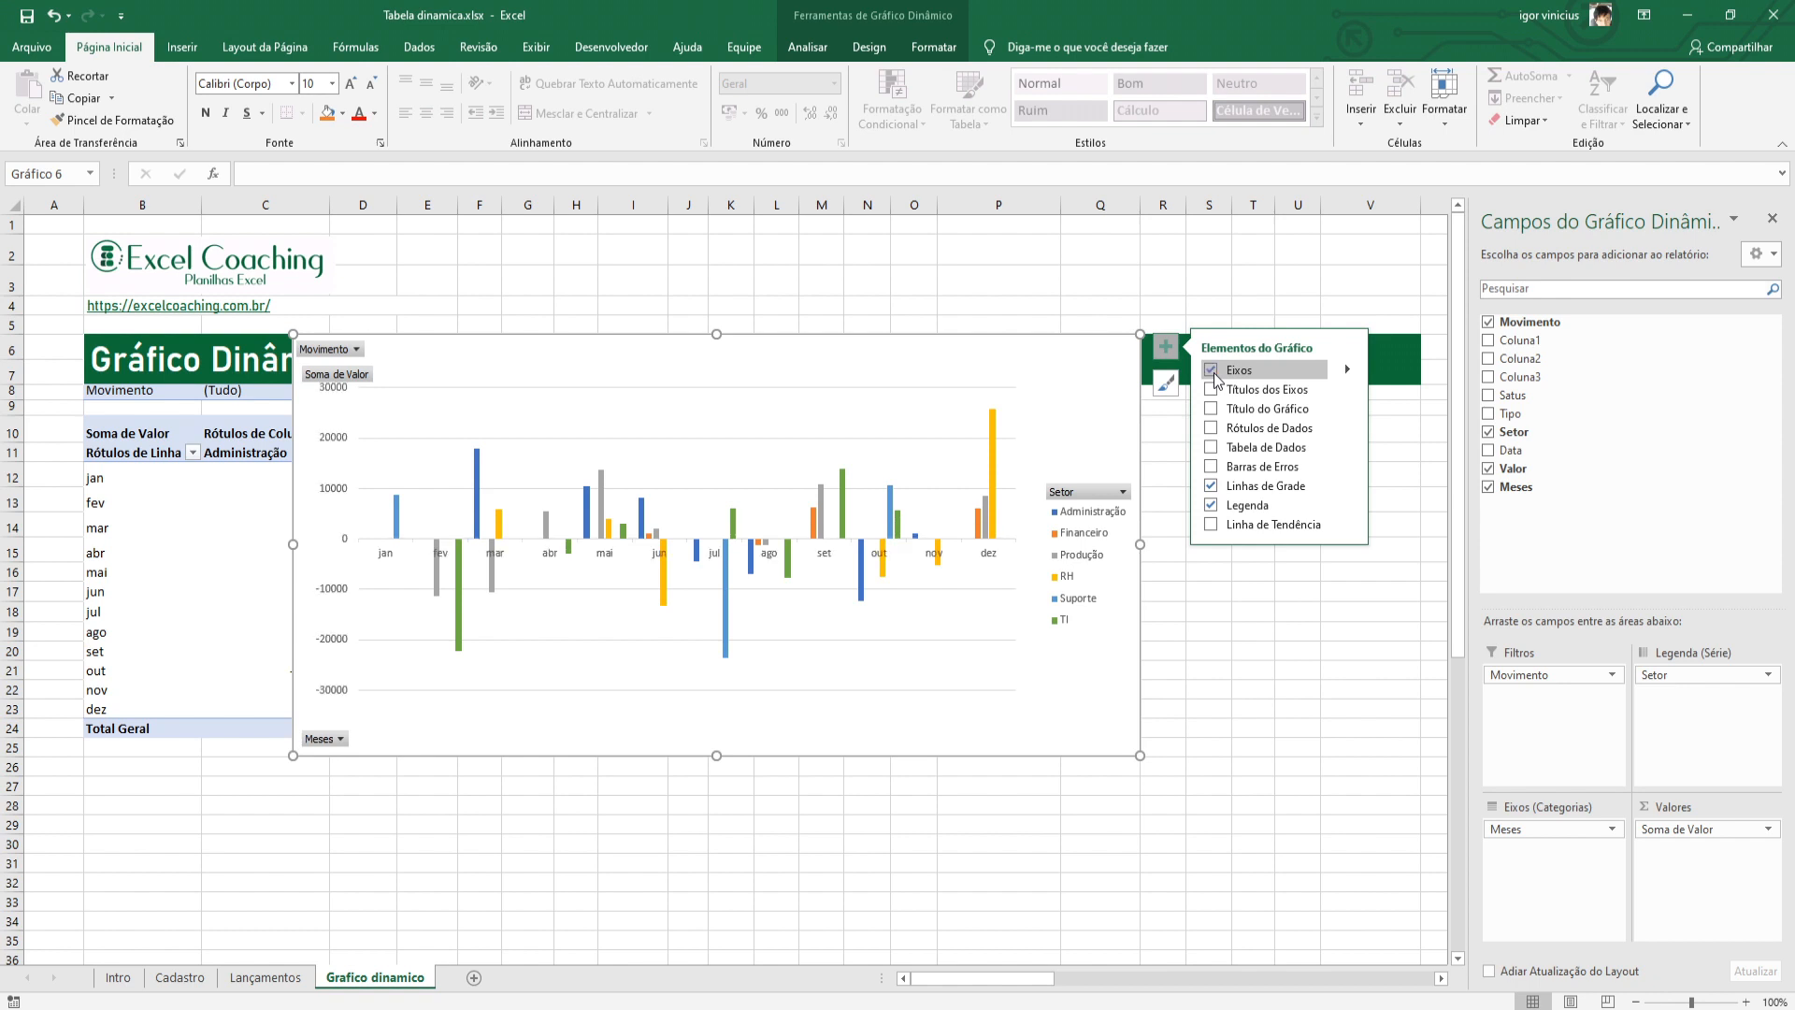
Step: Rotate the month labels of the chart's horizontal axis by 270° through the axis alignment options
click(1347, 369)
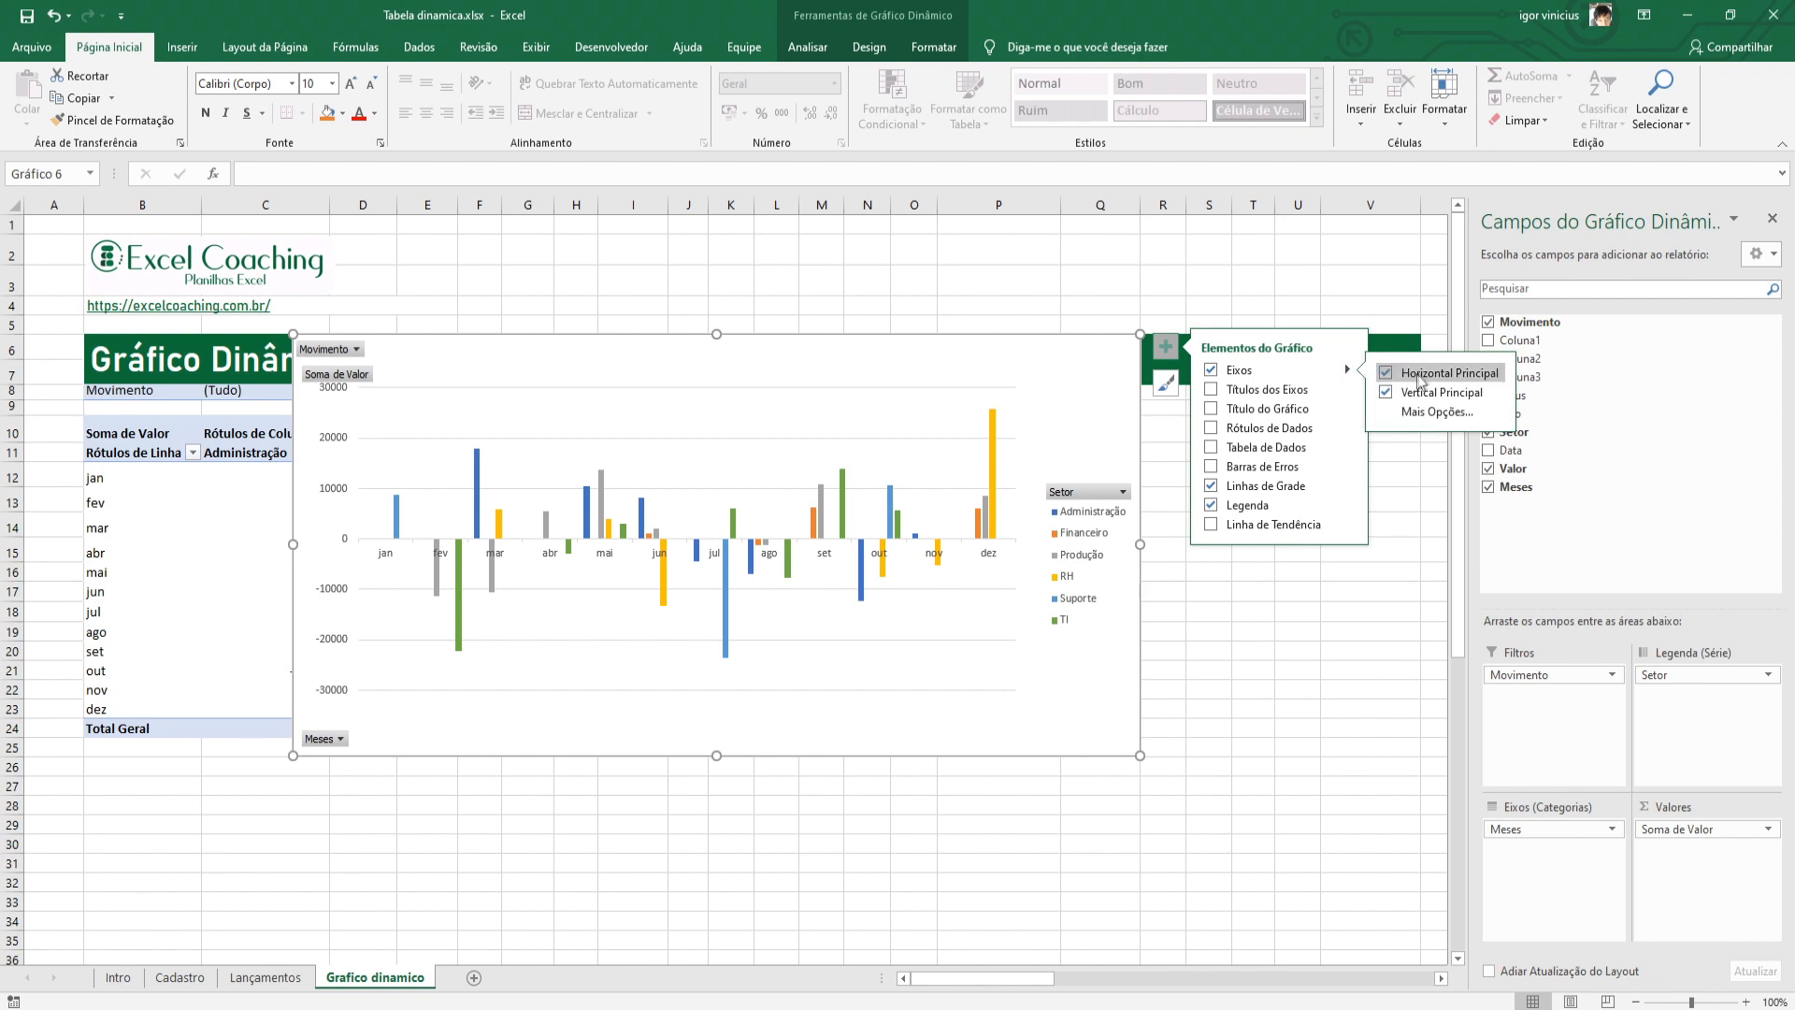
click(1432, 414)
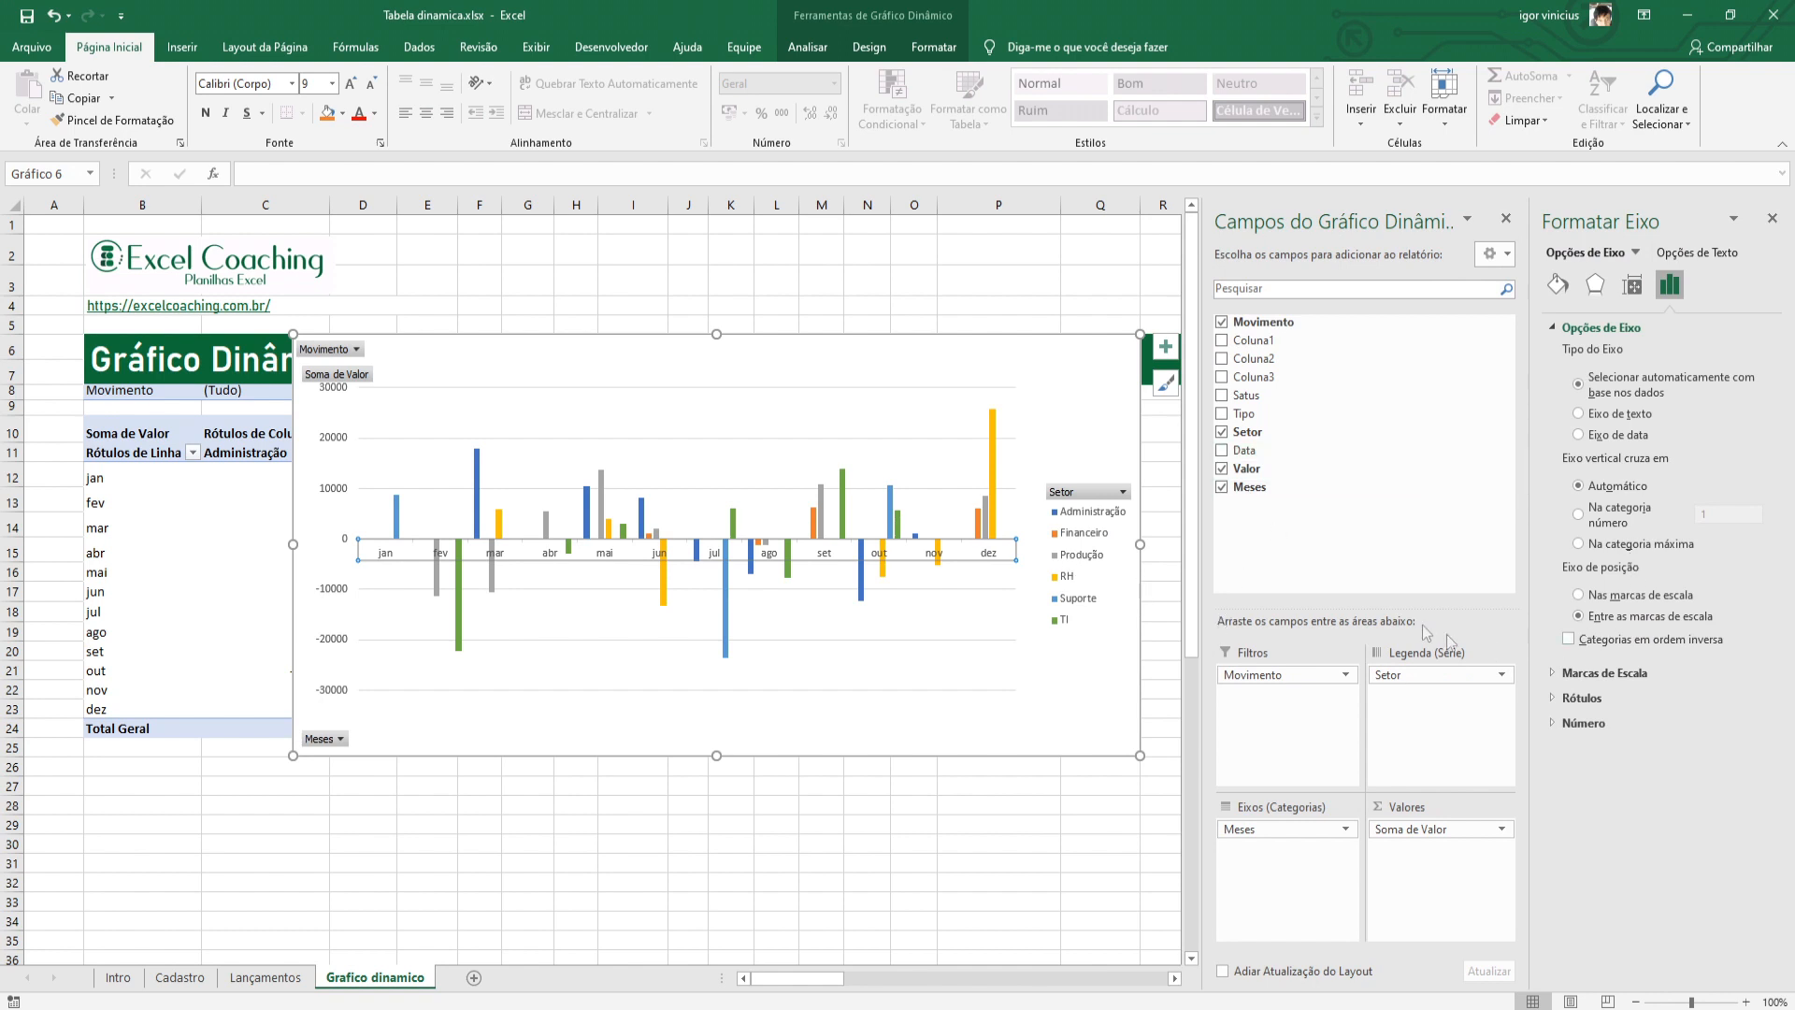
click(1558, 285)
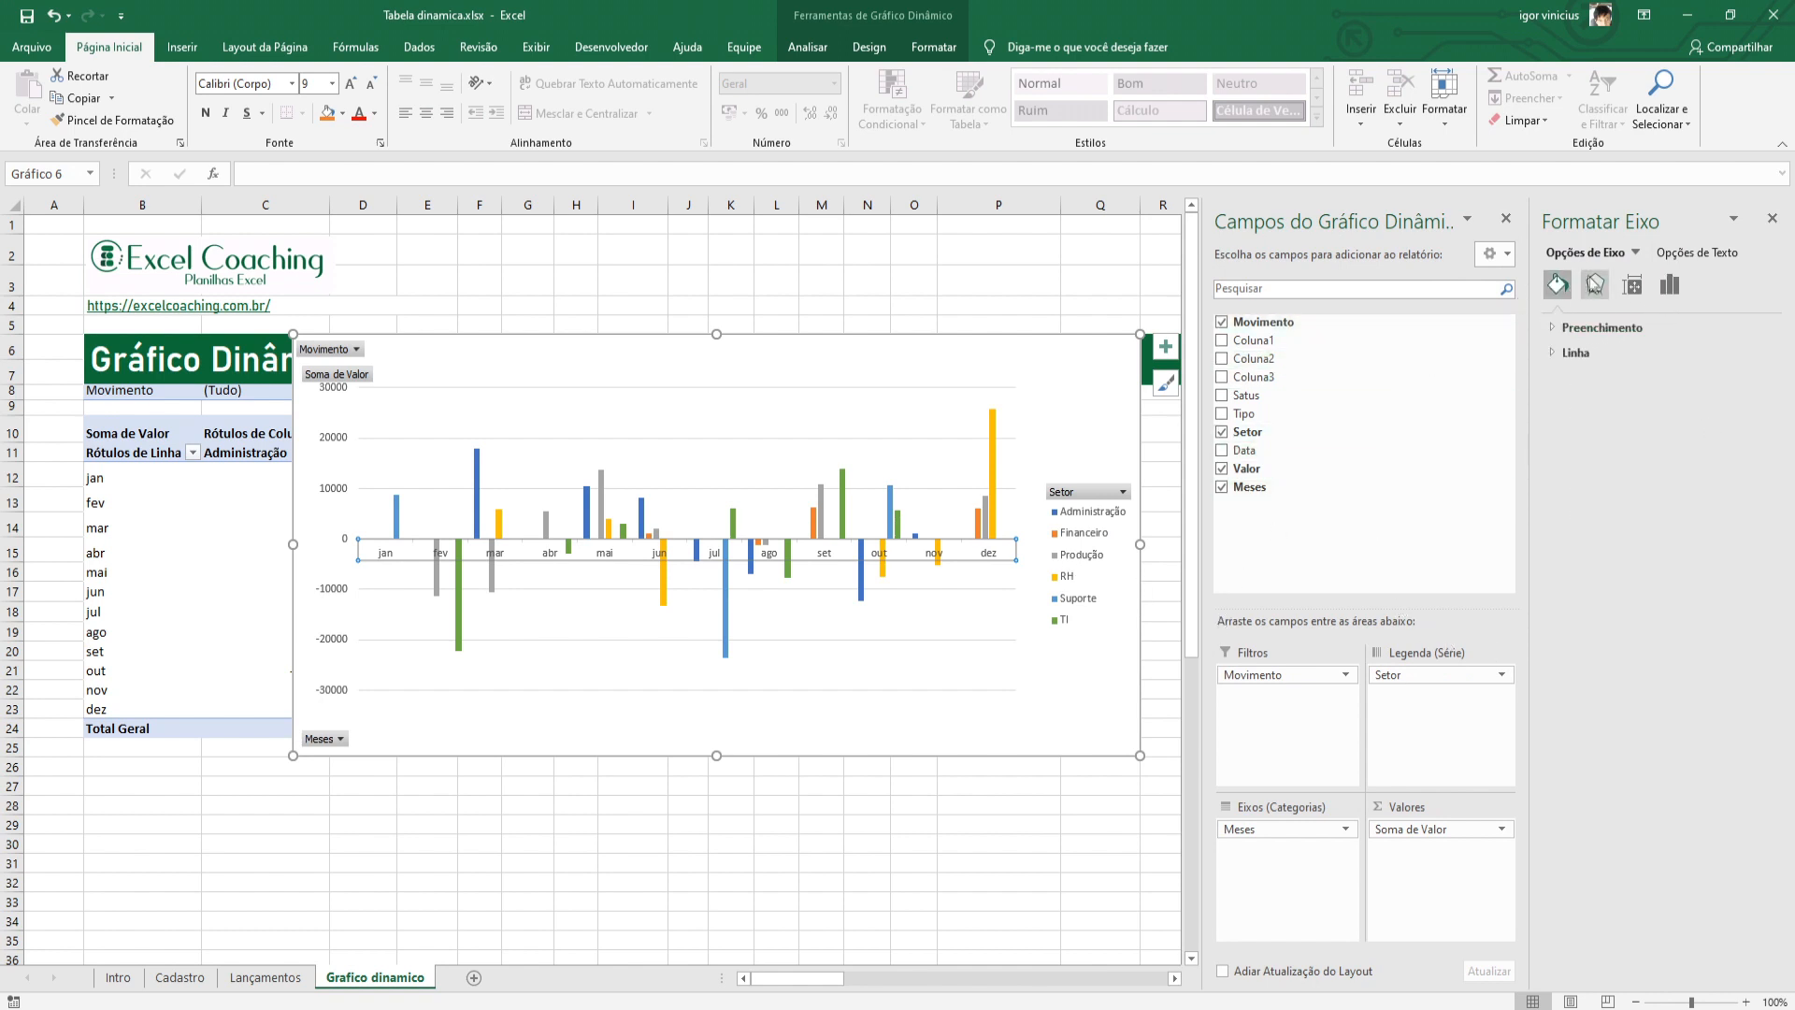
click(1595, 285)
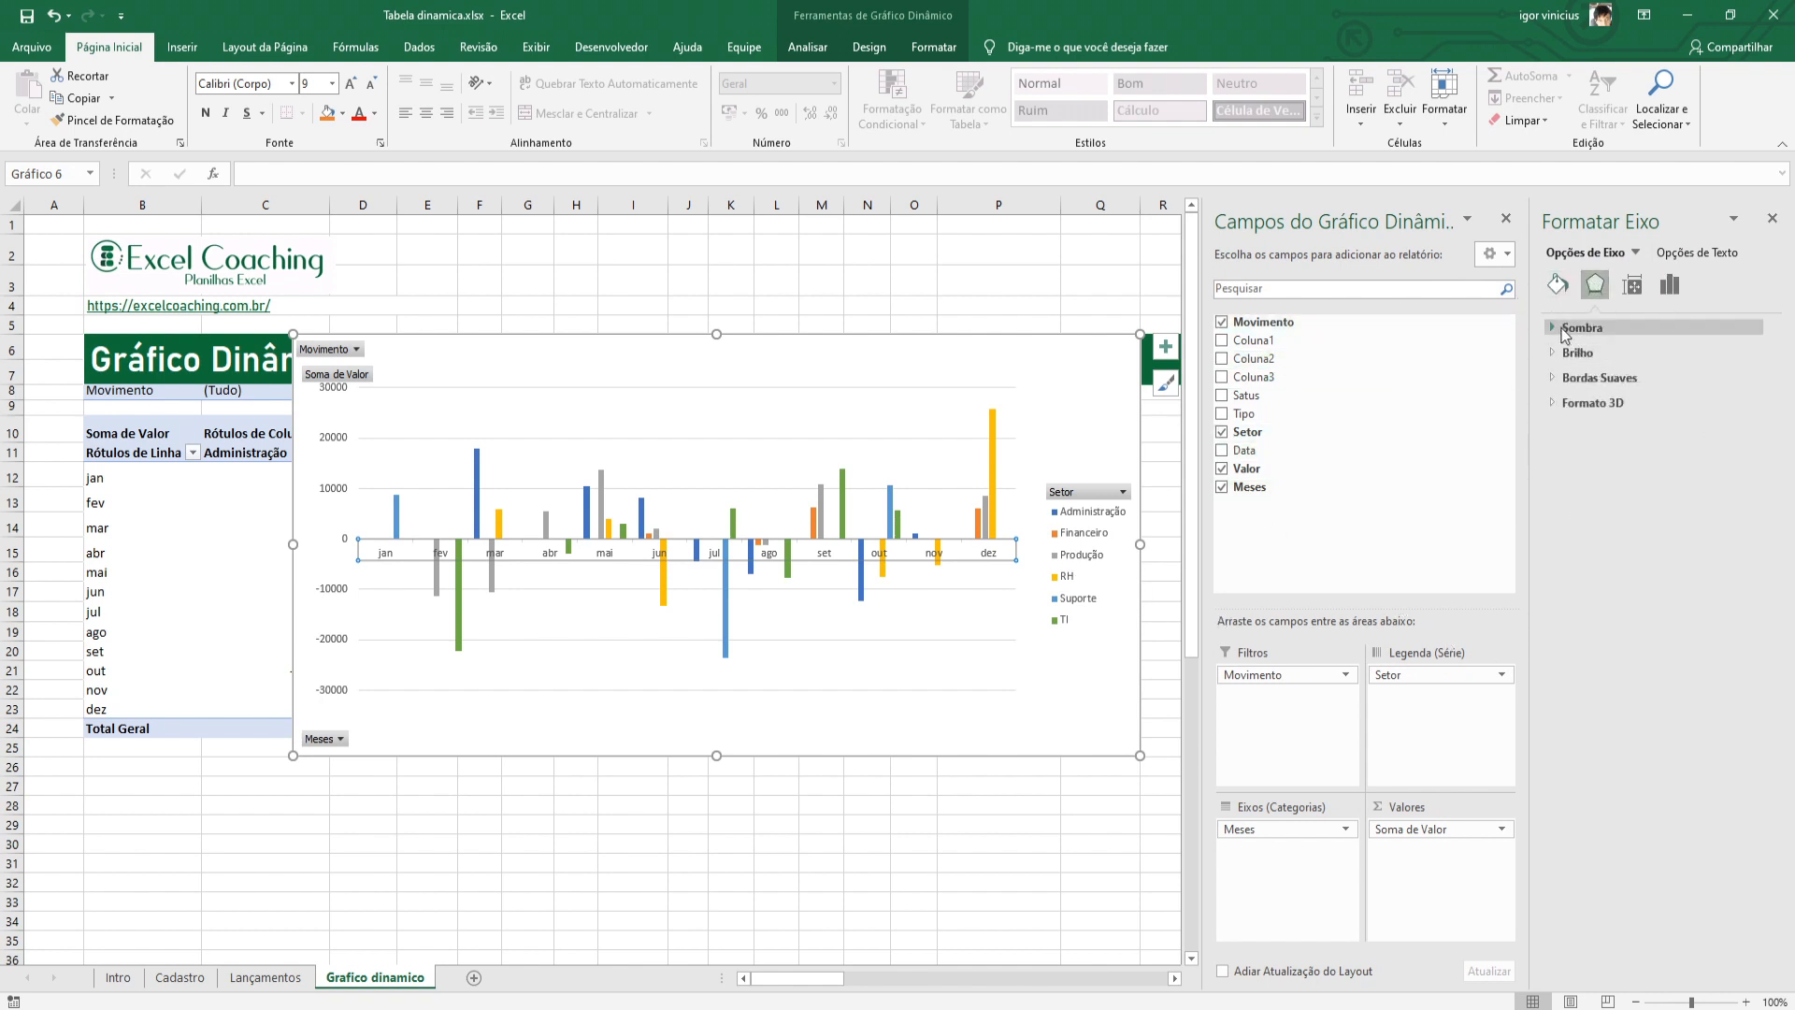
click(1633, 285)
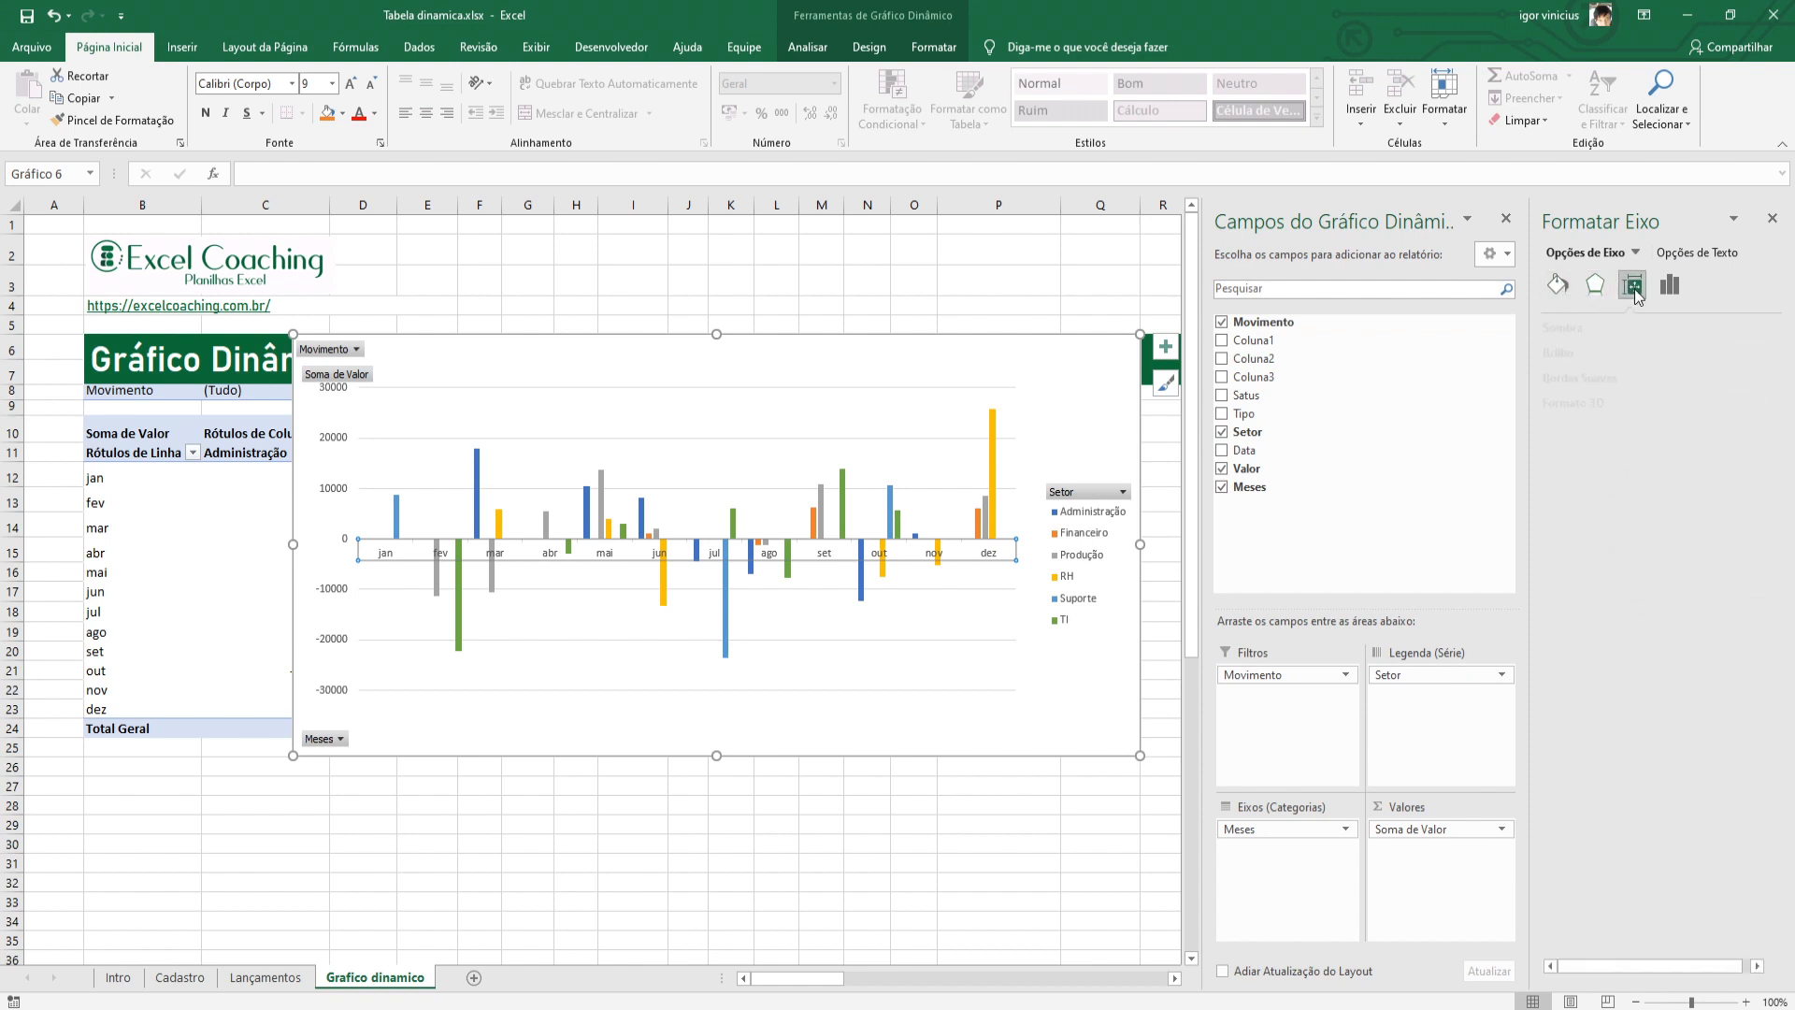
click(1670, 292)
click(1643, 293)
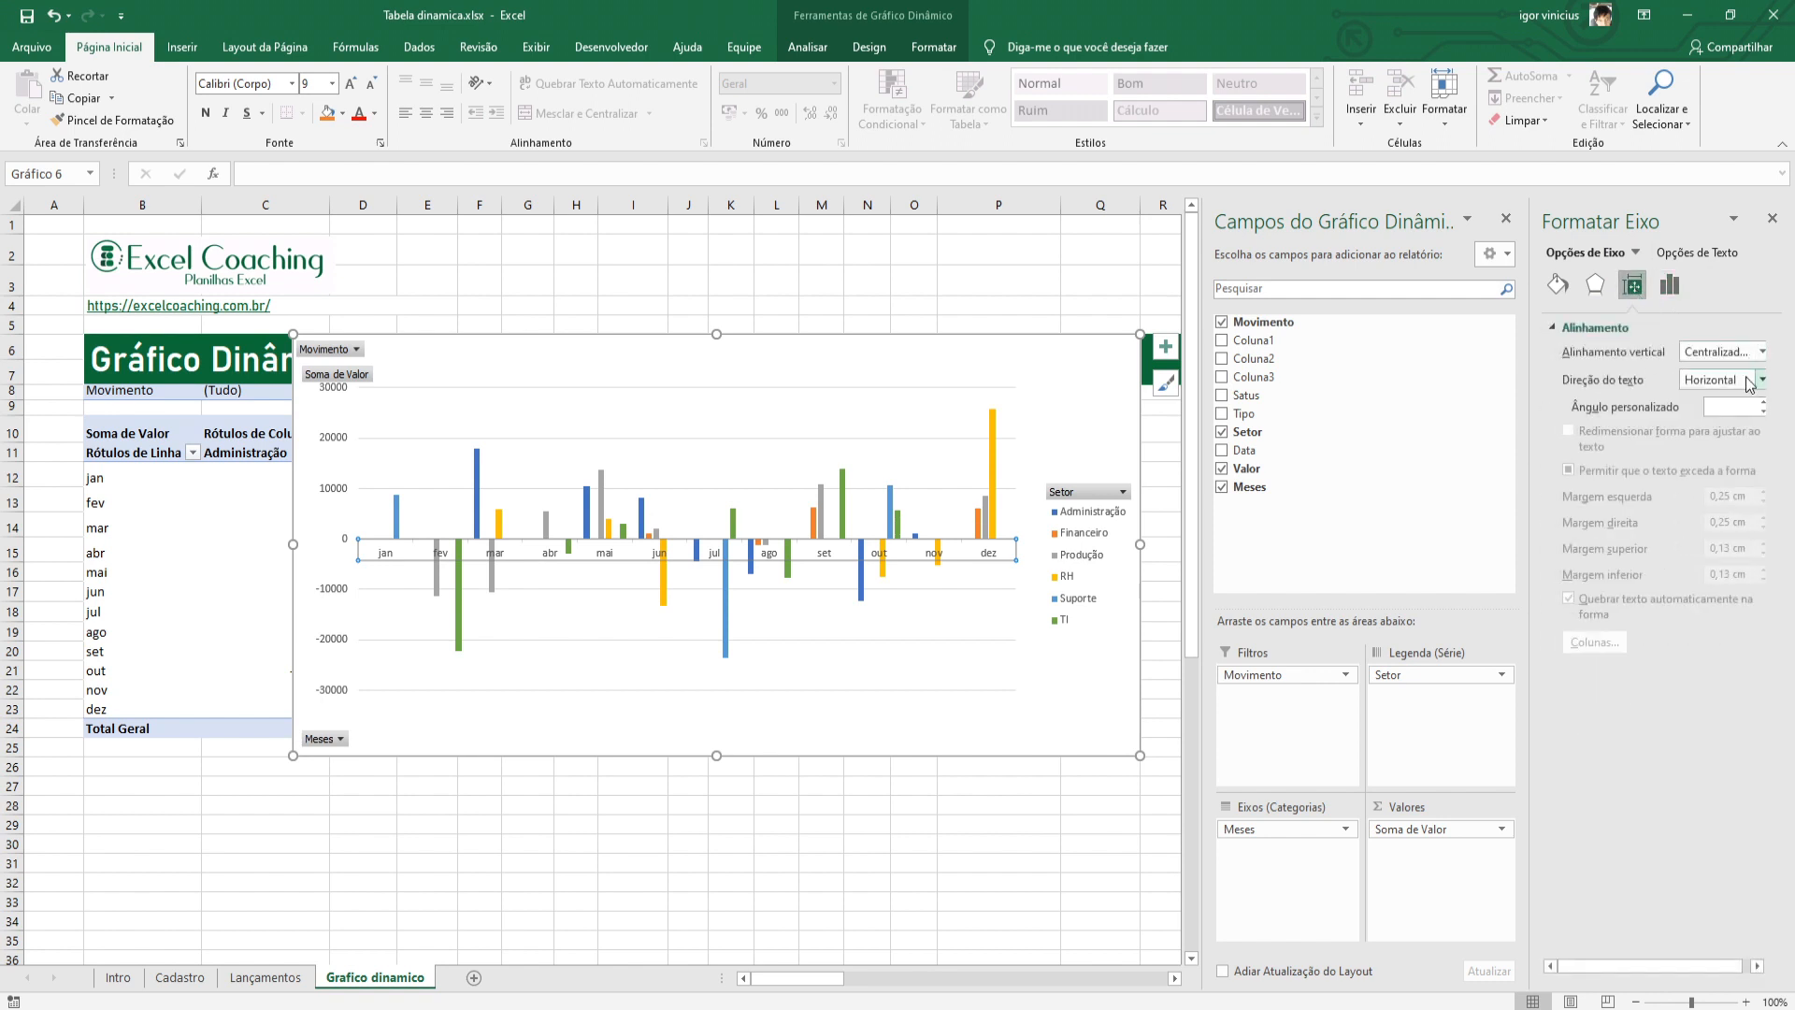
click(1746, 378)
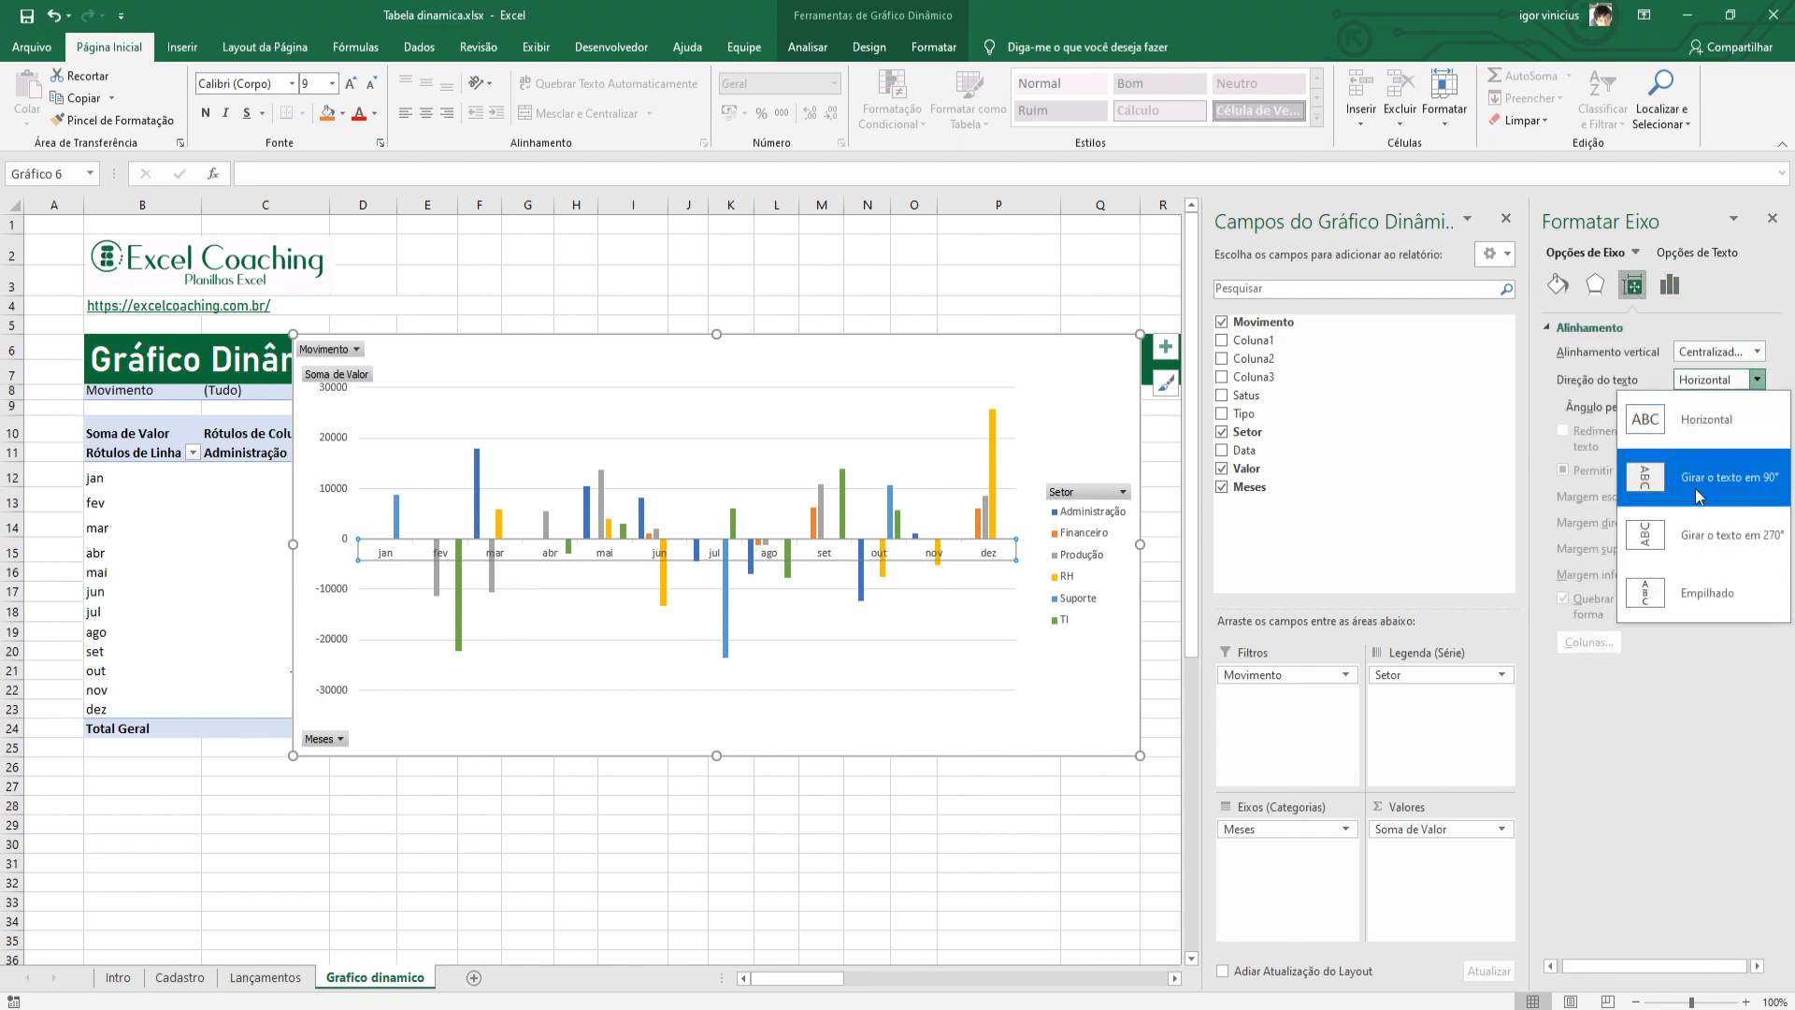
click(1729, 535)
click(1772, 218)
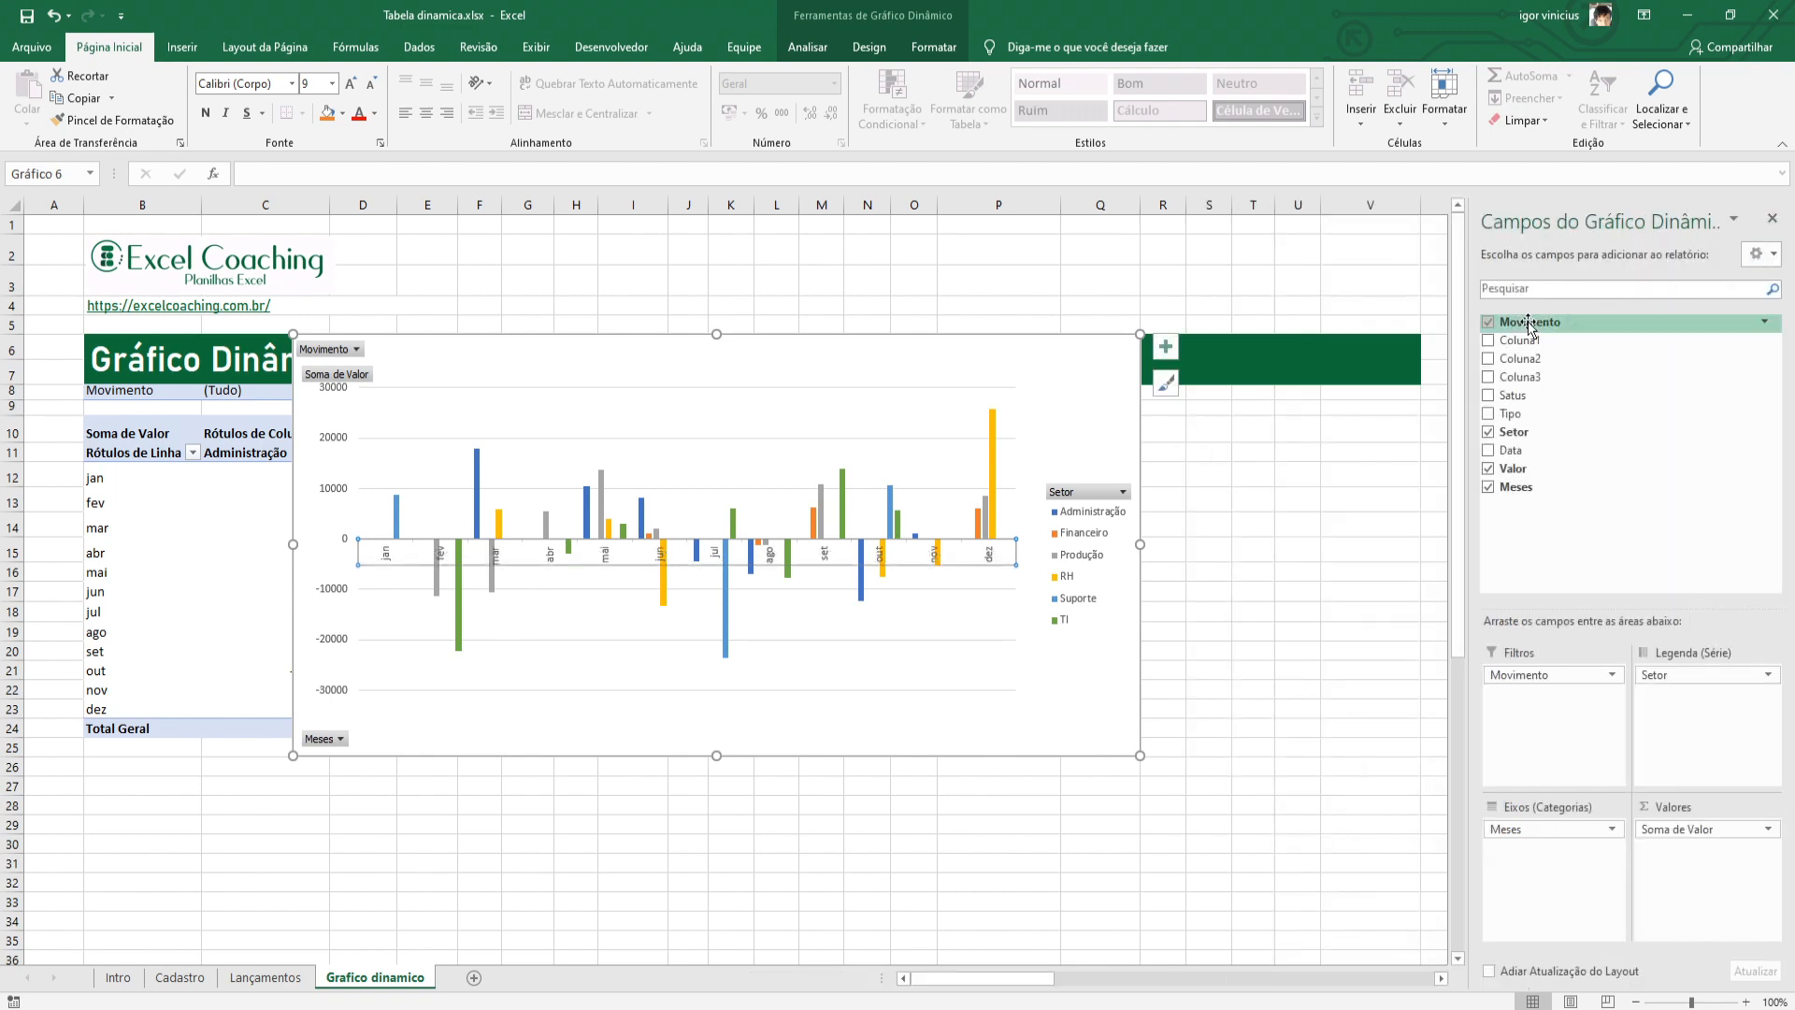
Step: Add axis titles, a chart title, data labels and a data table to the chart
click(1165, 347)
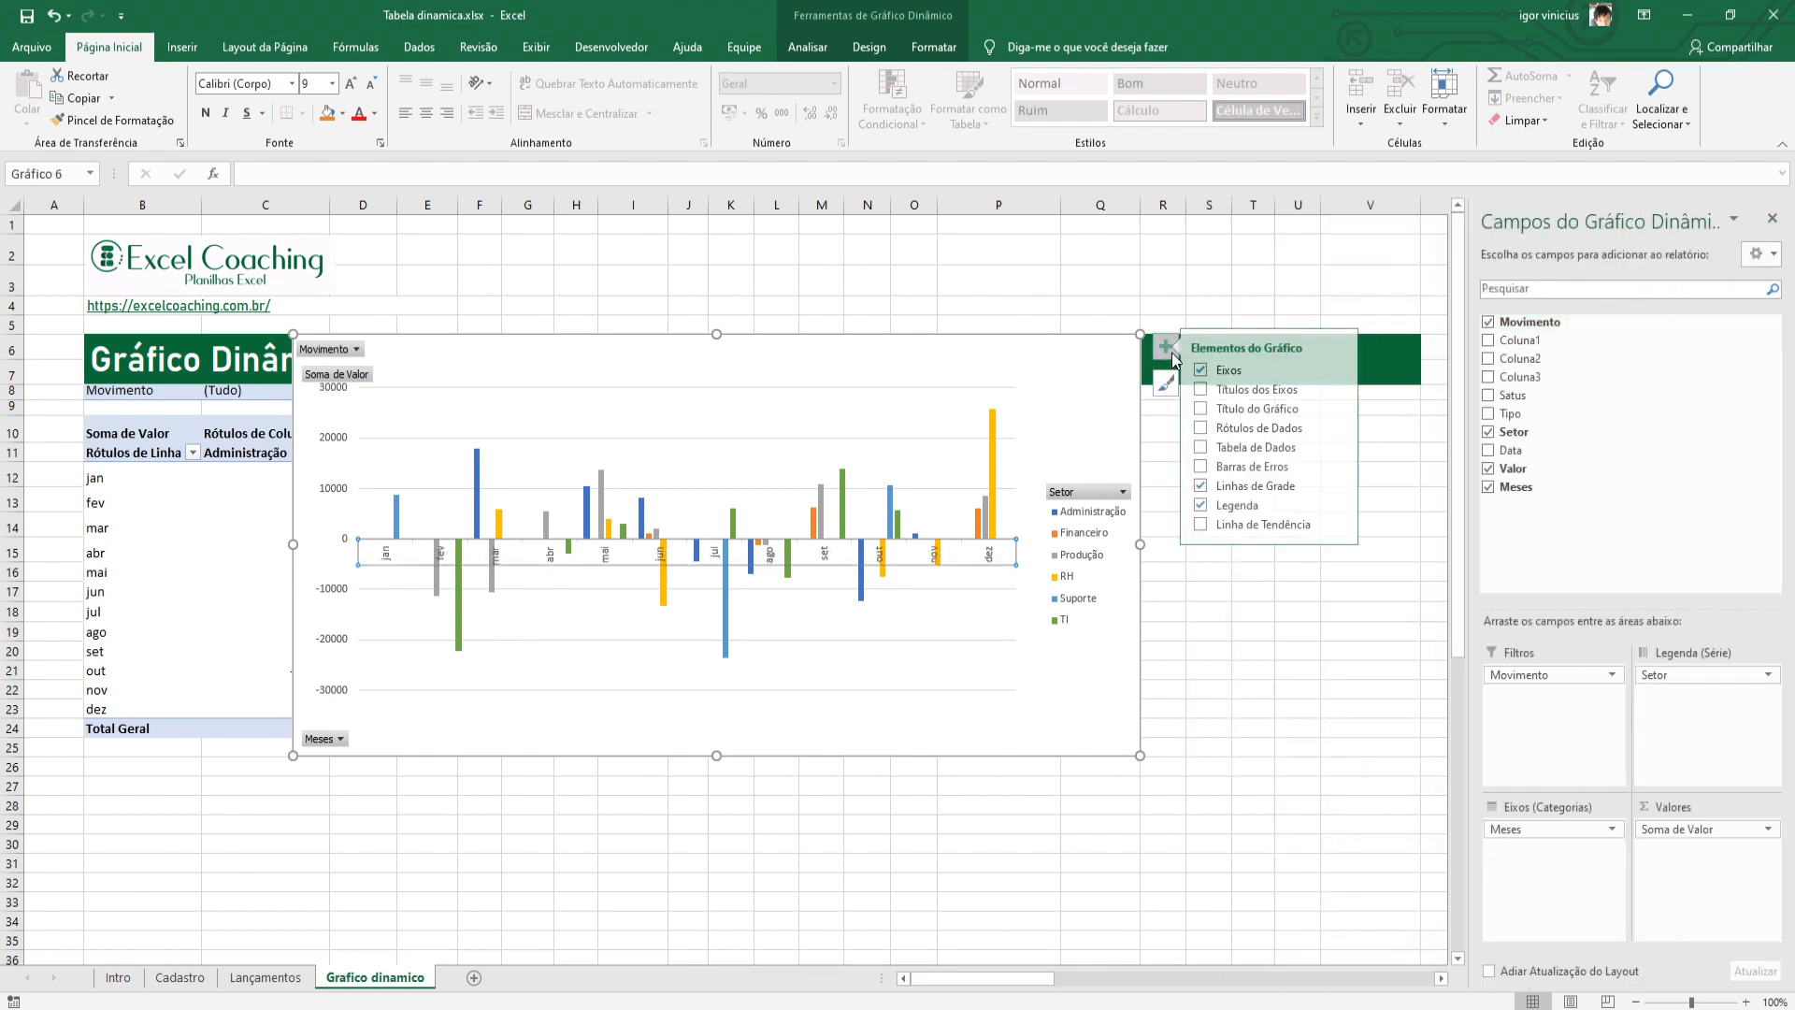
click(1217, 390)
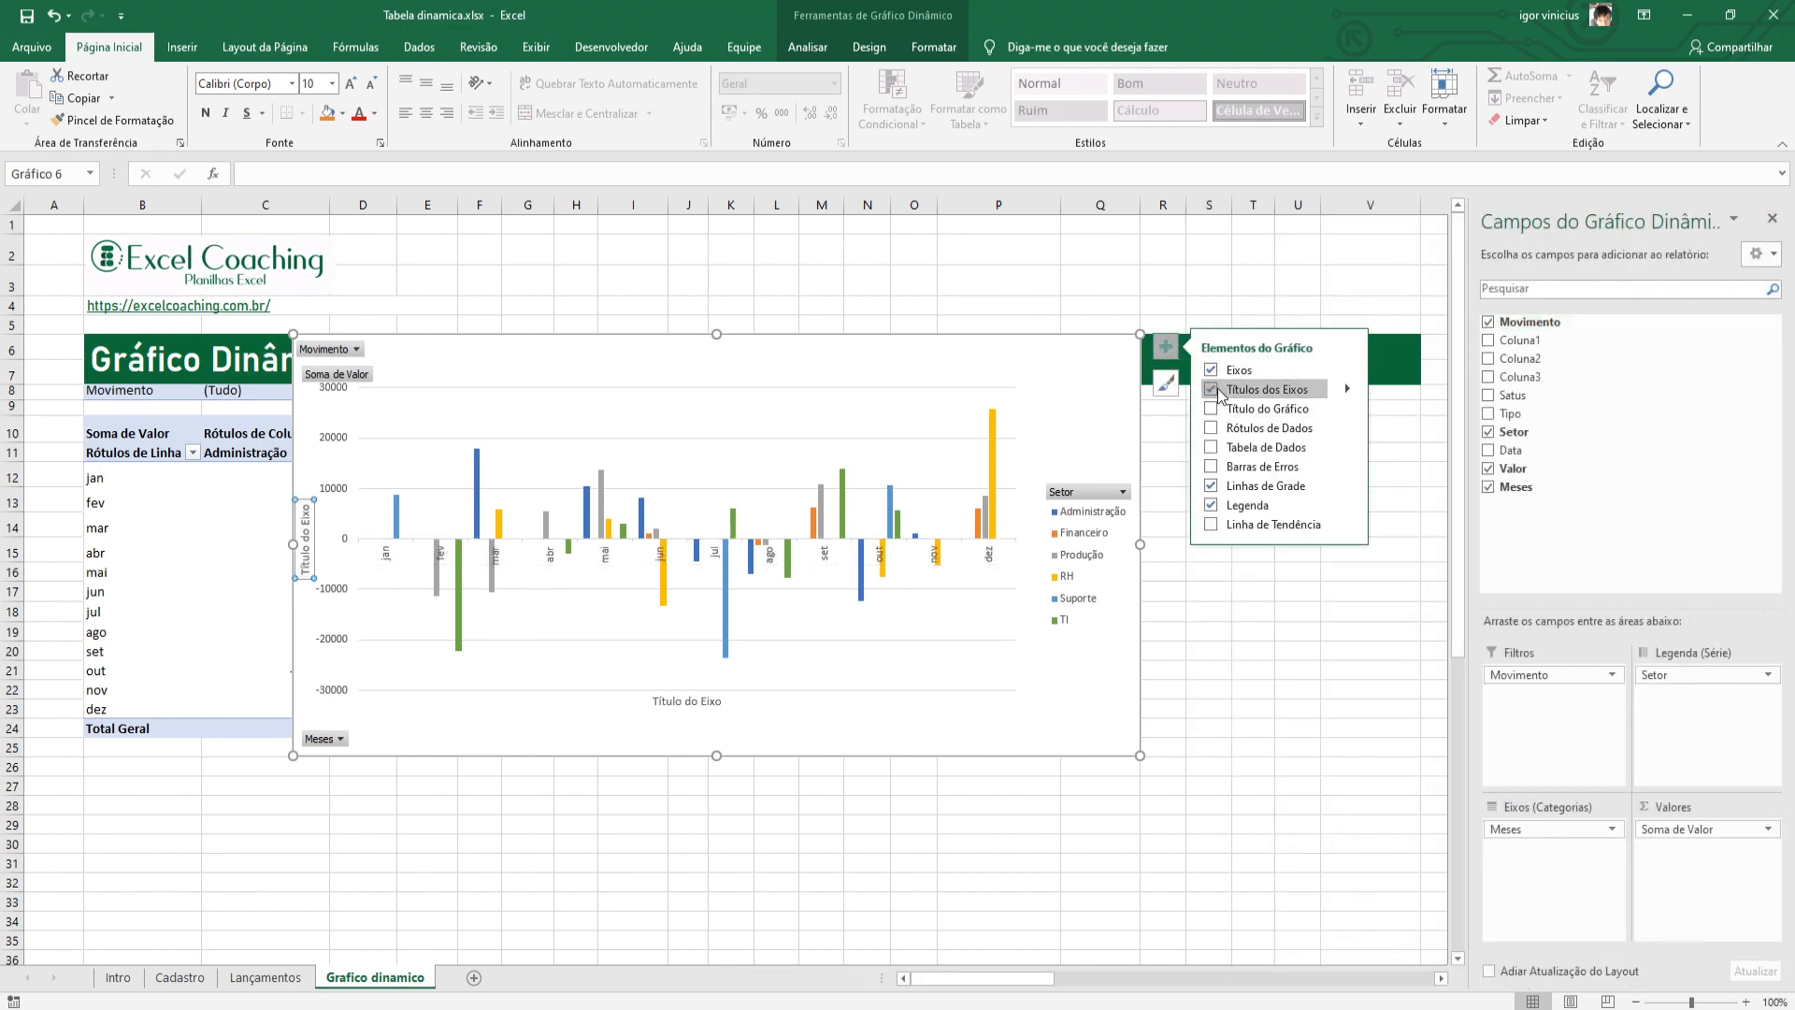
click(1212, 408)
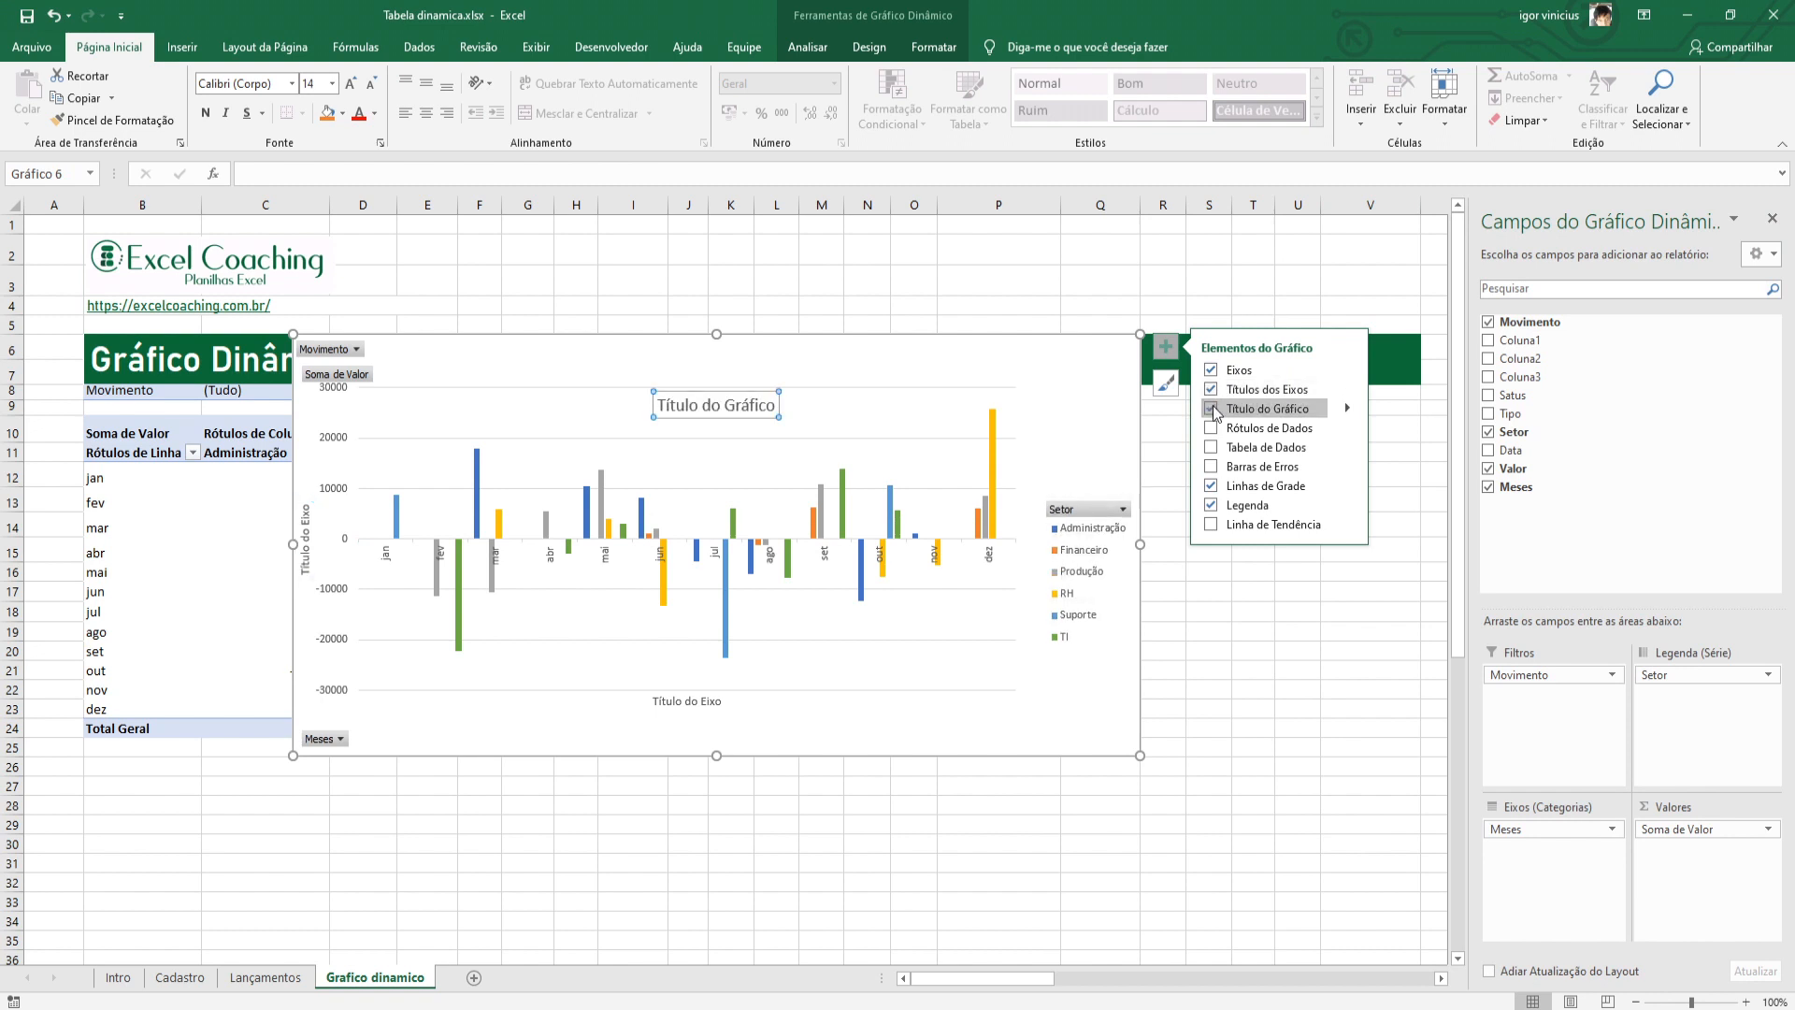
click(1213, 430)
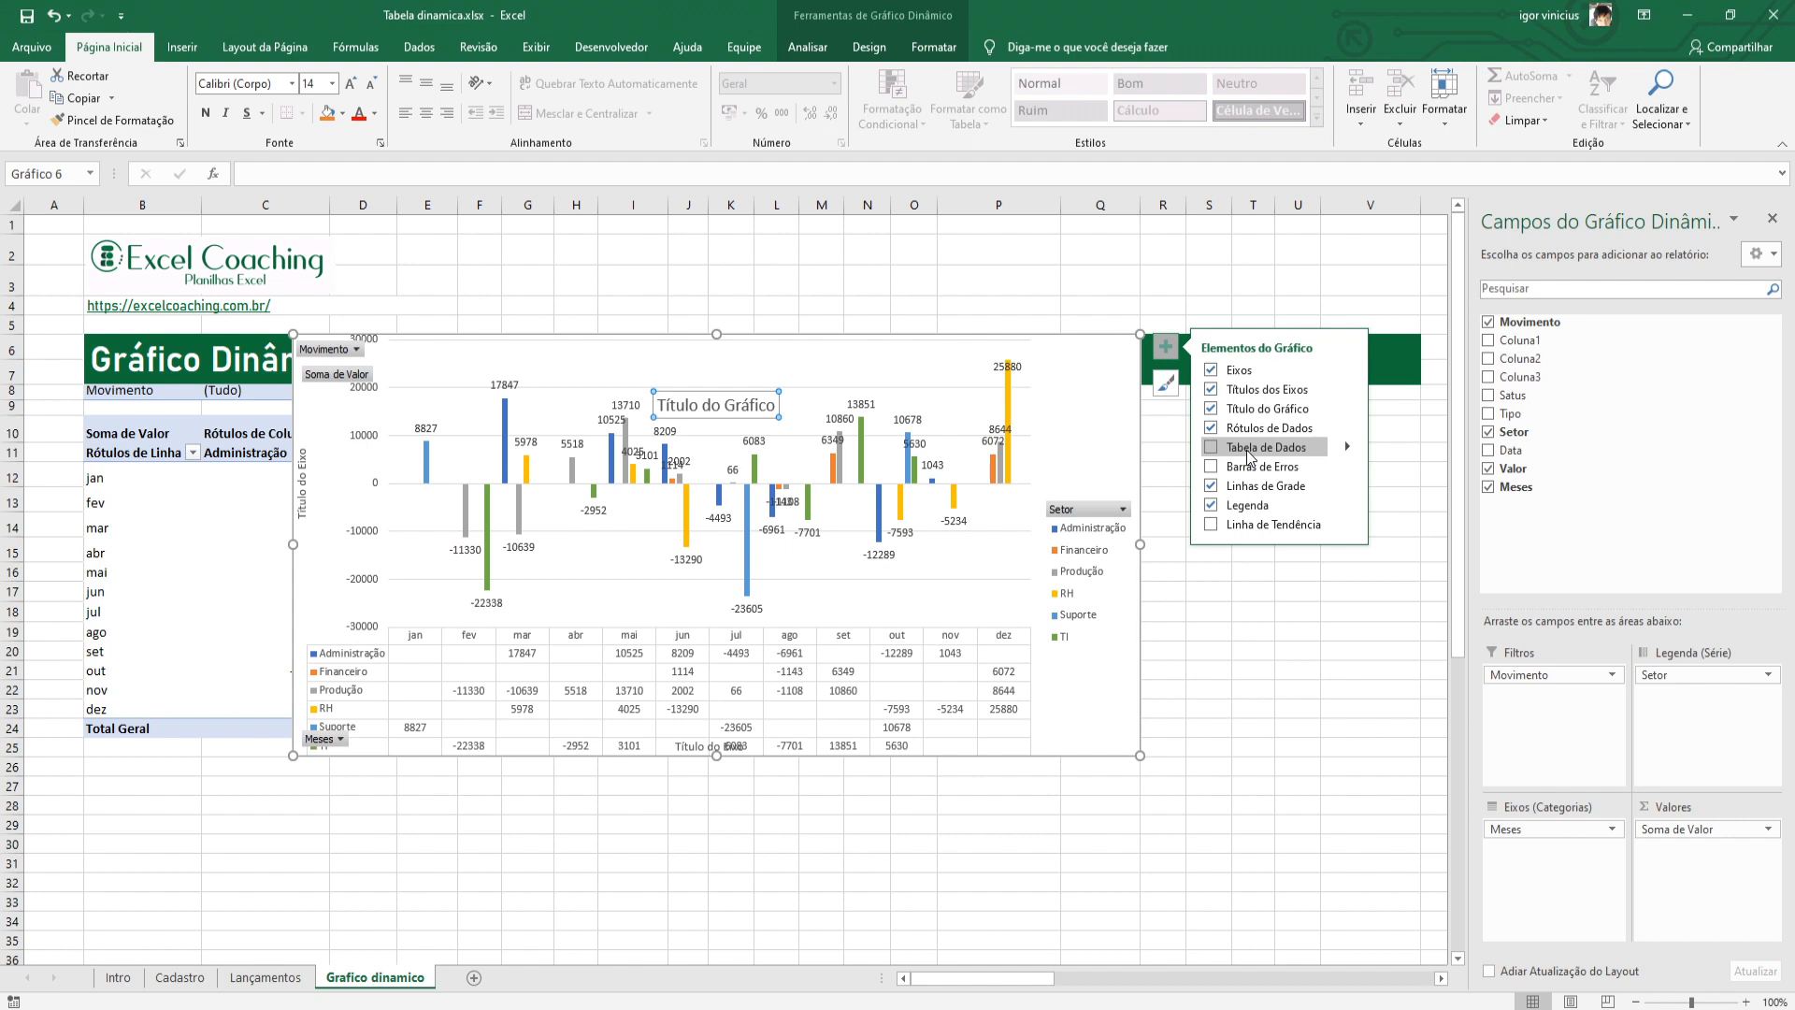
click(1250, 457)
Step: Enlarge the chart and reposition it to span about rows 3 to 29 and columns D to R
drag(1094, 352, 1382, 310)
drag(1006, 718, 1006, 840)
drag(836, 325, 924, 251)
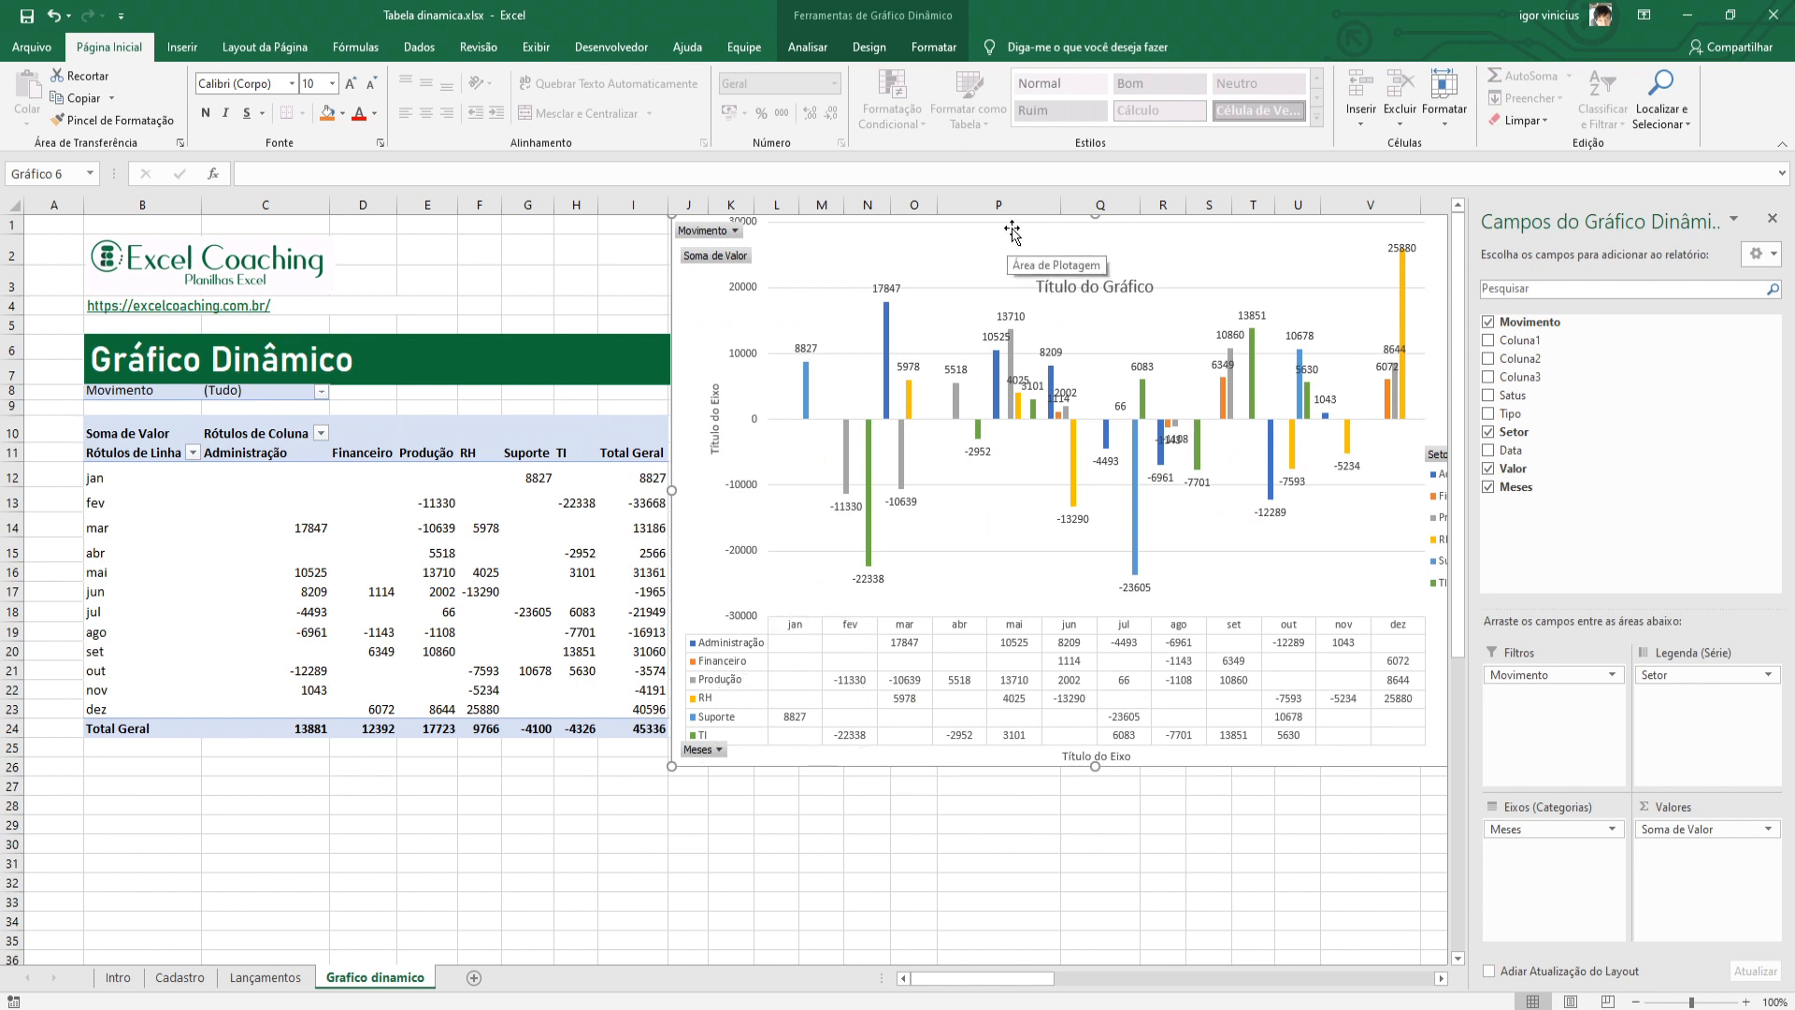
drag(689, 372, 353, 430)
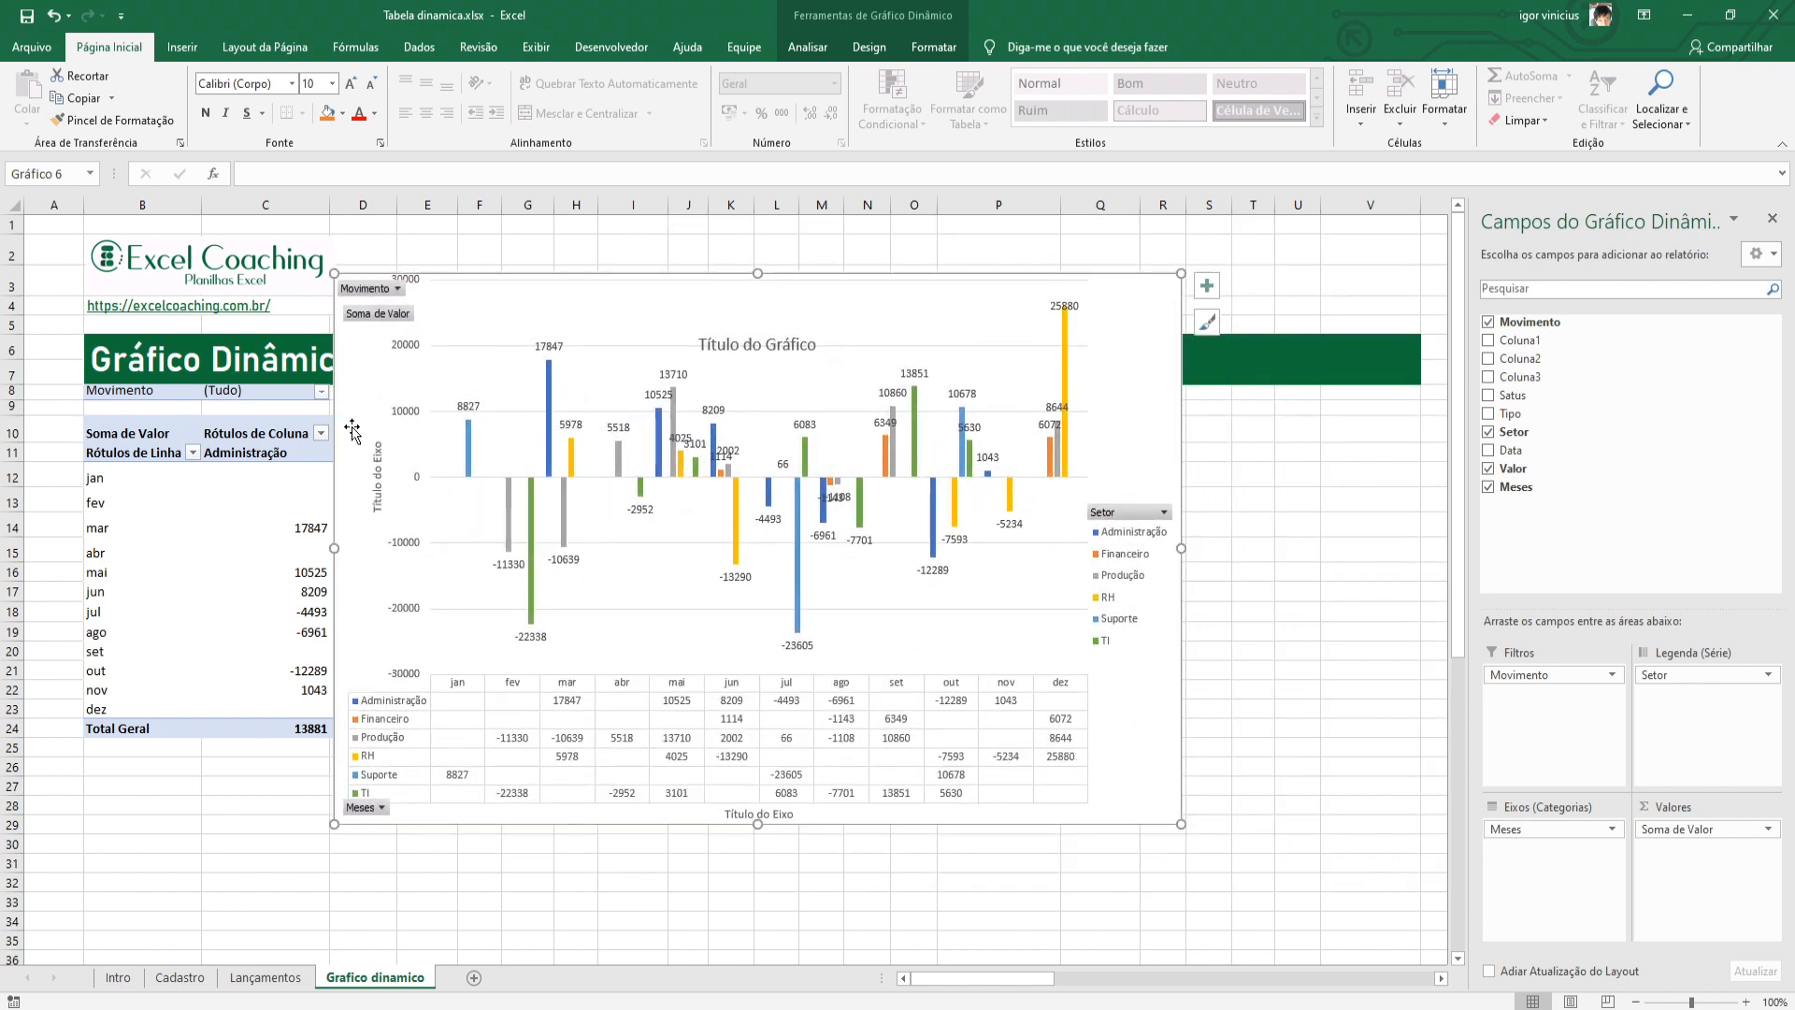
Step: Remove the title, data labels, data table, gridlines and legend from the chart
click(1206, 285)
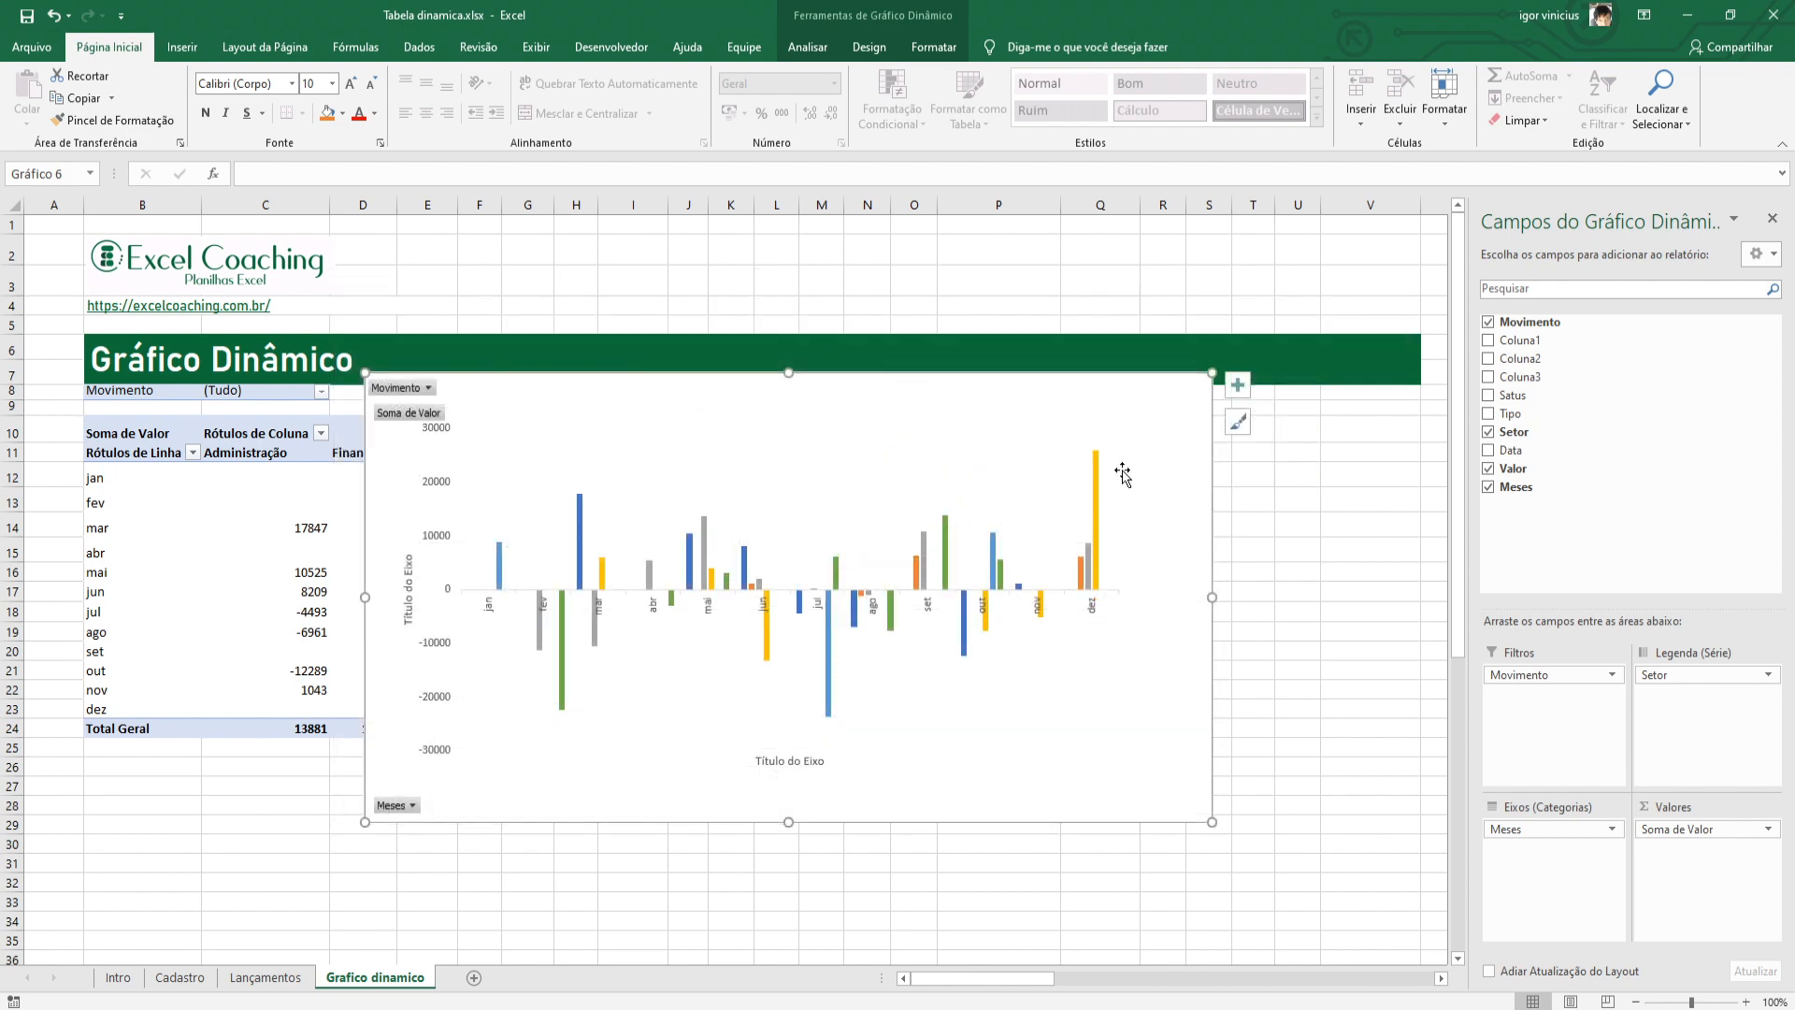
Step: Preview the available chart styles and color palettes on the chart
click(1243, 429)
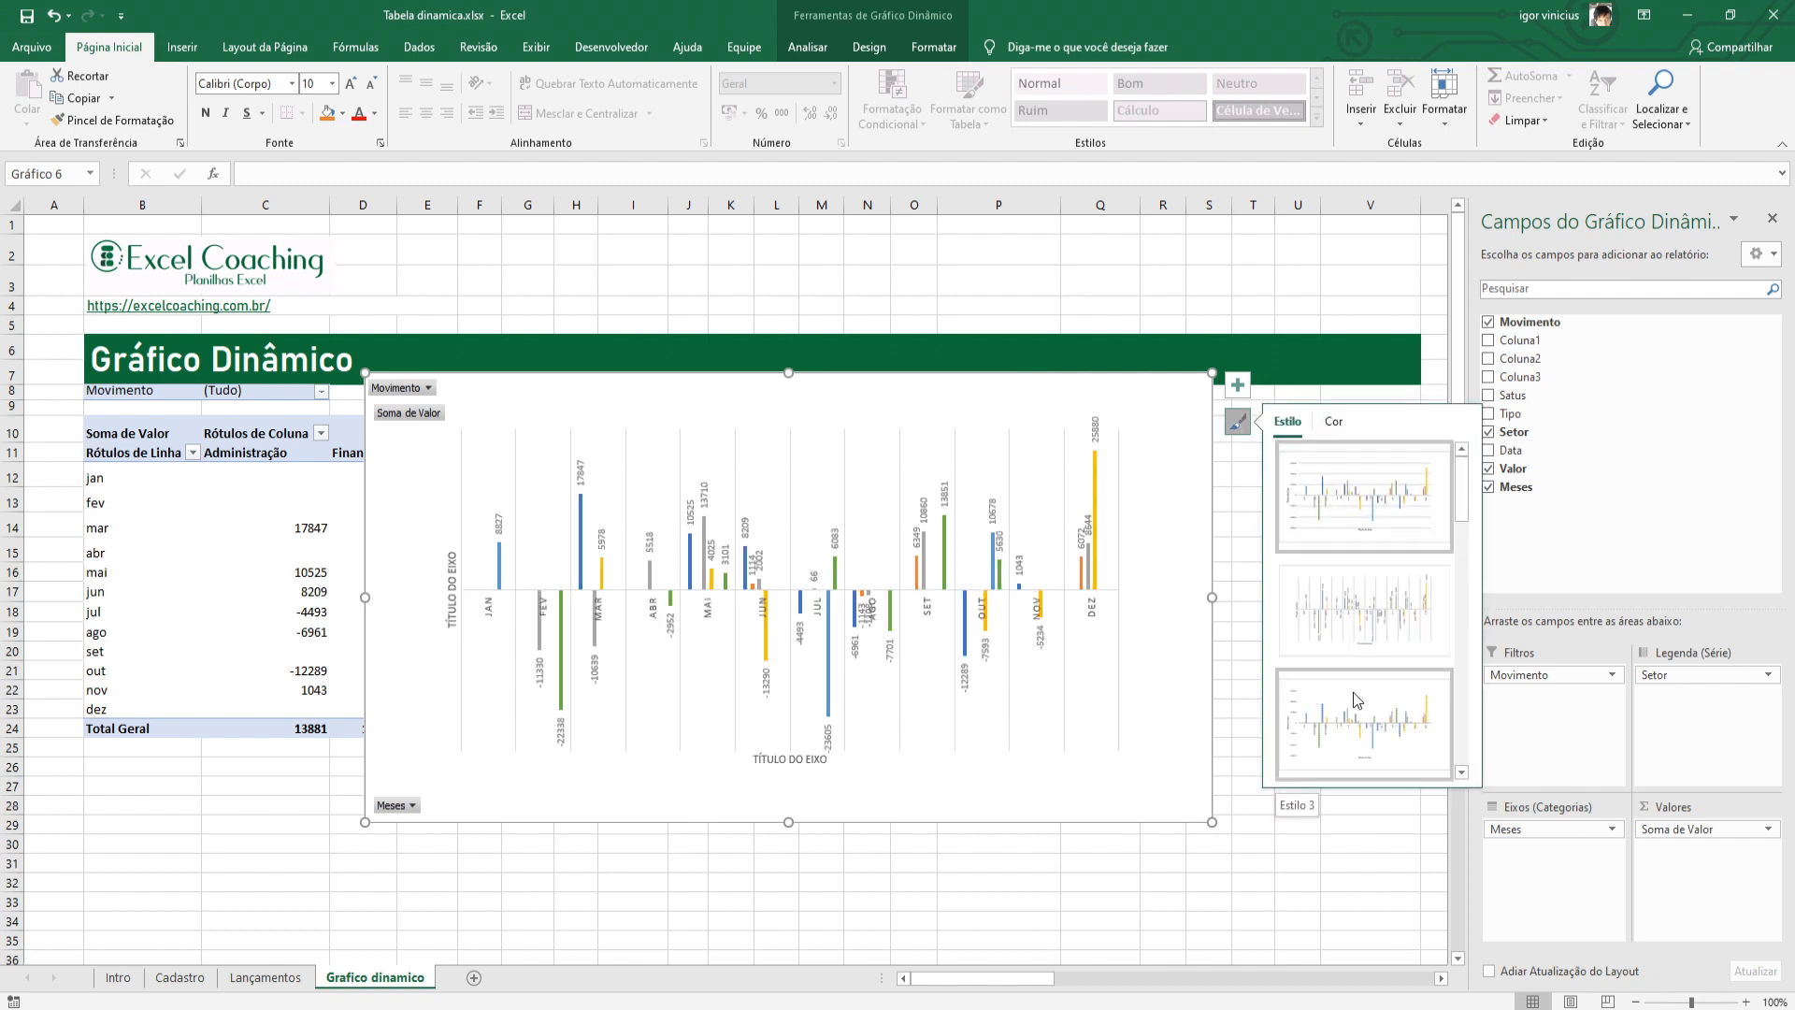
scroll(1358, 700, down, 3)
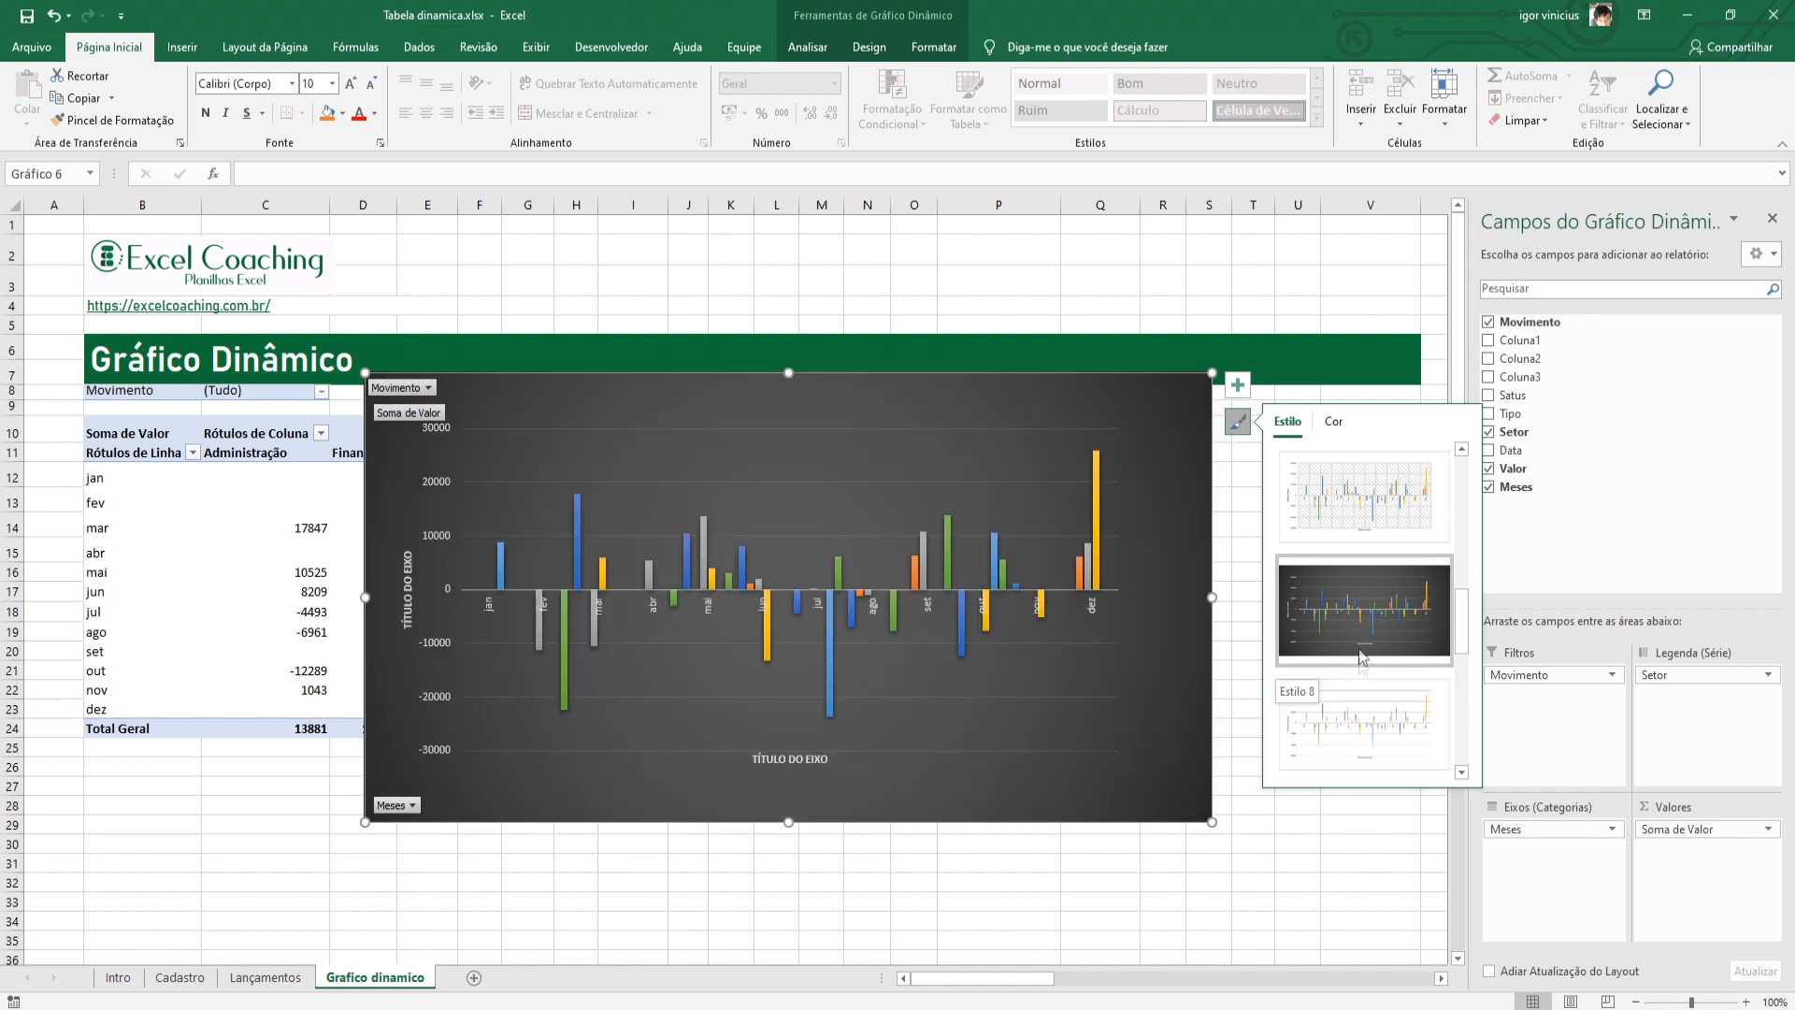
scroll(1358, 694, down, 1)
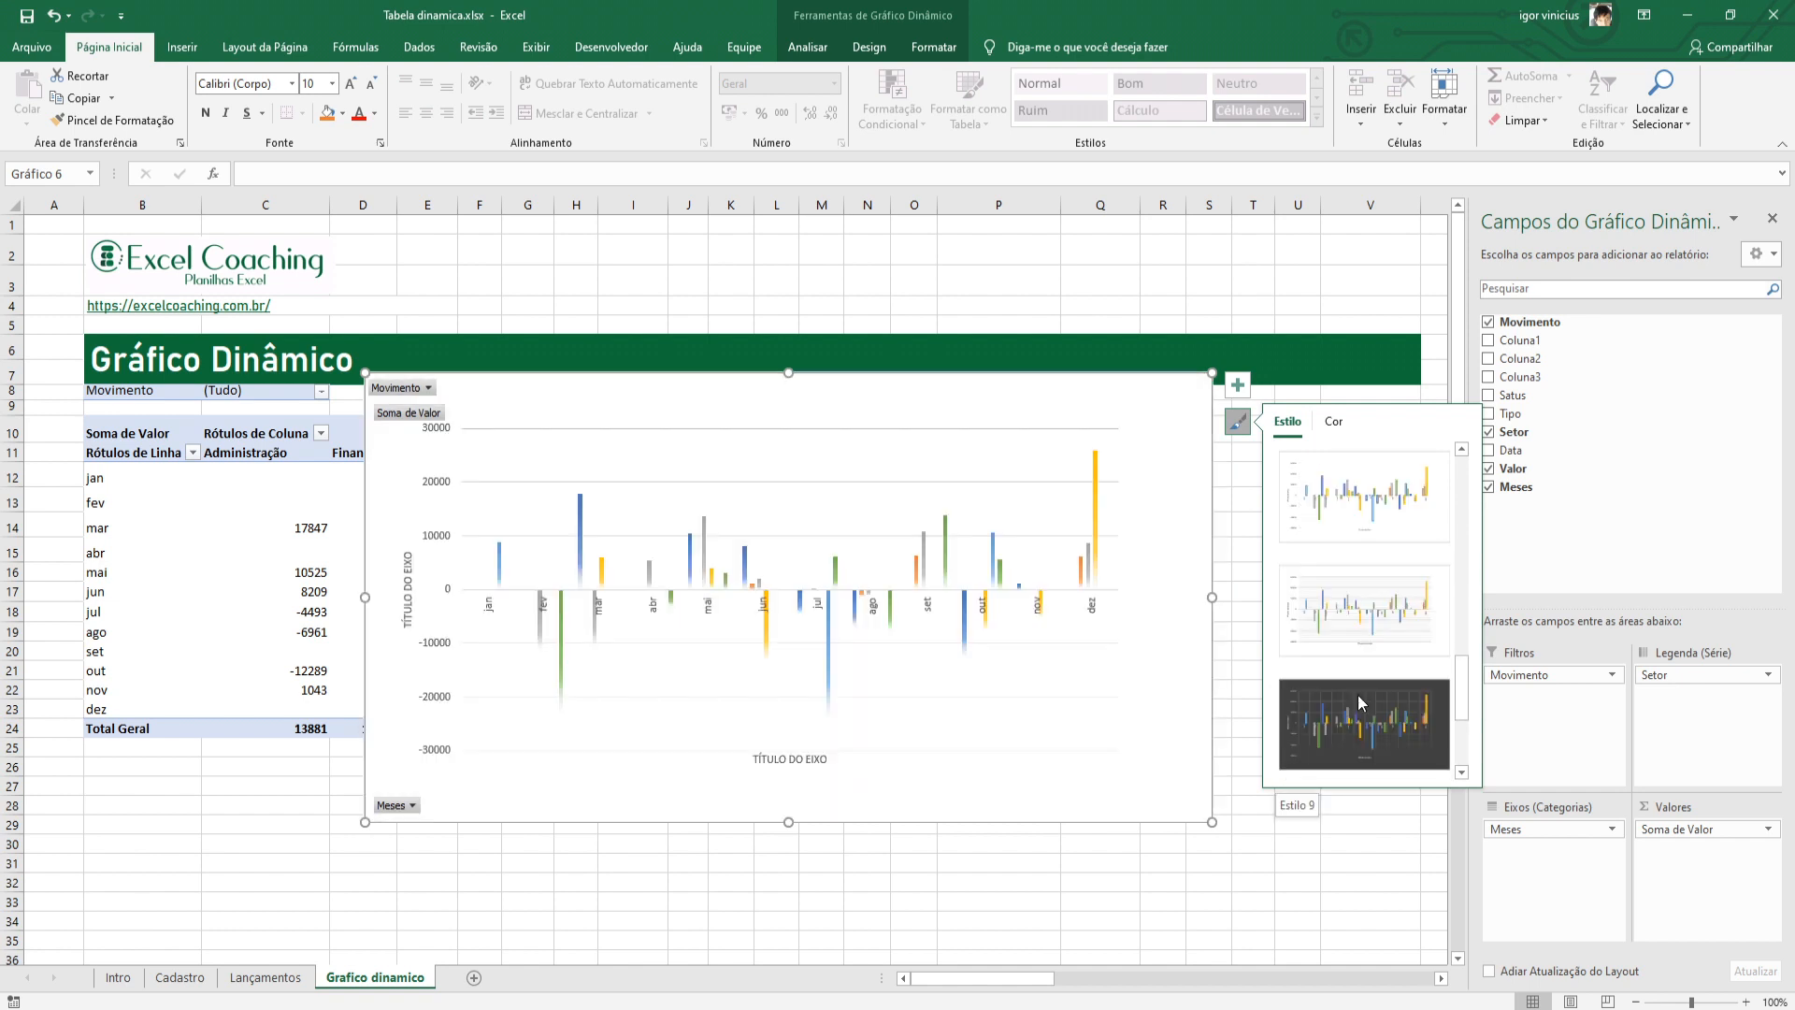
scroll(1360, 716, down, 1)
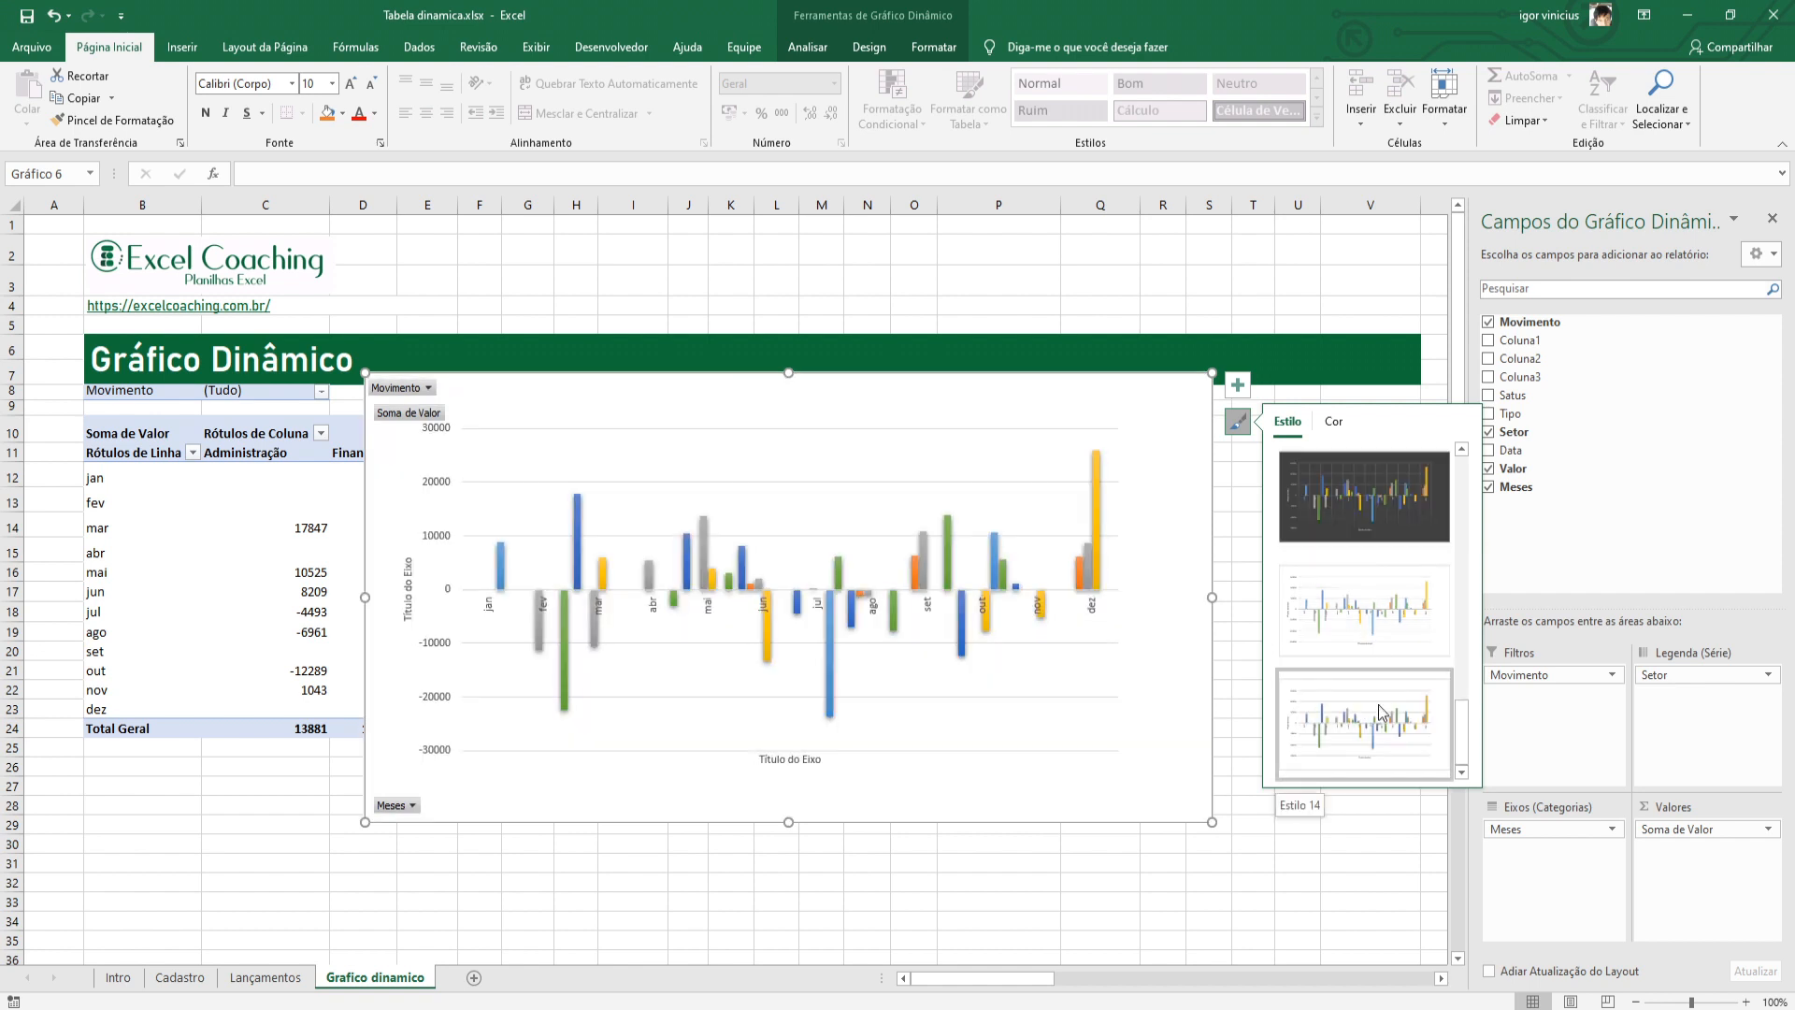
scroll(1380, 710, up, 4)
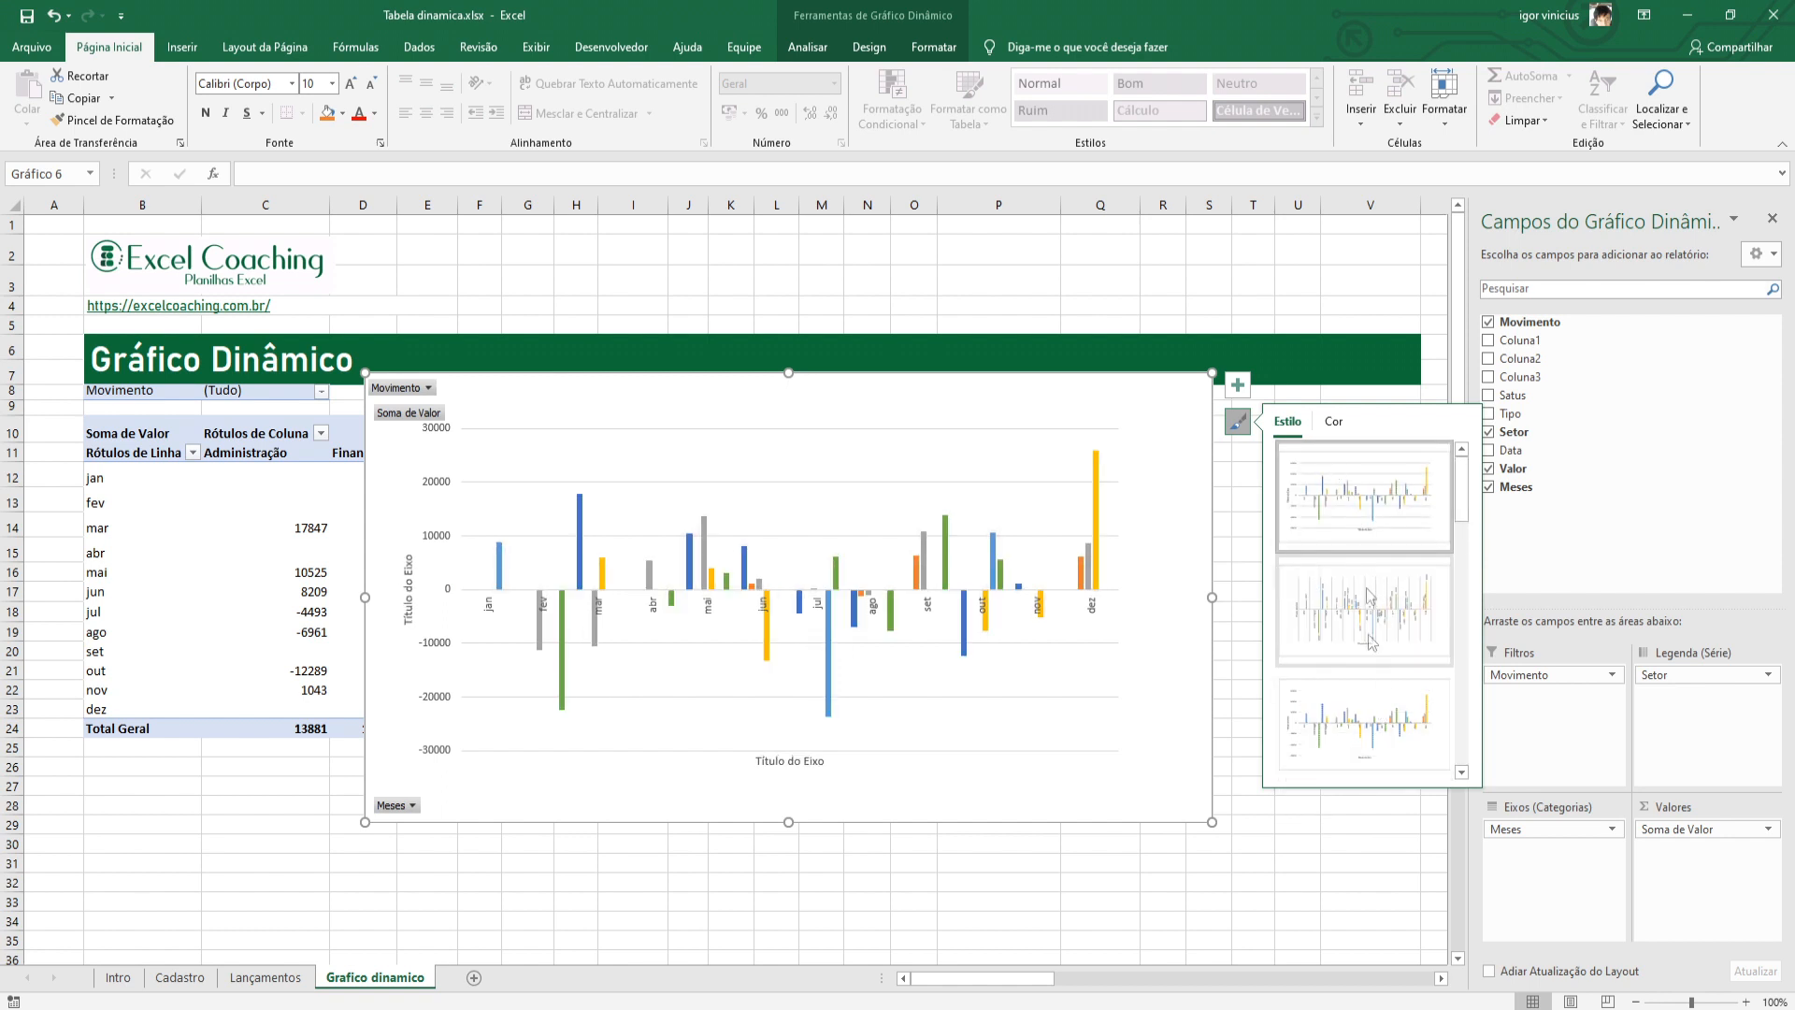
click(1334, 423)
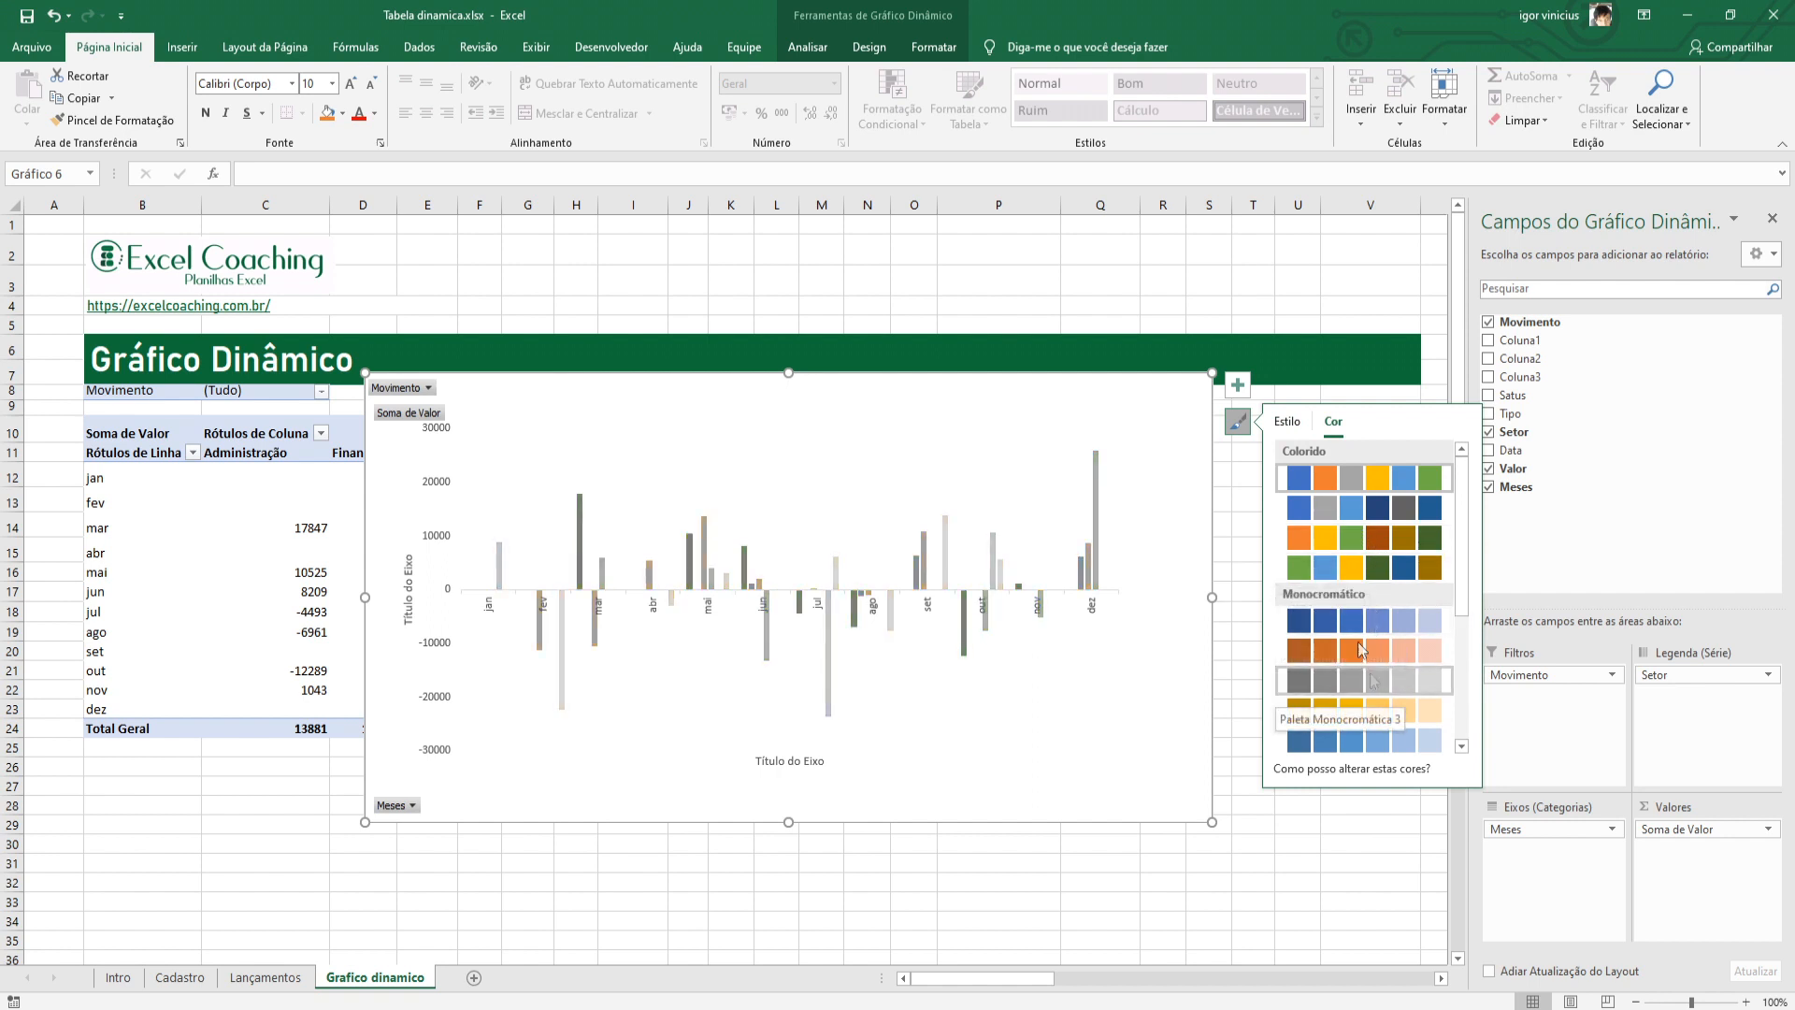
Step: Show the chart's legend again and look over the chart color palettes
click(1240, 392)
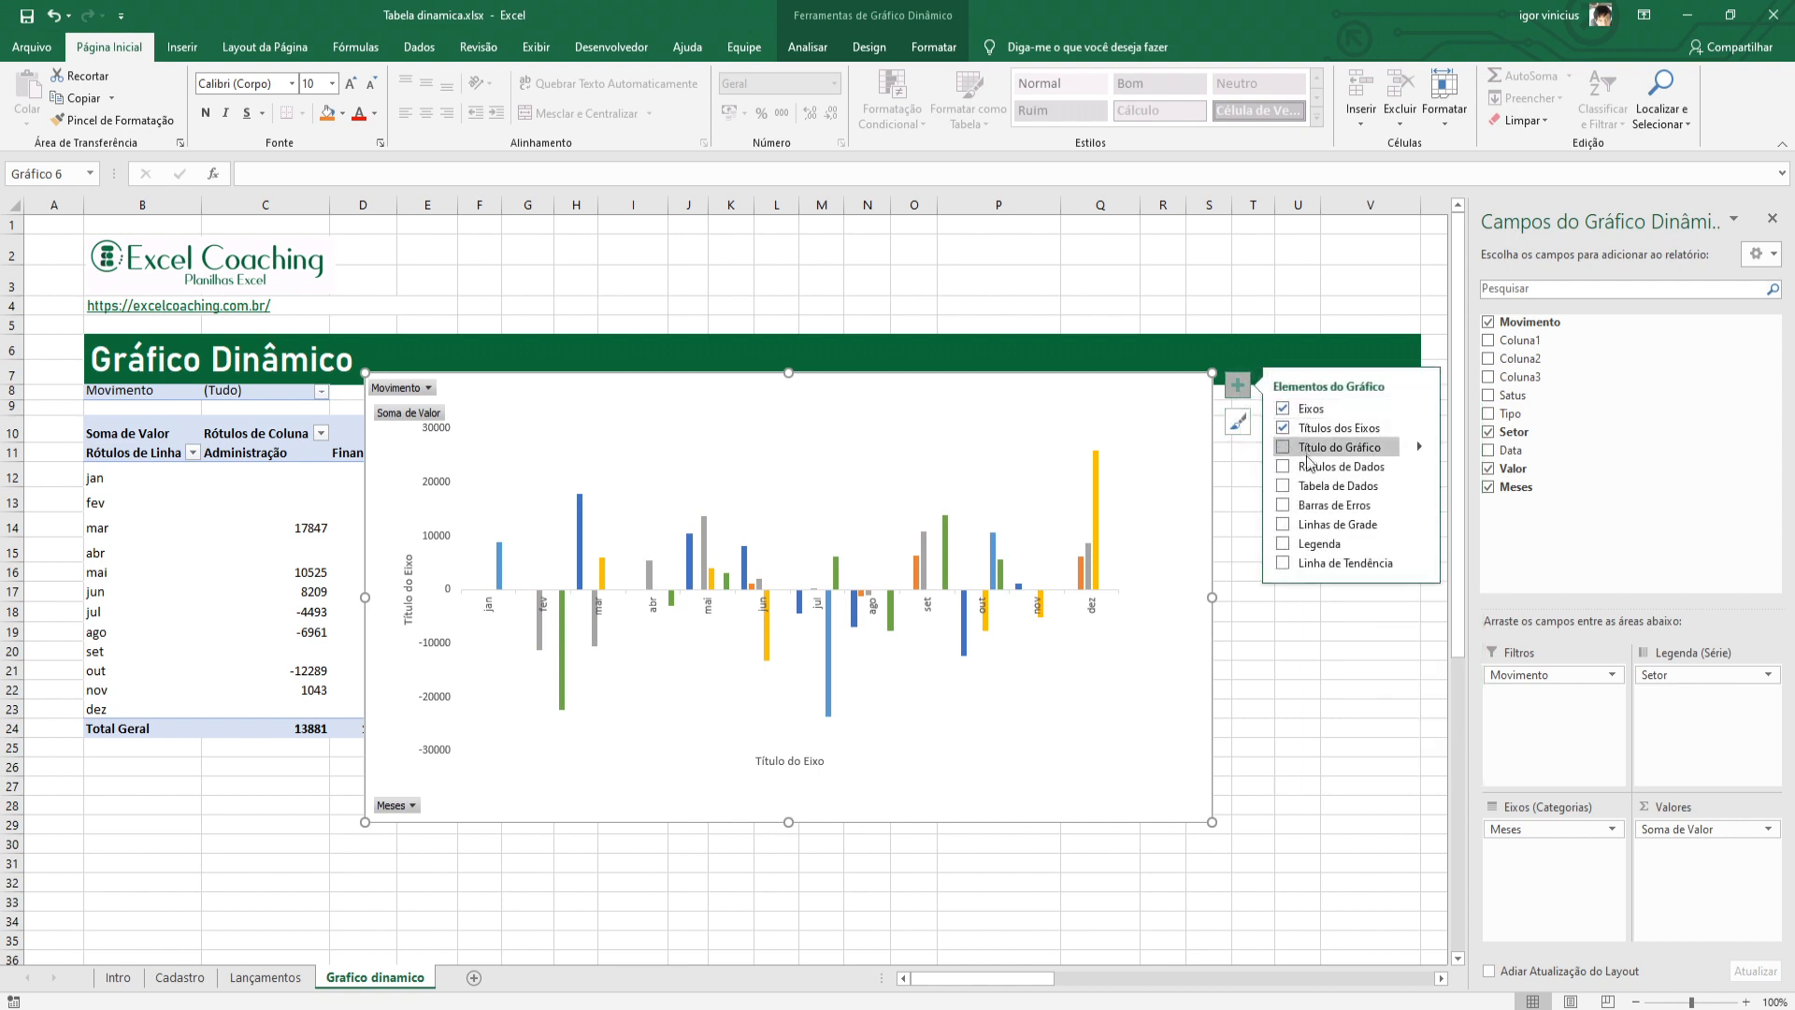
click(1284, 543)
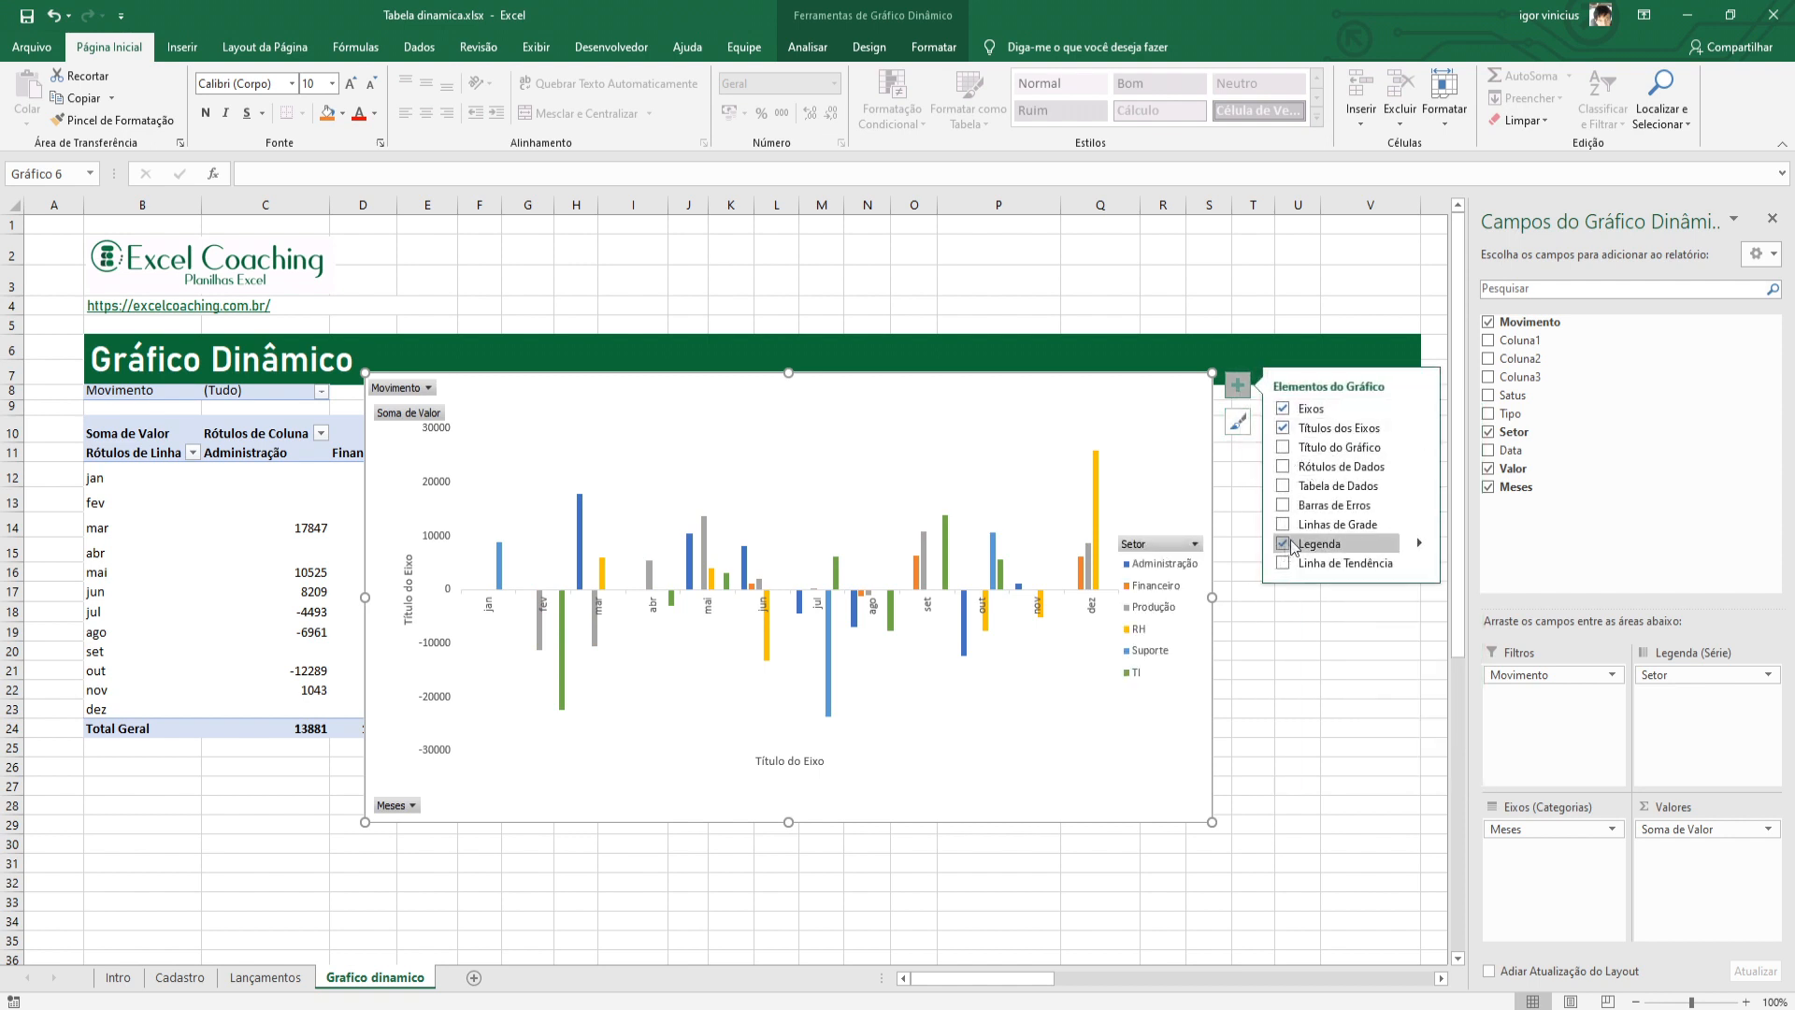
click(1240, 422)
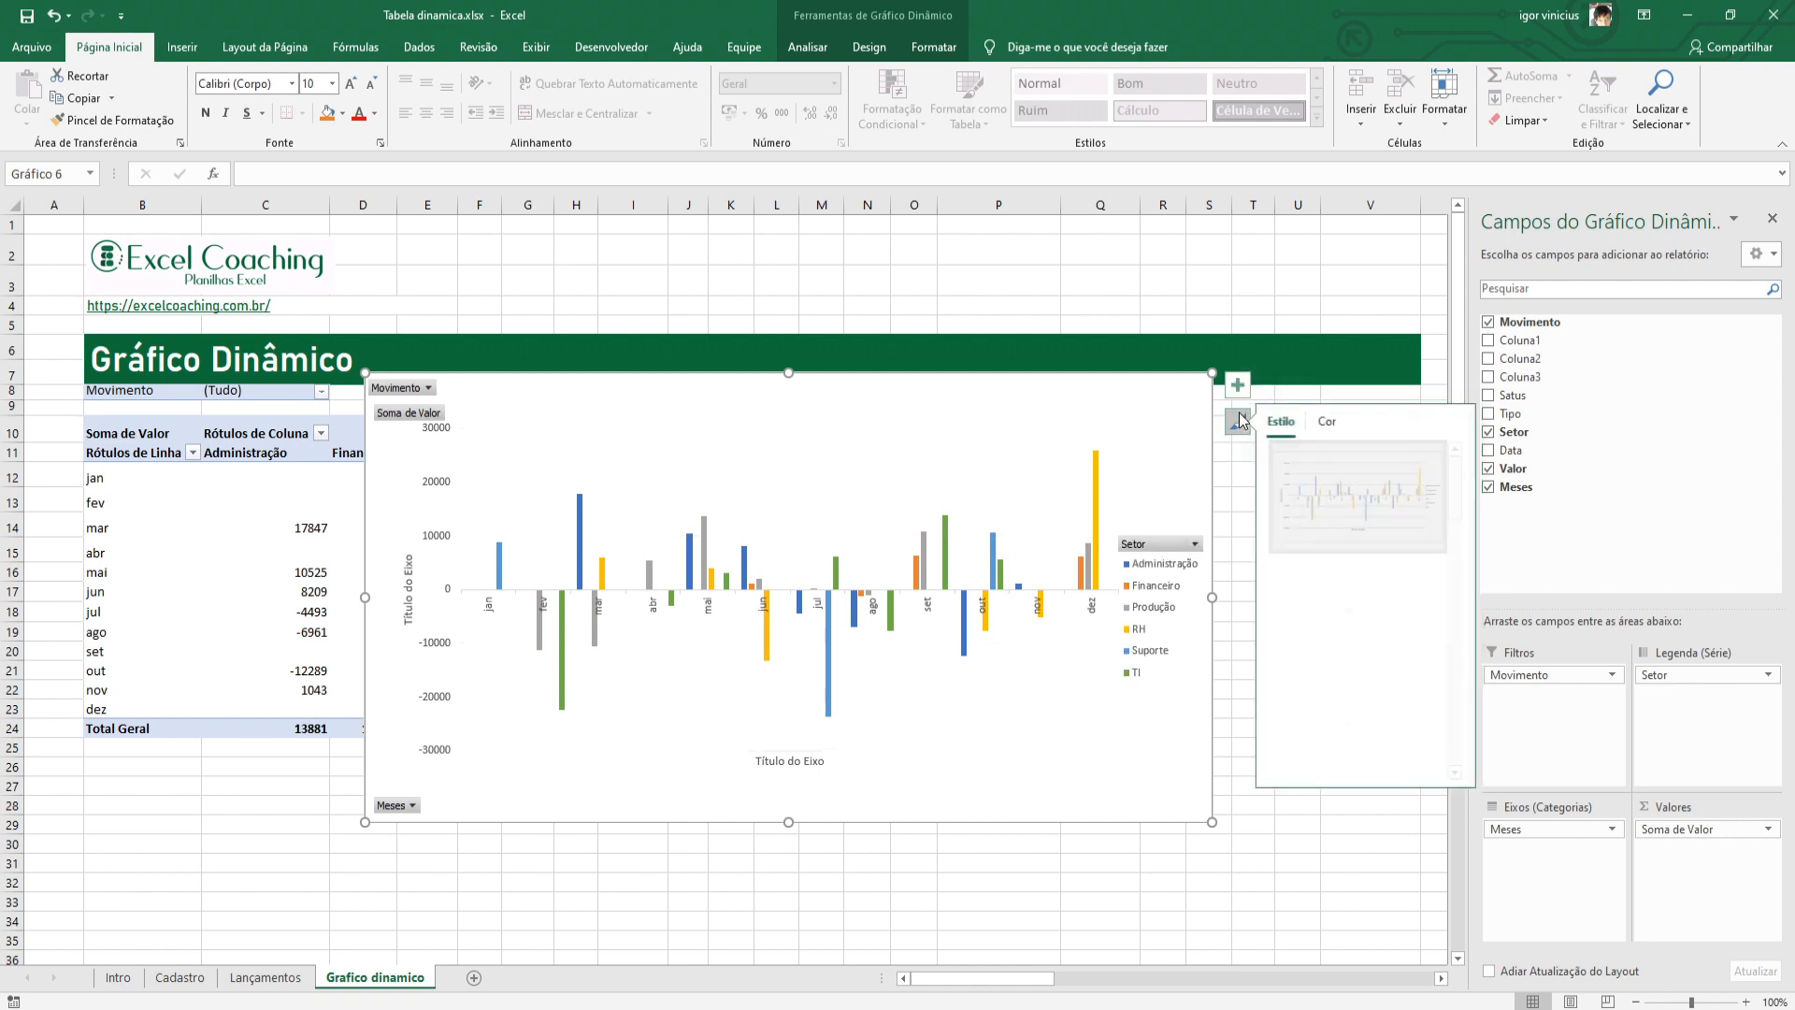
click(1333, 419)
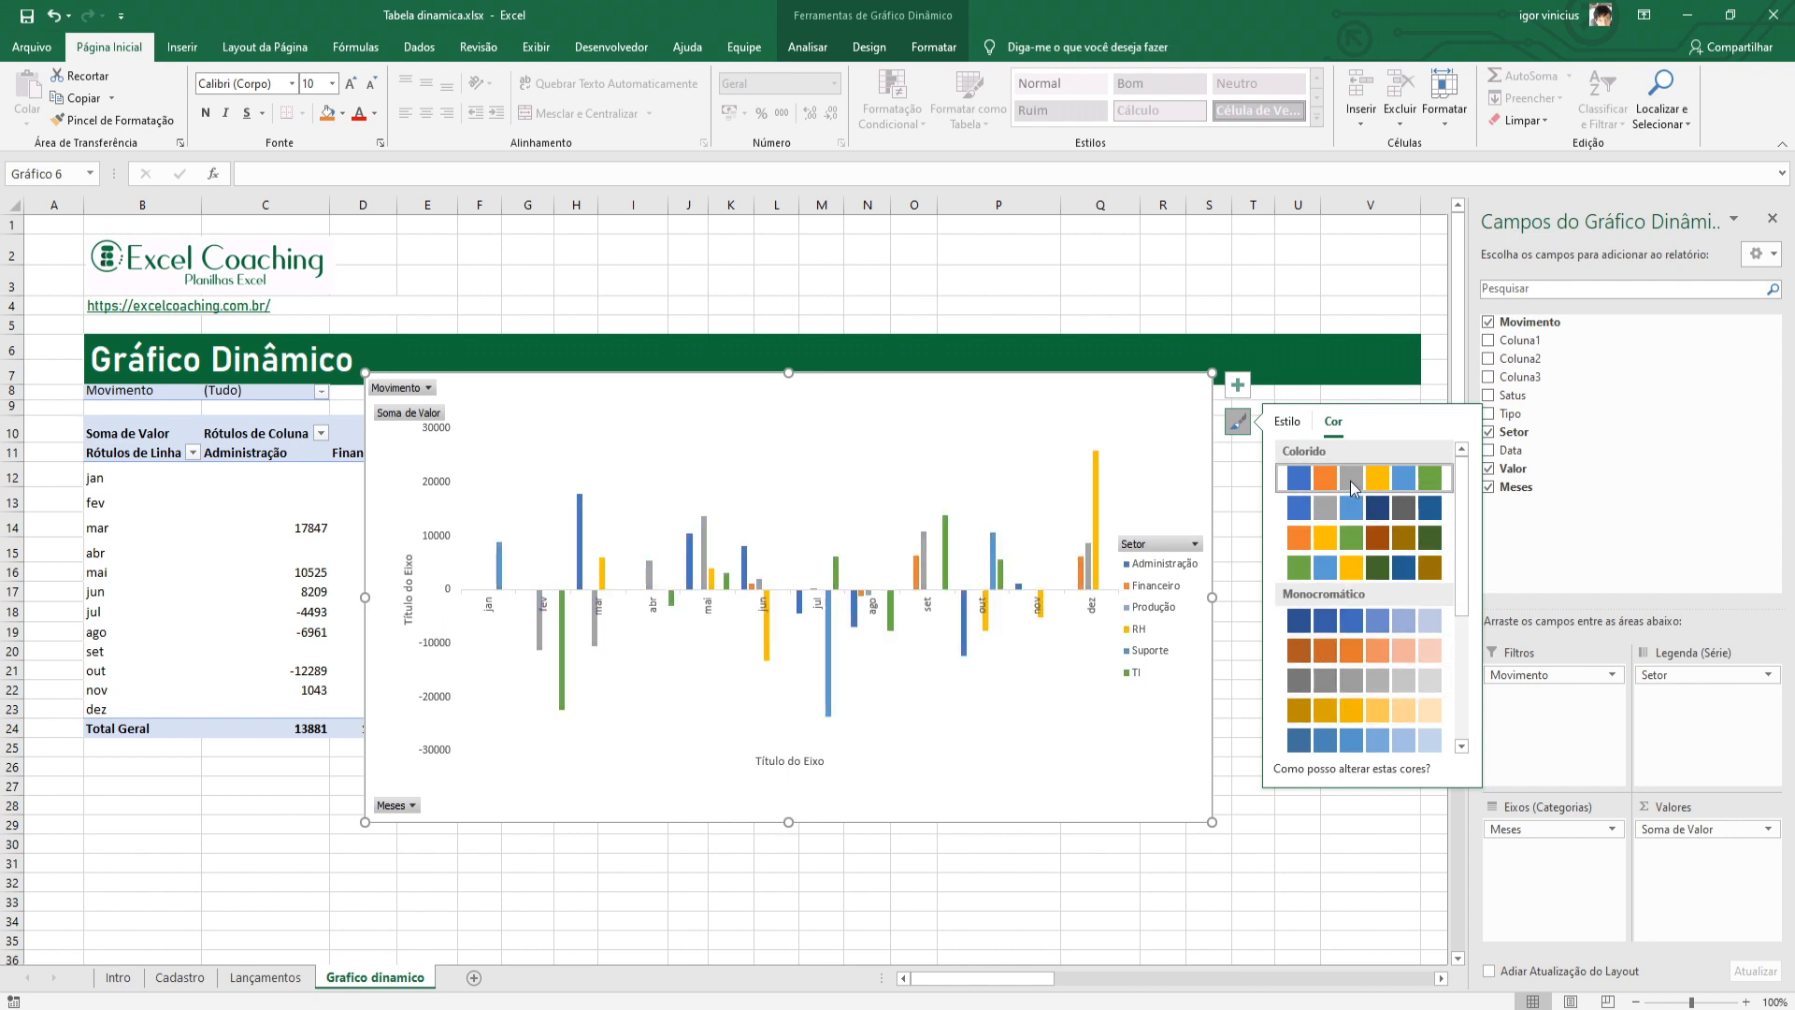
click(1239, 419)
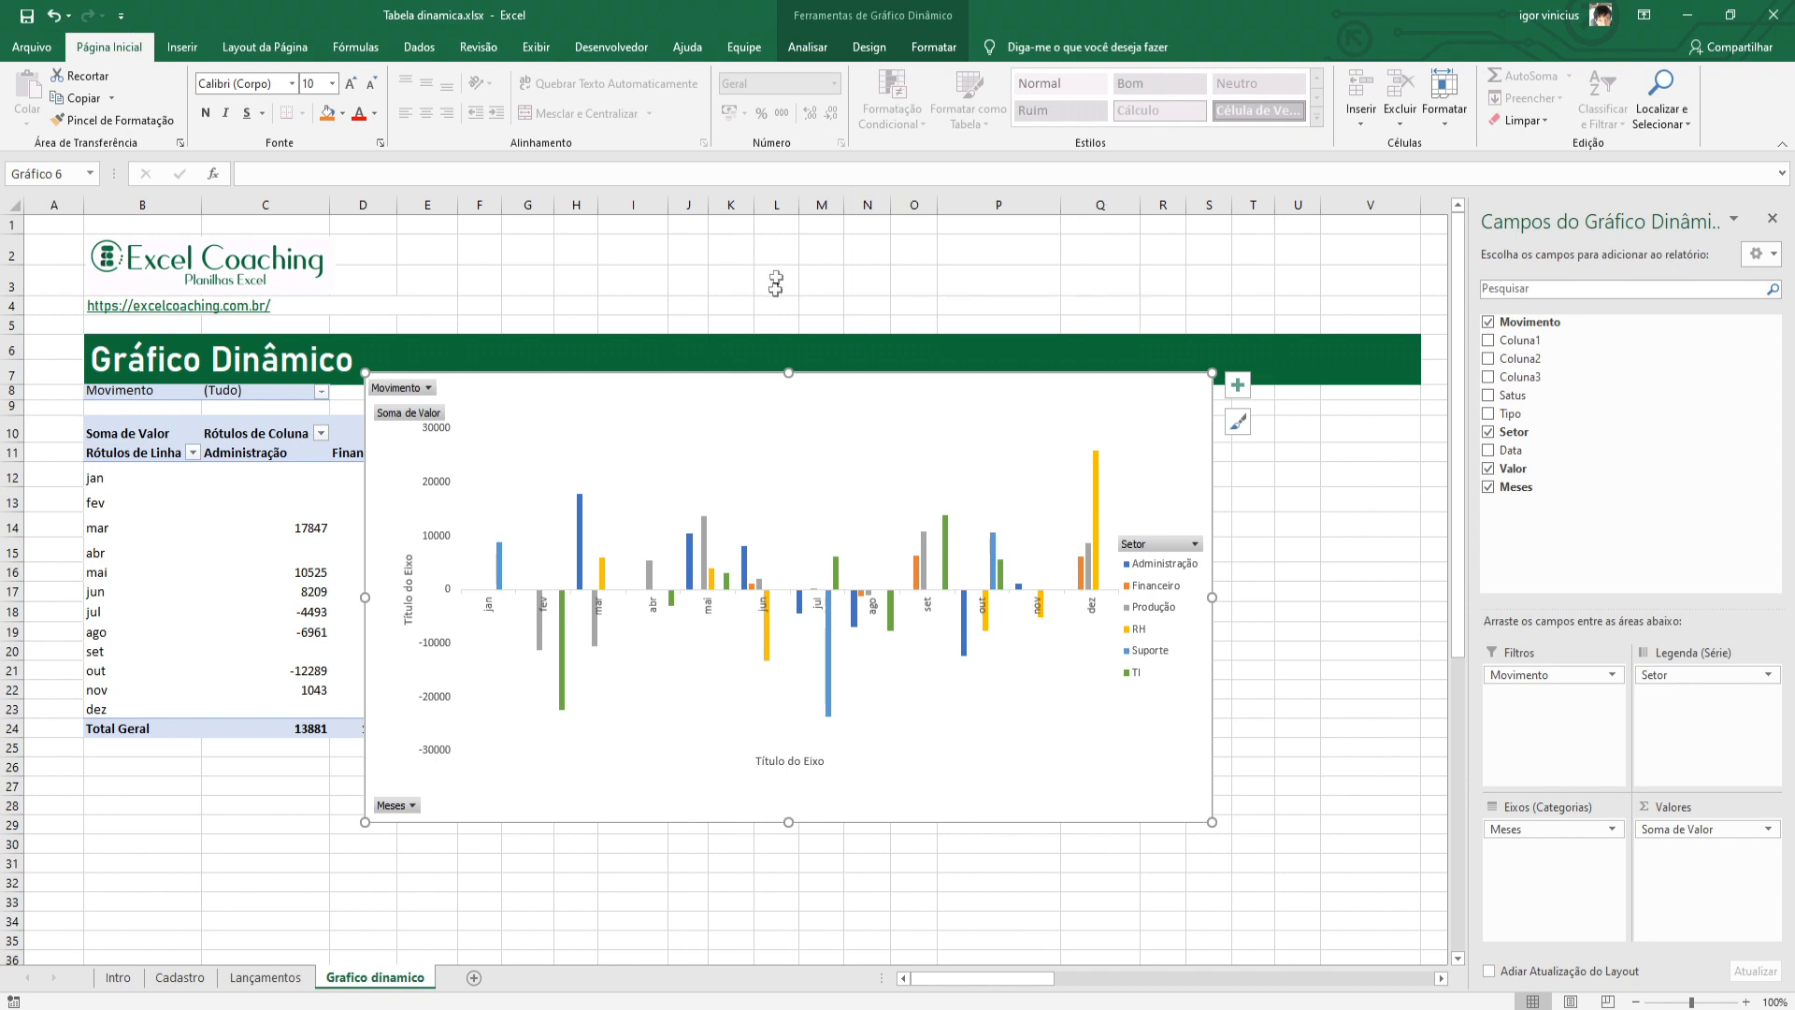
Step: Review the PivotChart analysis options, including the chart area commands, calculated field options and table relationships
click(822, 55)
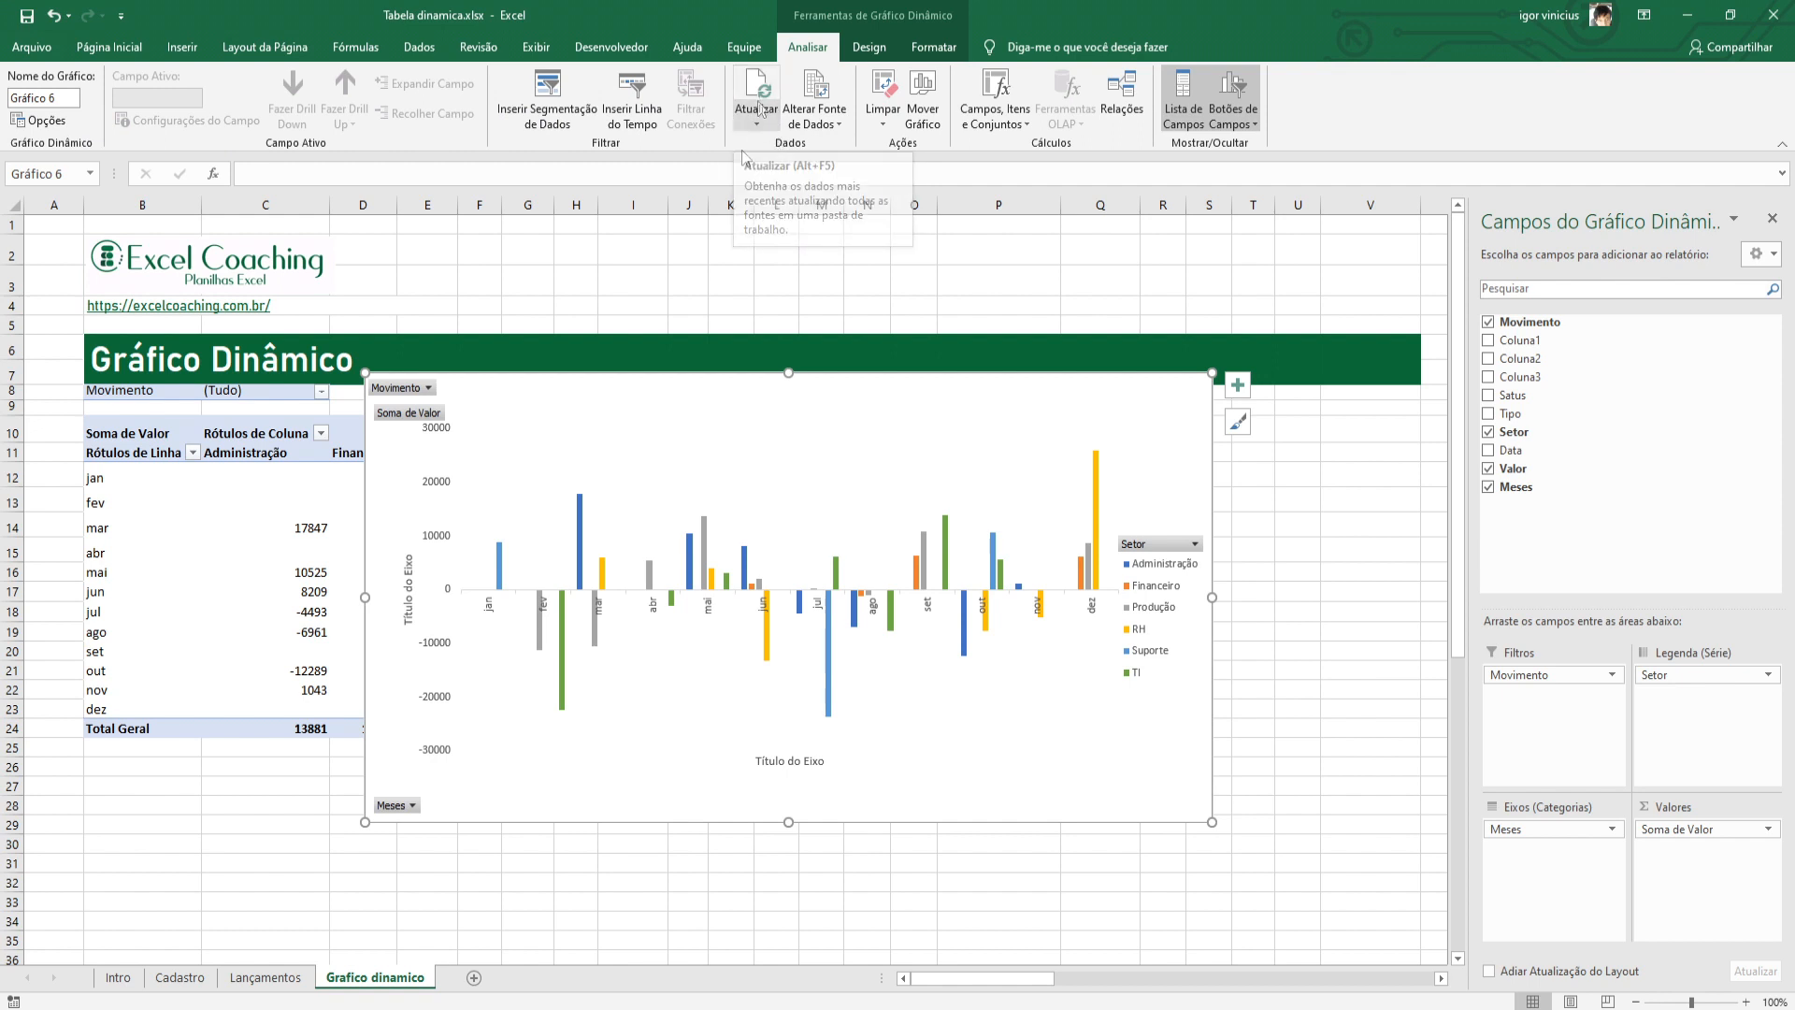
right_click(662, 384)
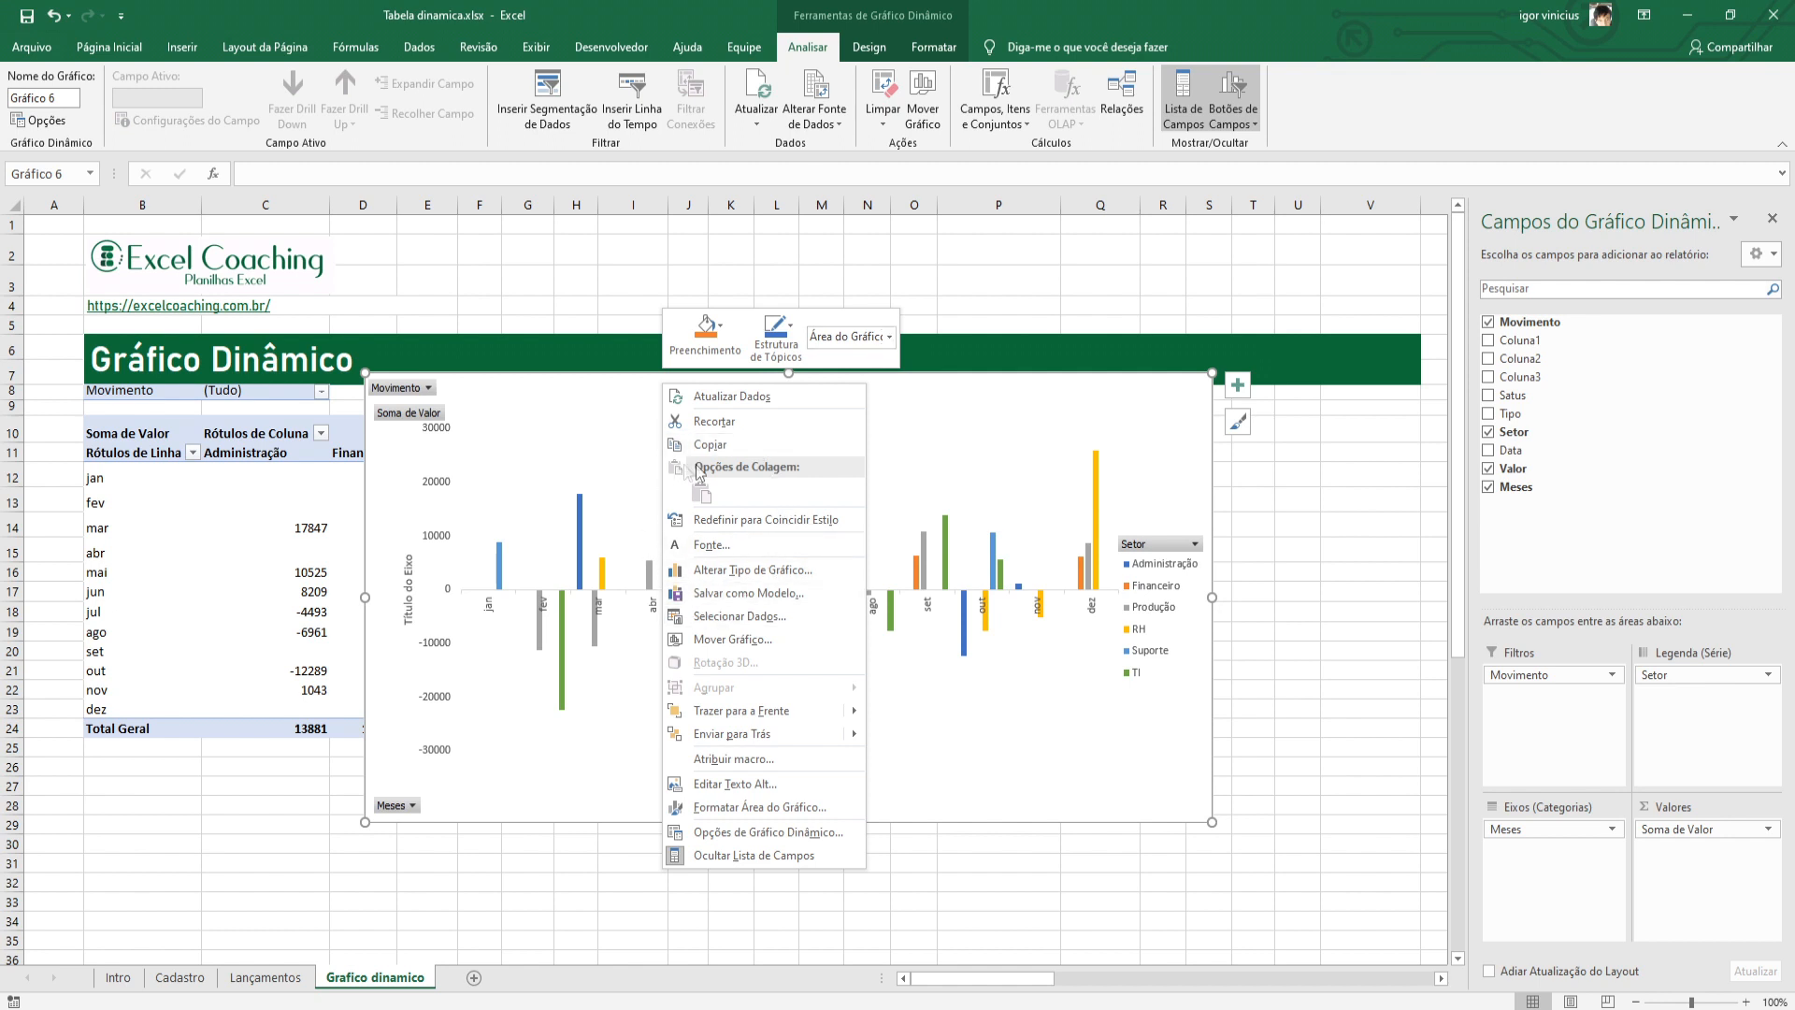
key(Escape)
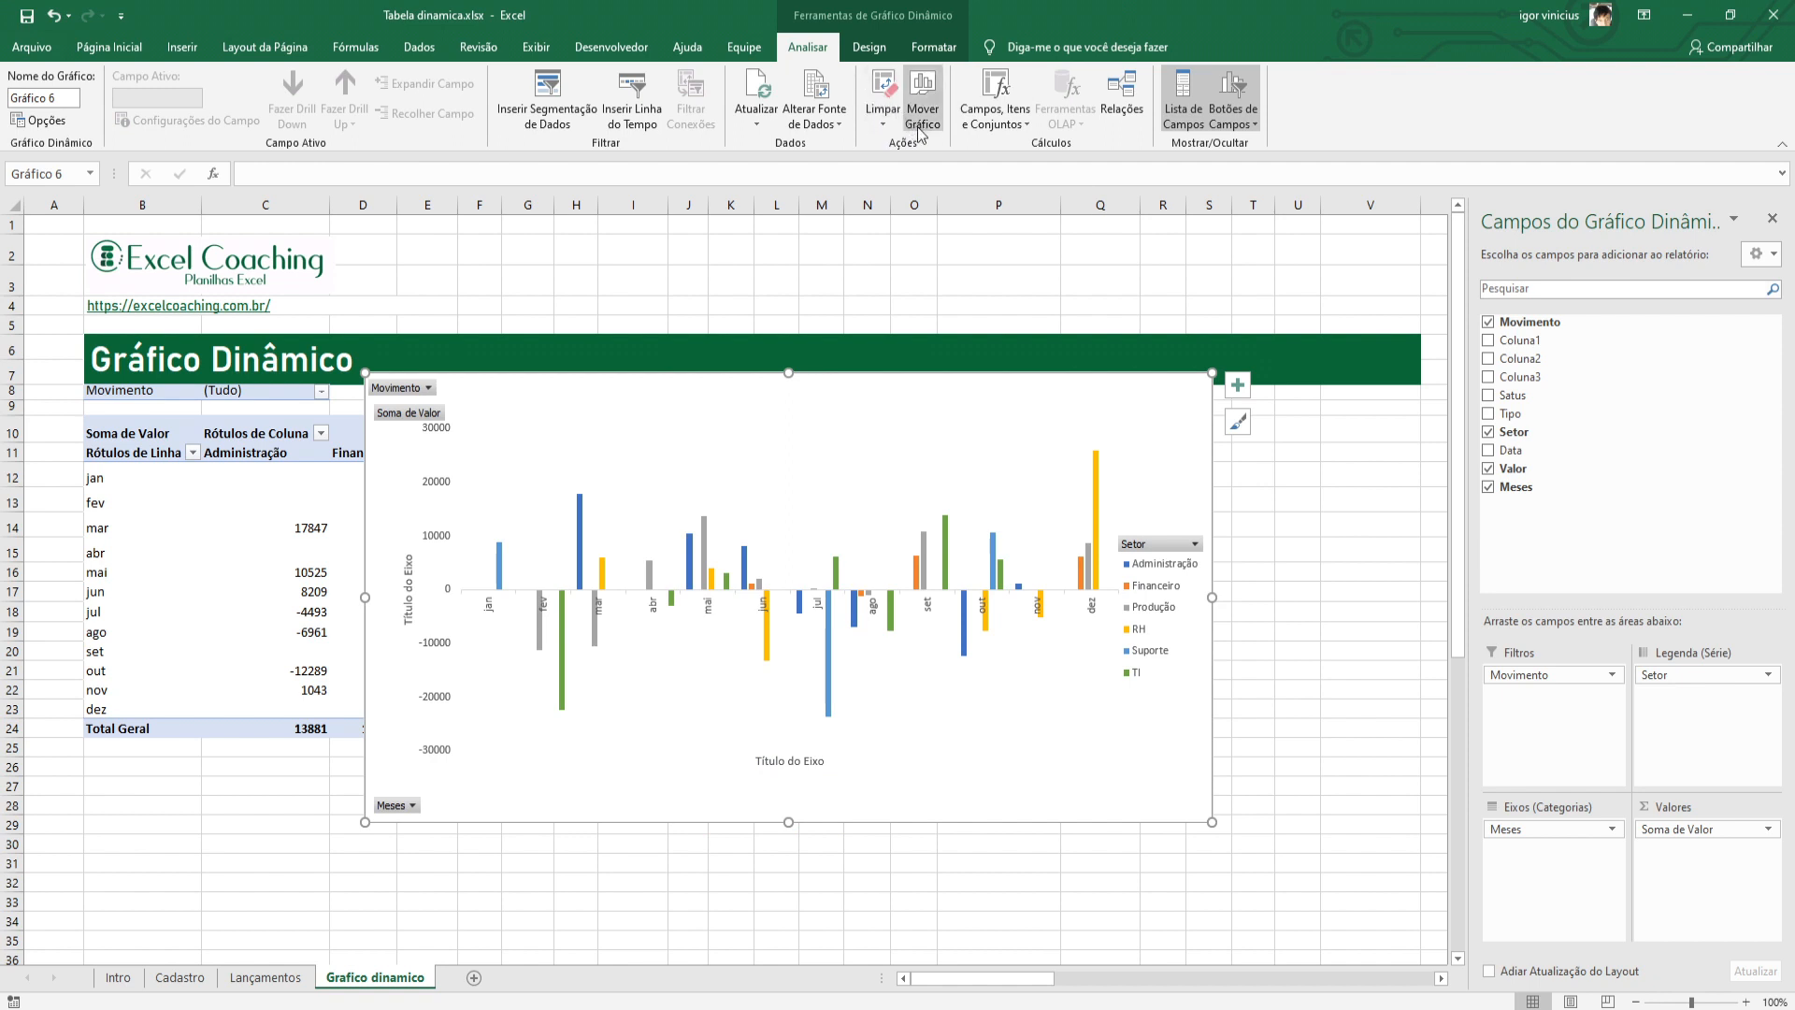
click(999, 124)
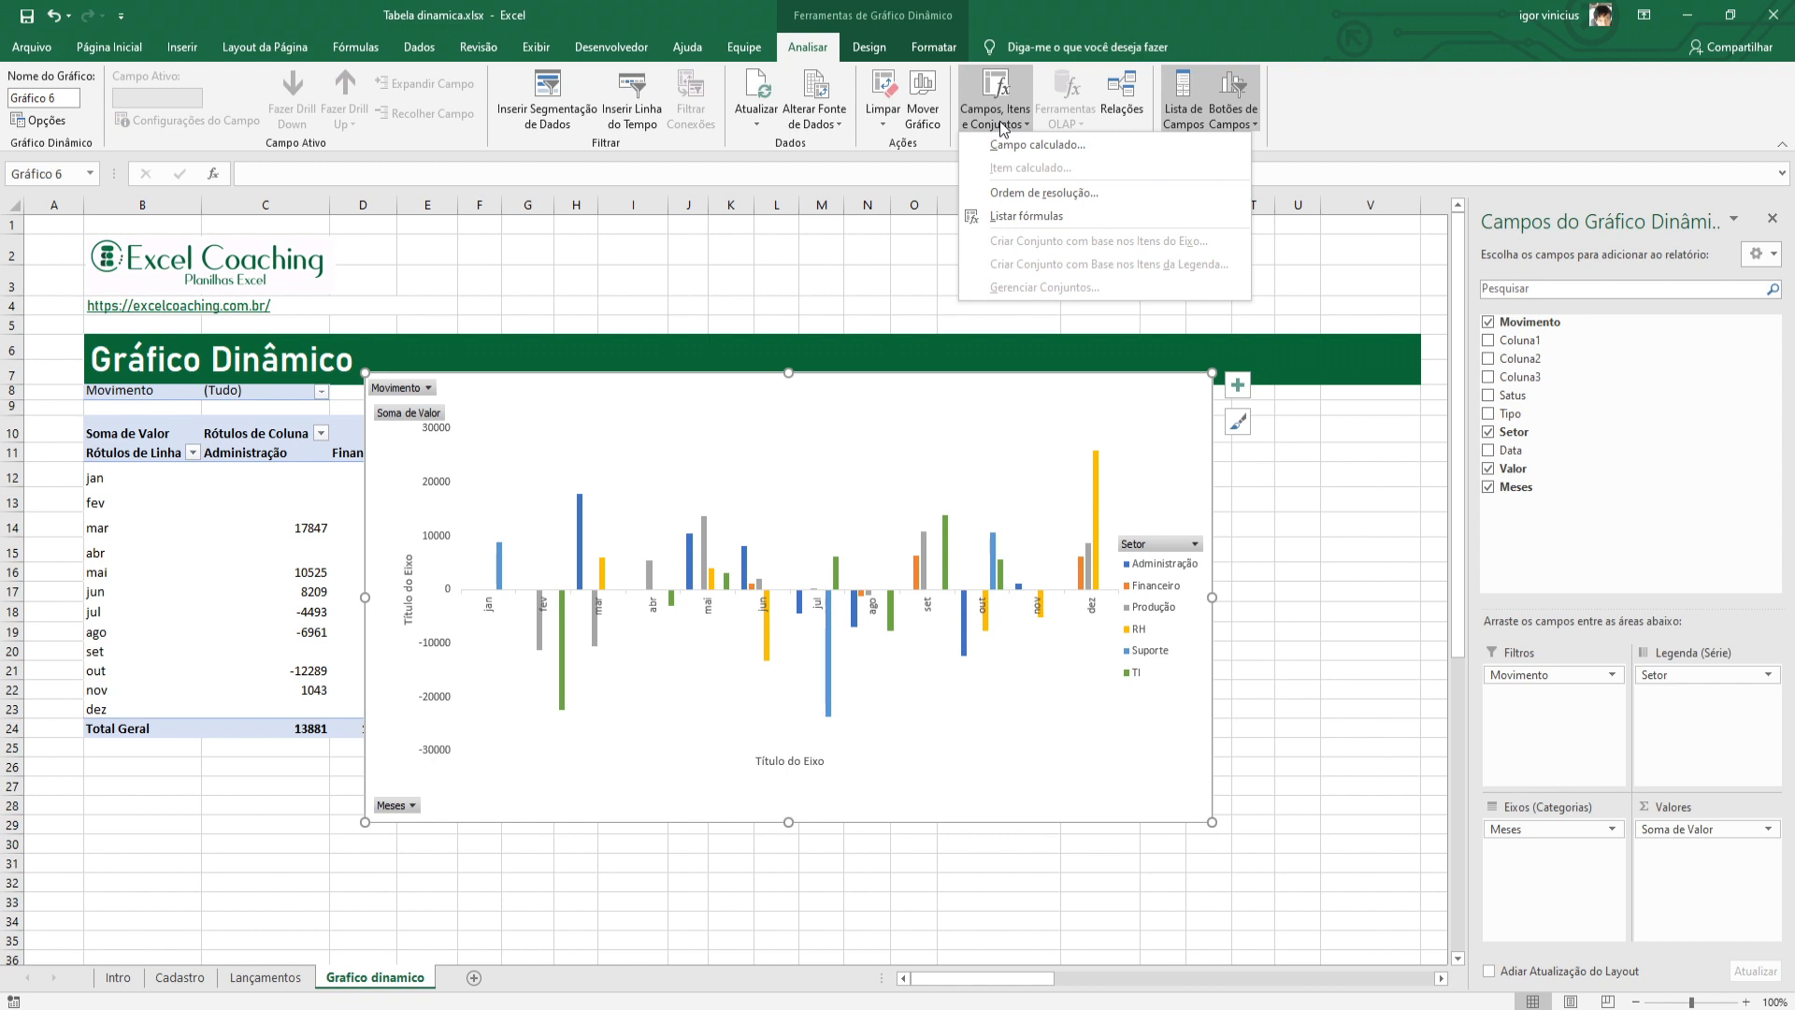
click(1117, 113)
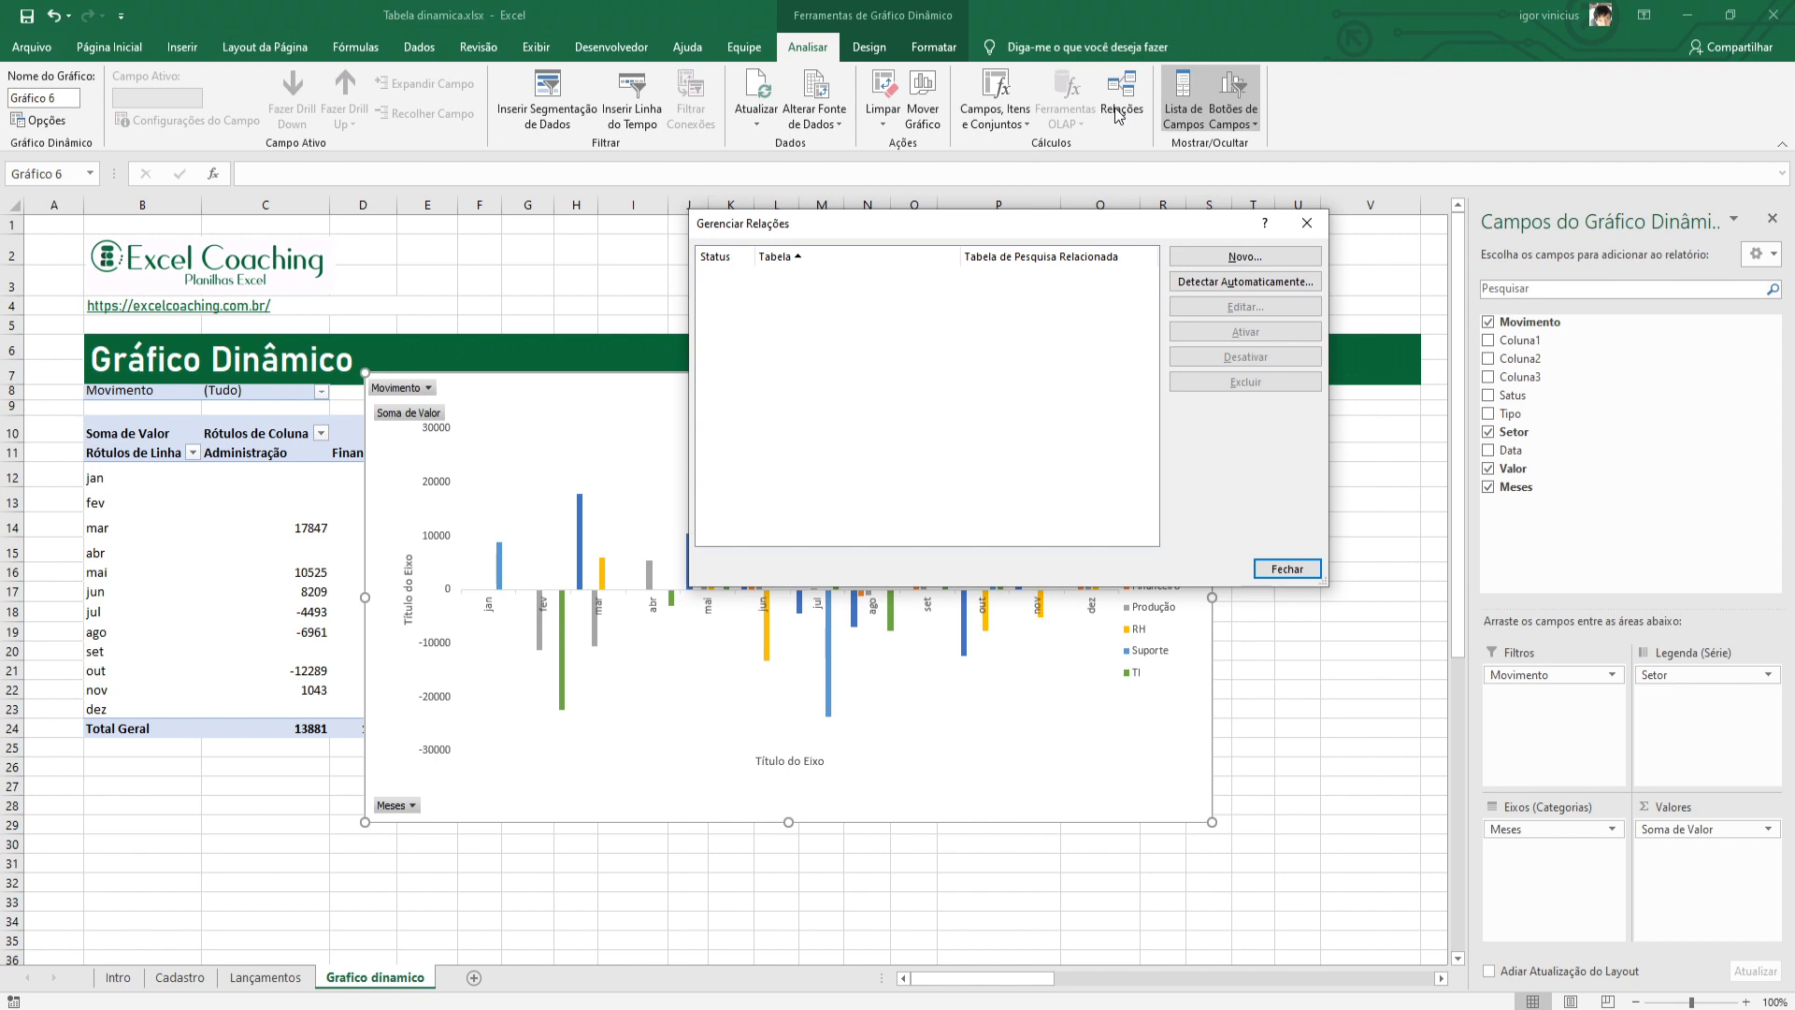
click(1306, 223)
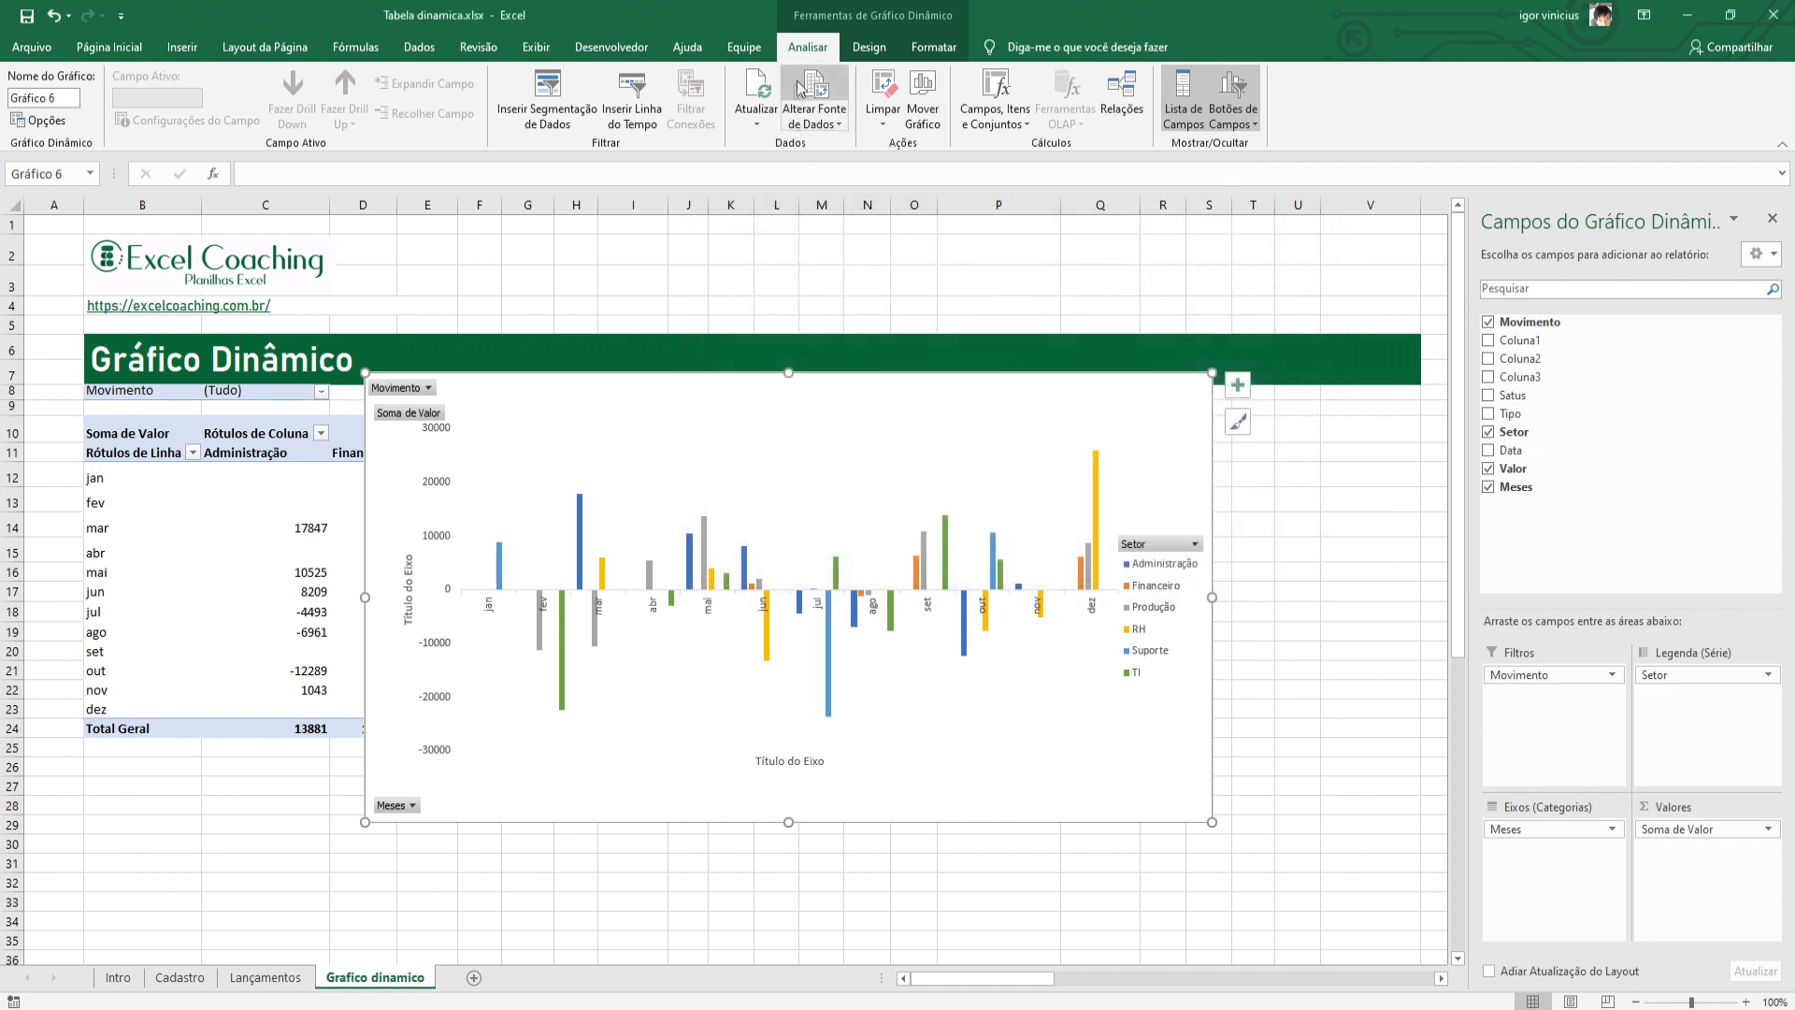
Step: Examine the chart design options for trendlines, gridlines and quick layouts
click(869, 48)
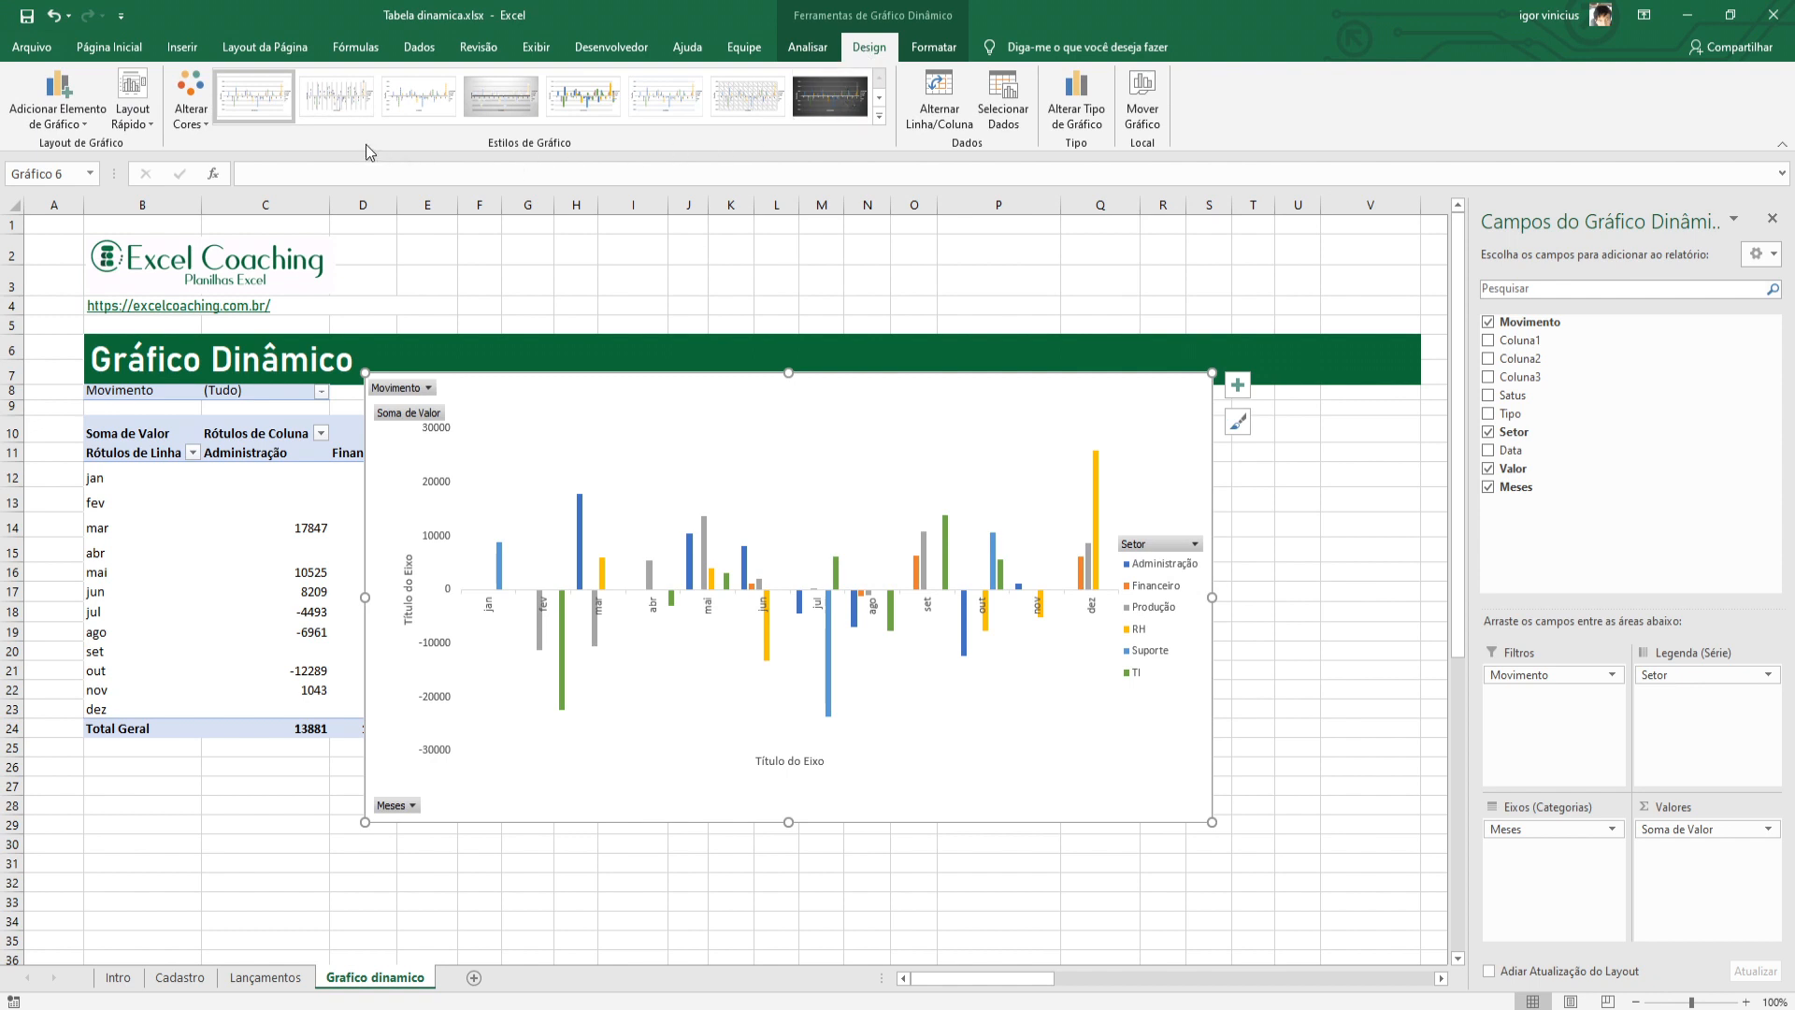
click(81, 122)
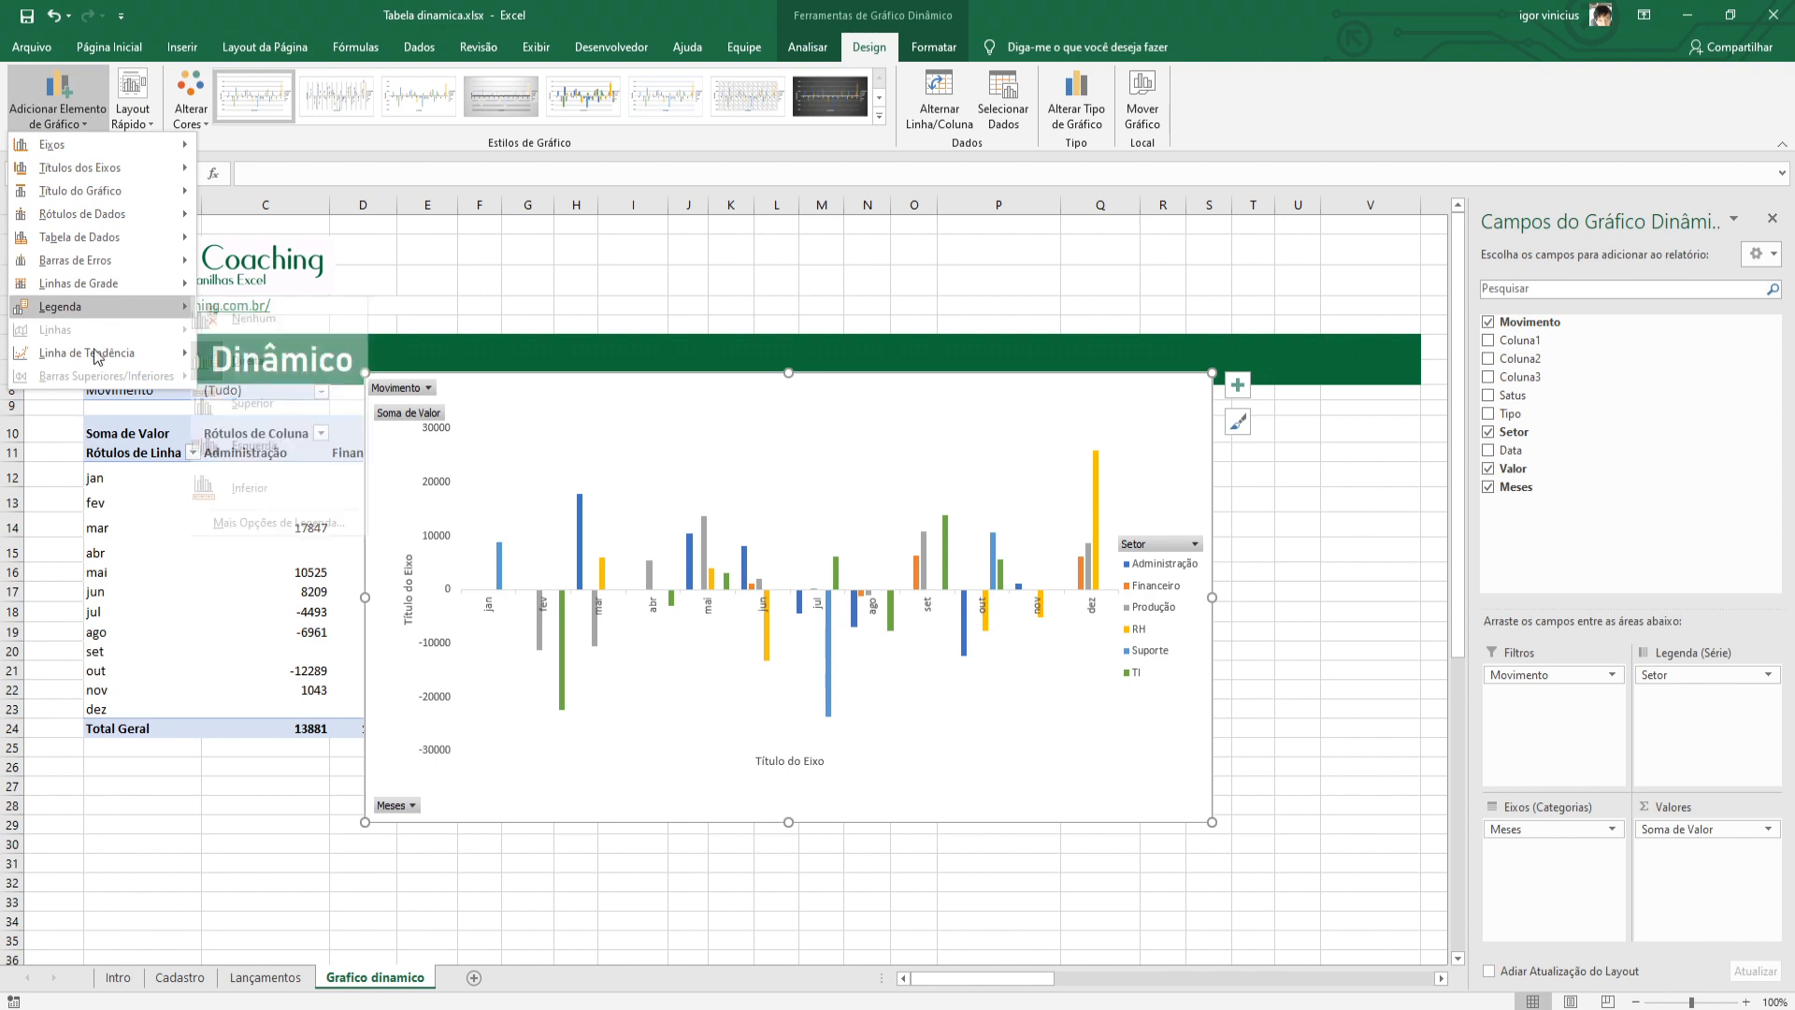
mouse_move(93, 355)
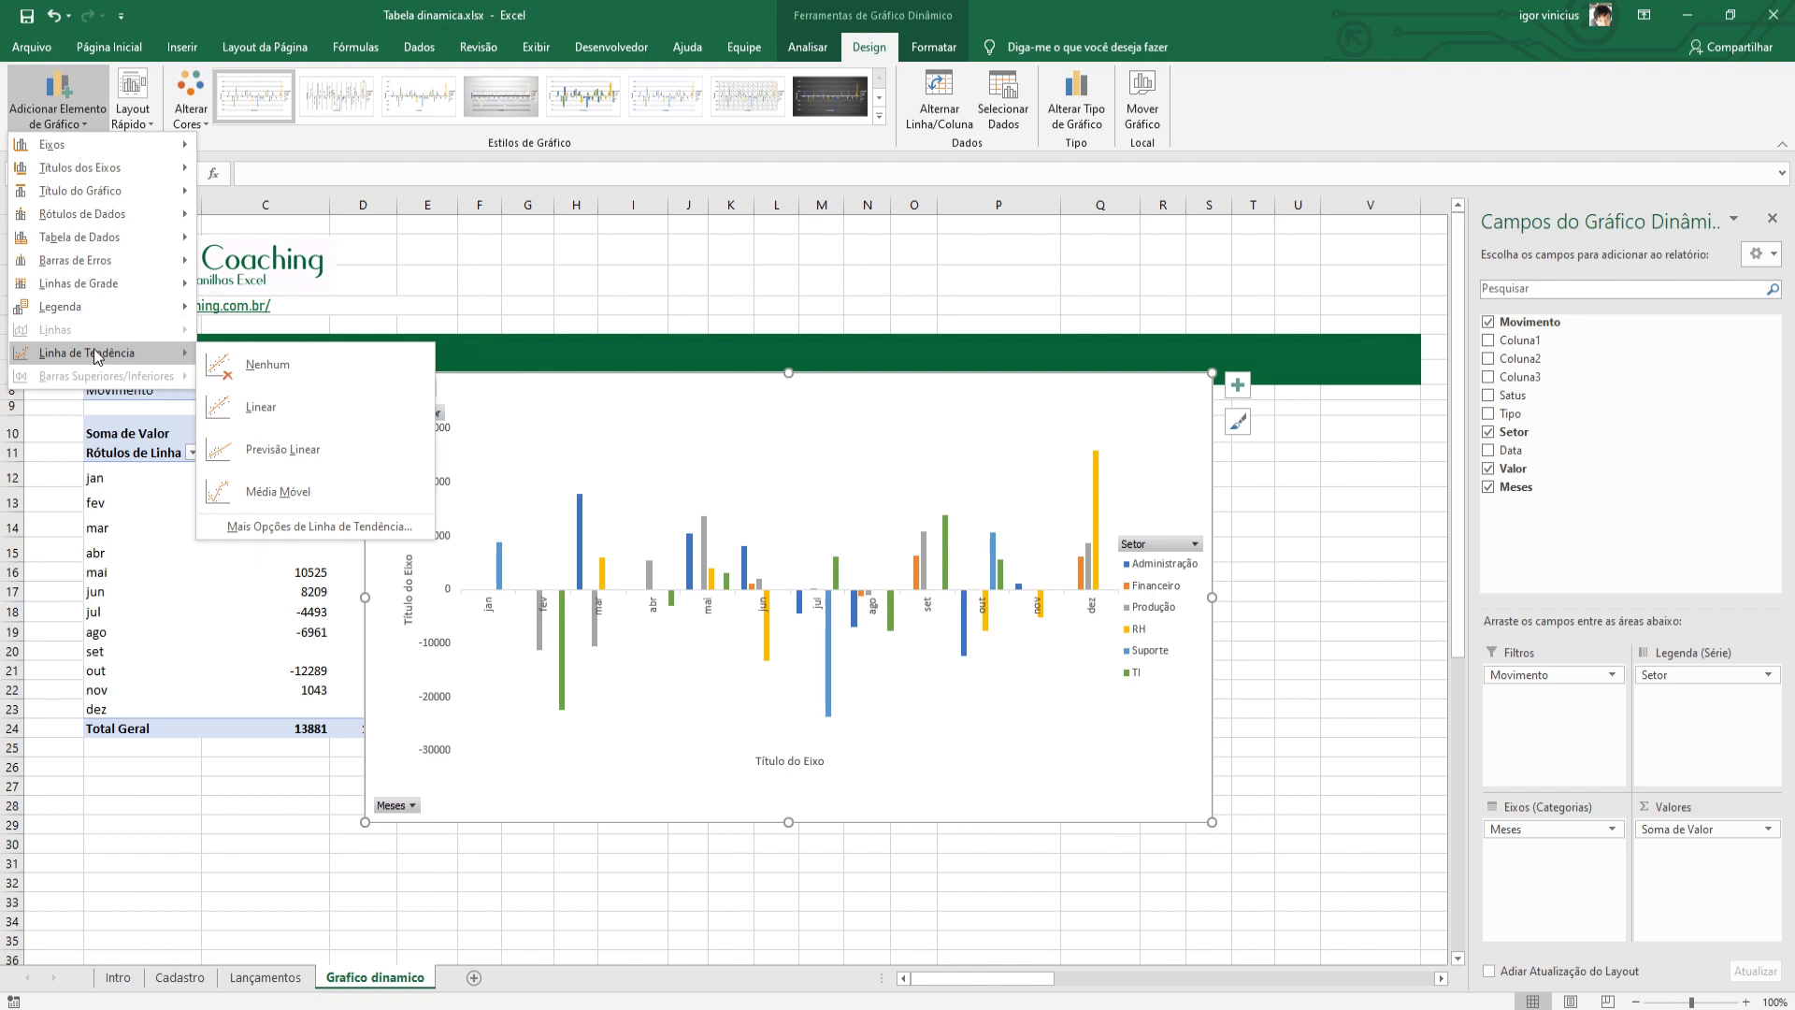
mouse_move(100, 292)
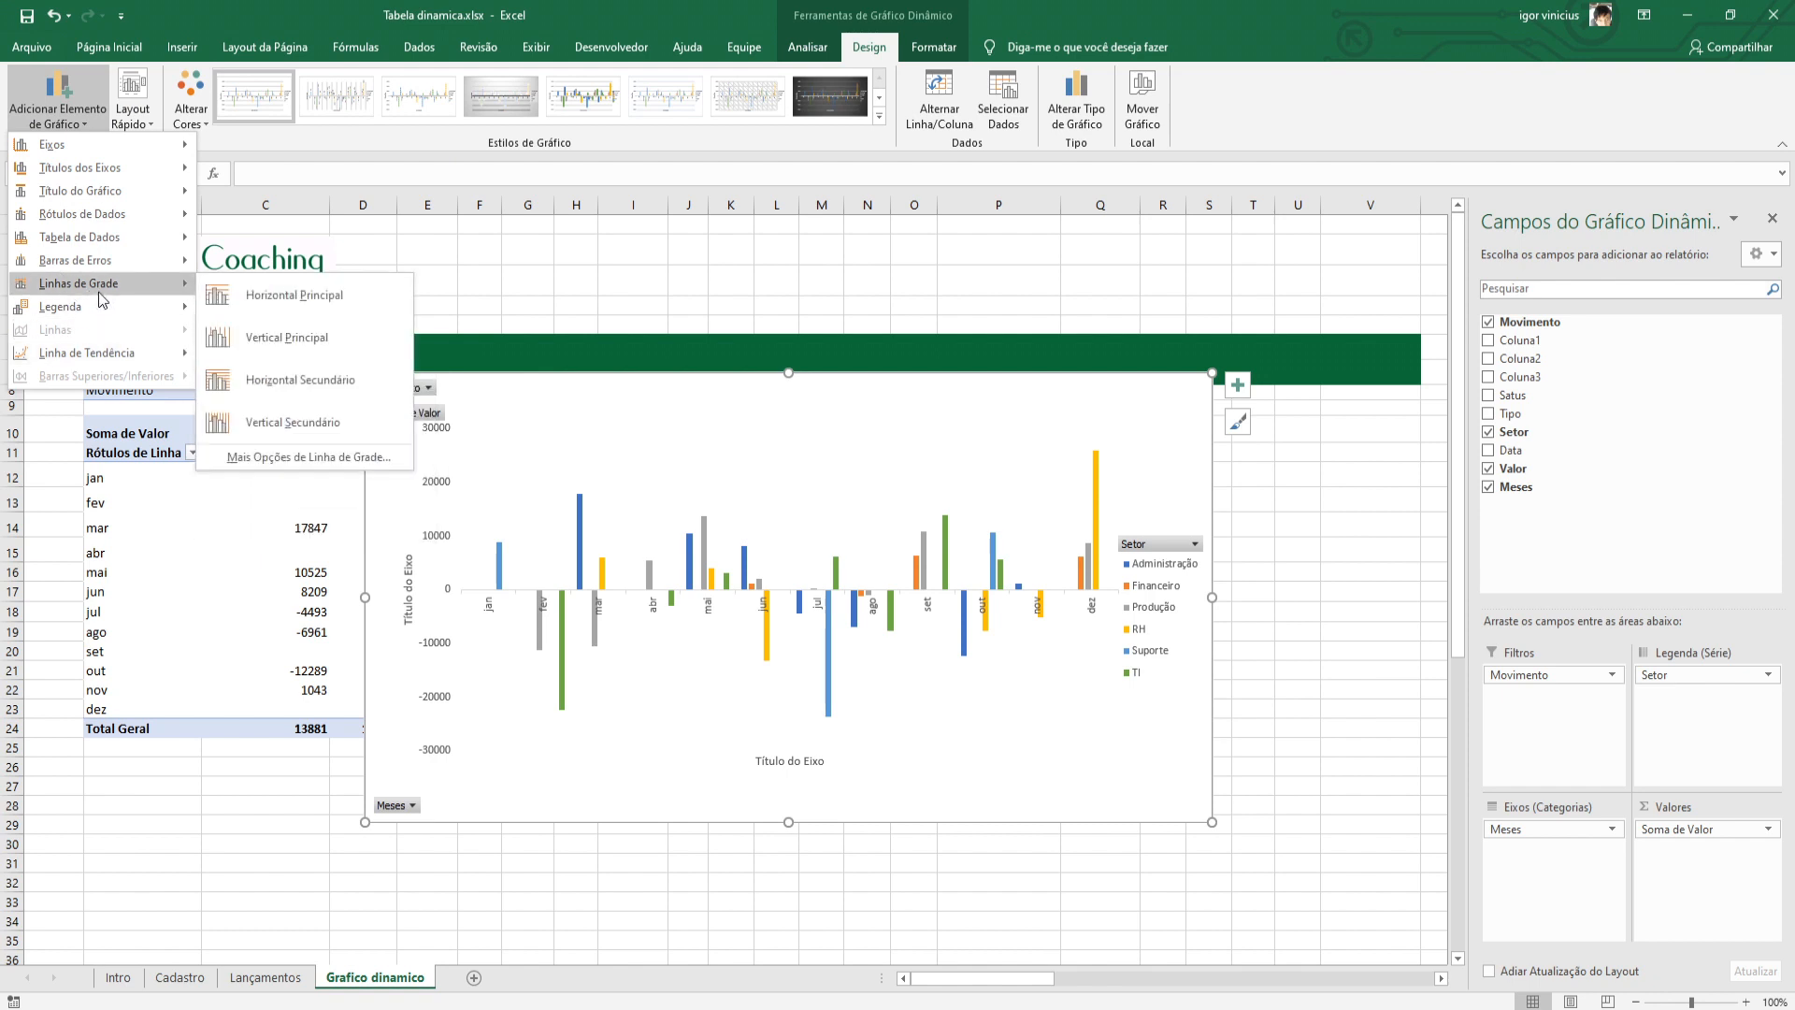
mouse_move(77, 261)
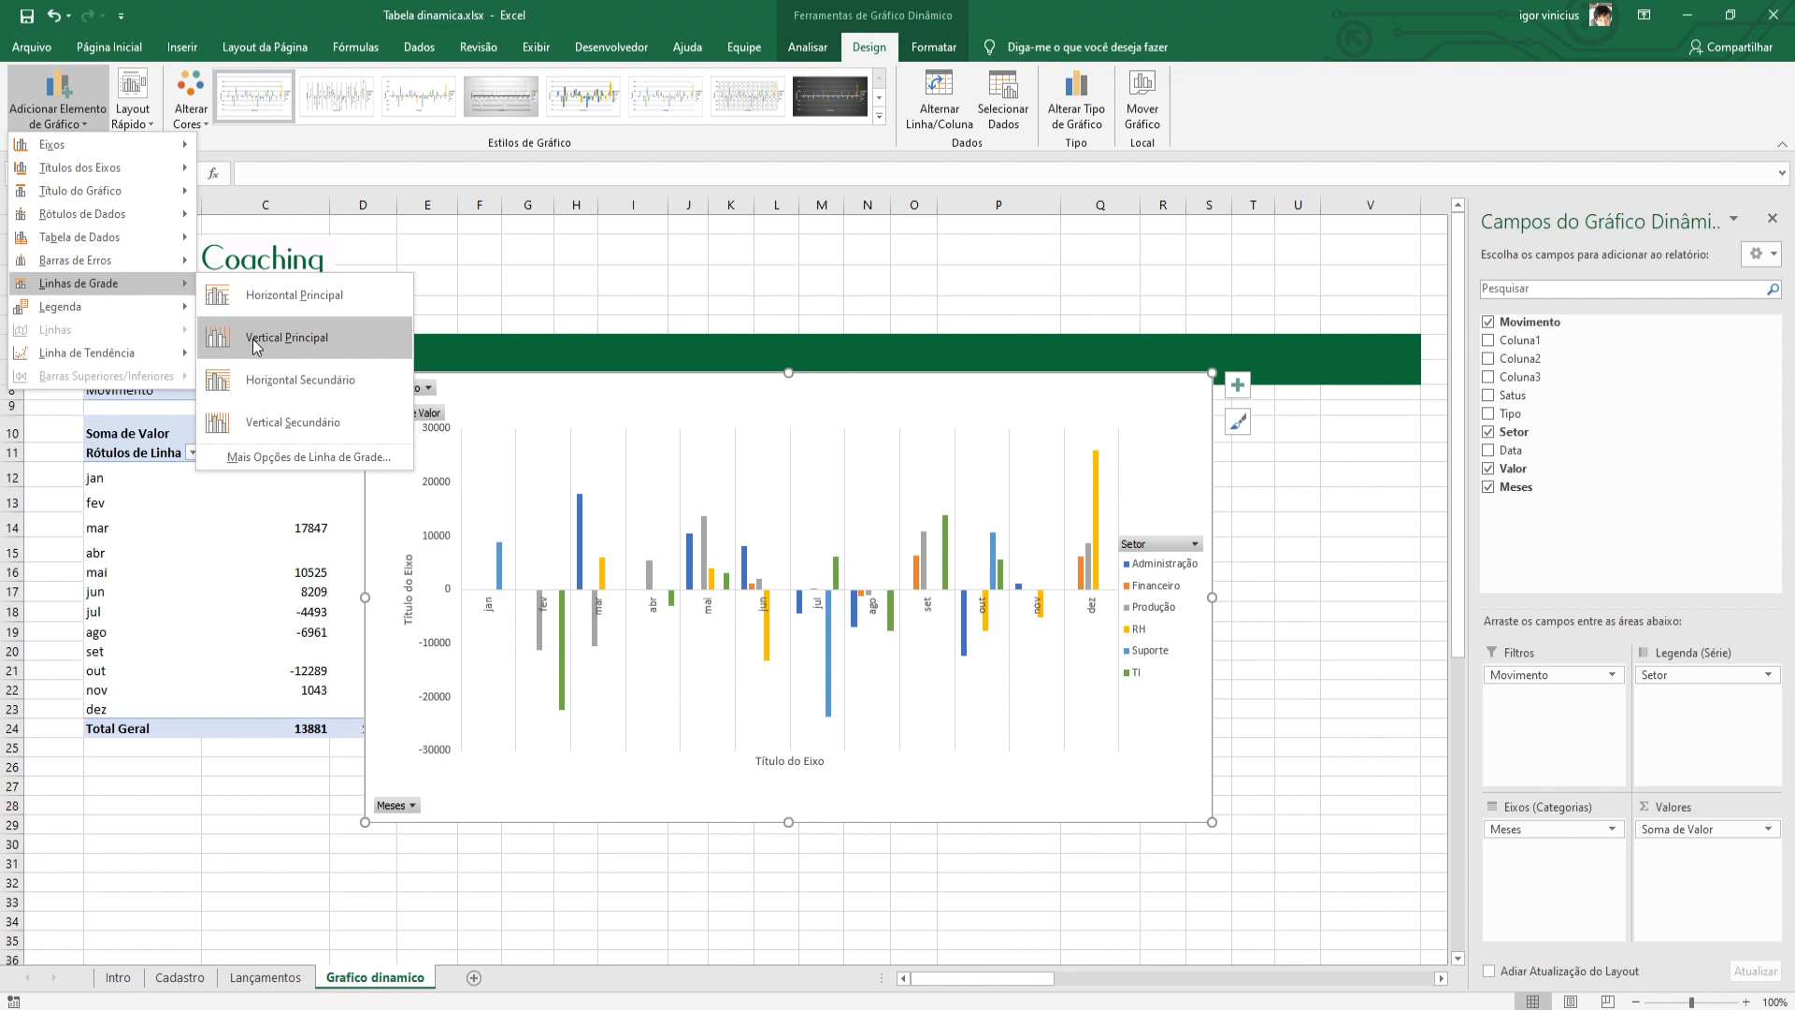
click(255, 338)
click(132, 116)
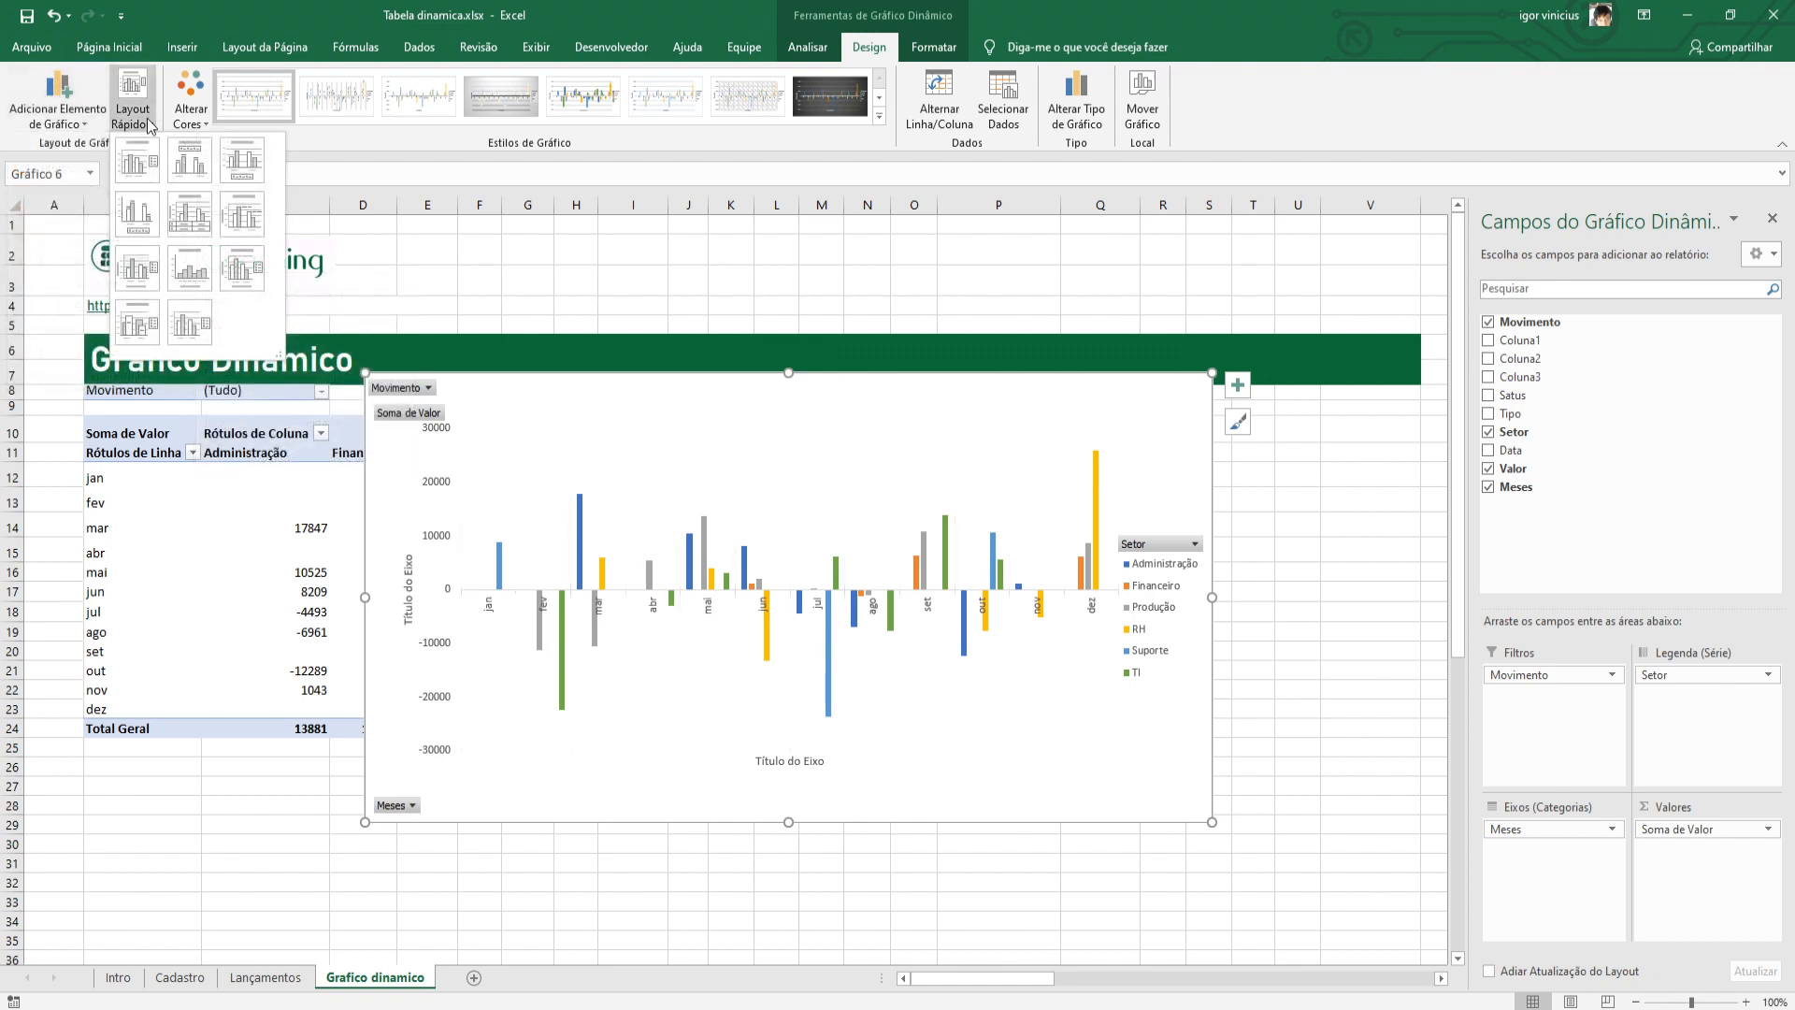
click(148, 125)
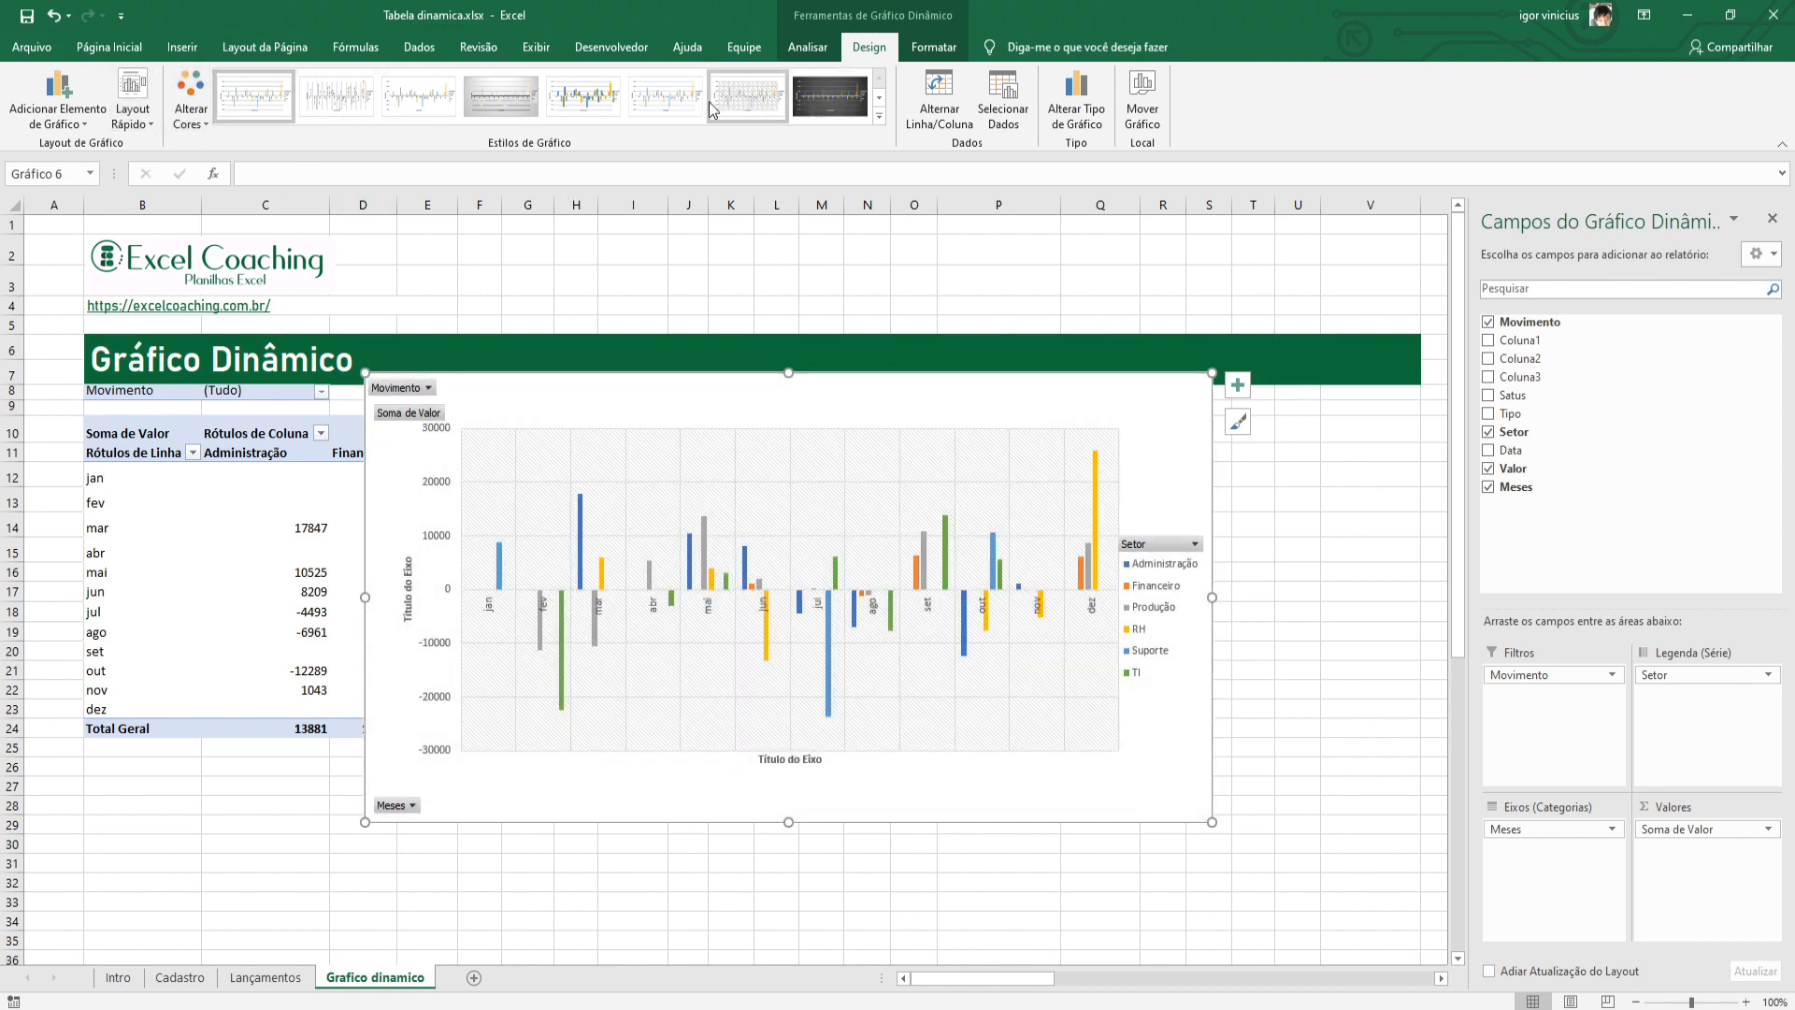
Step: Swap the chart's rows and columns and swap them back
click(940, 128)
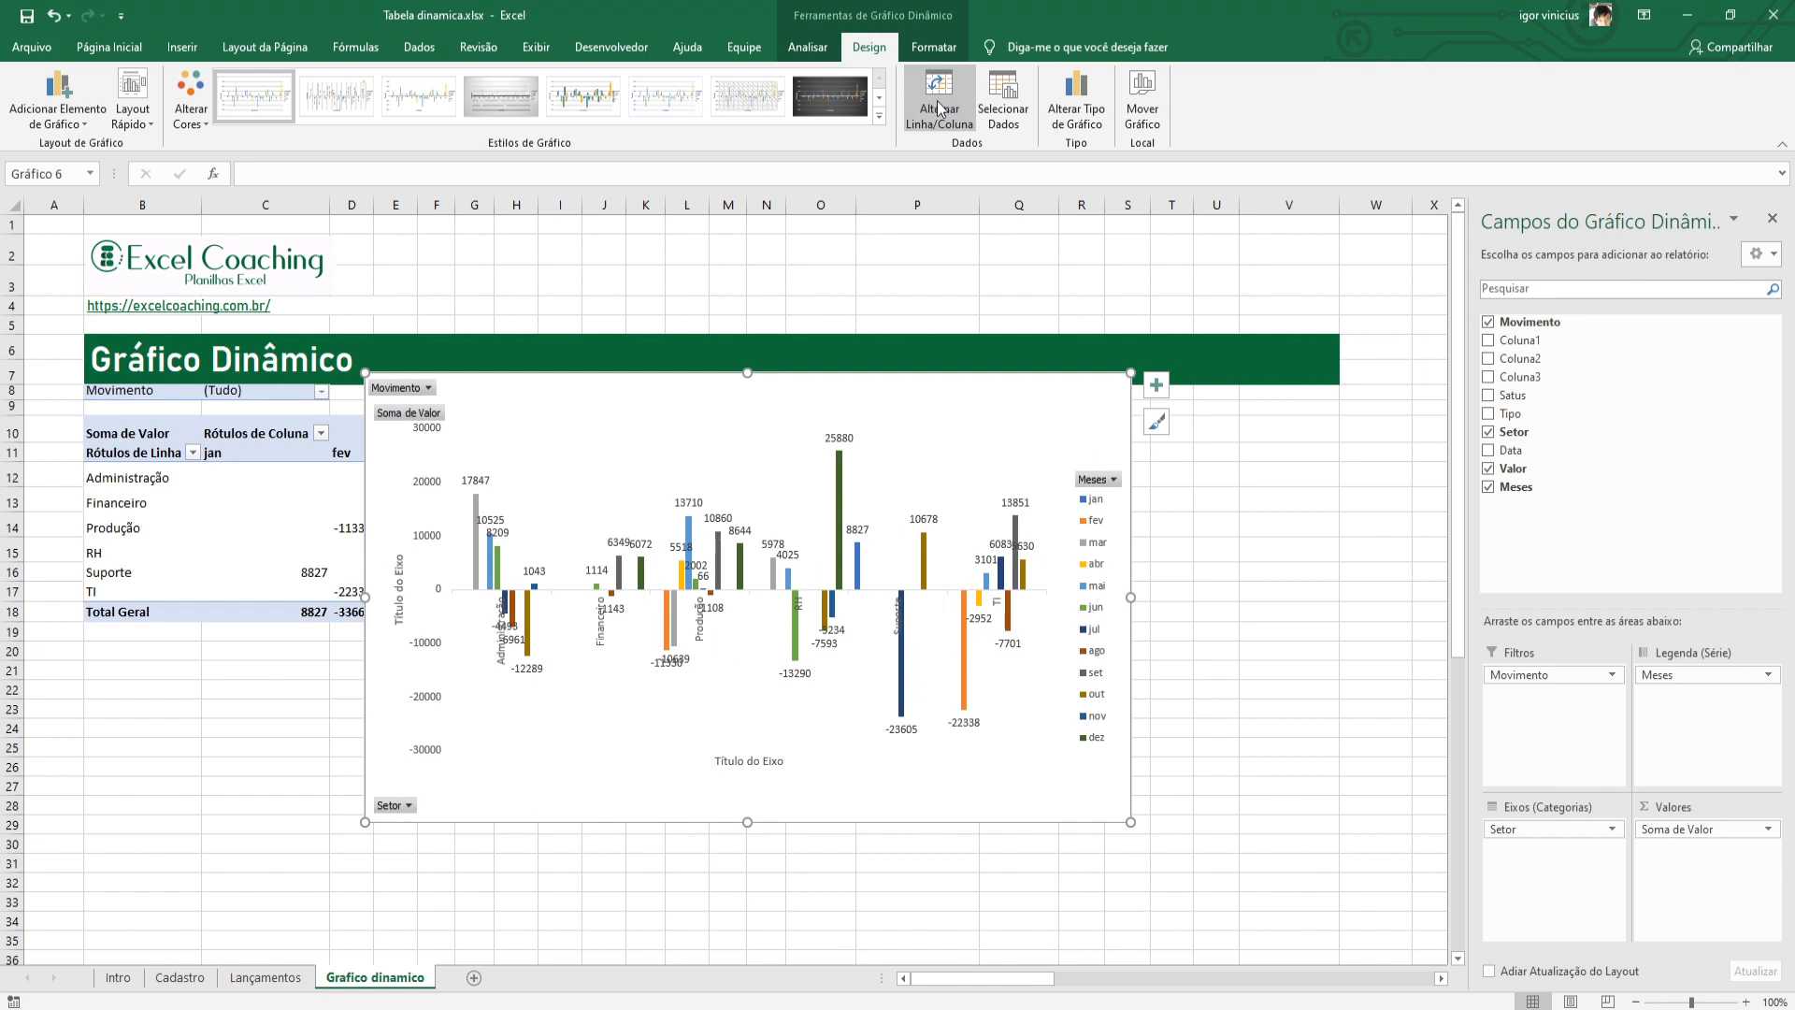
click(958, 114)
Step: Inspect the chart's data source settings and preview the bar and pie chart types without applying them
click(1004, 103)
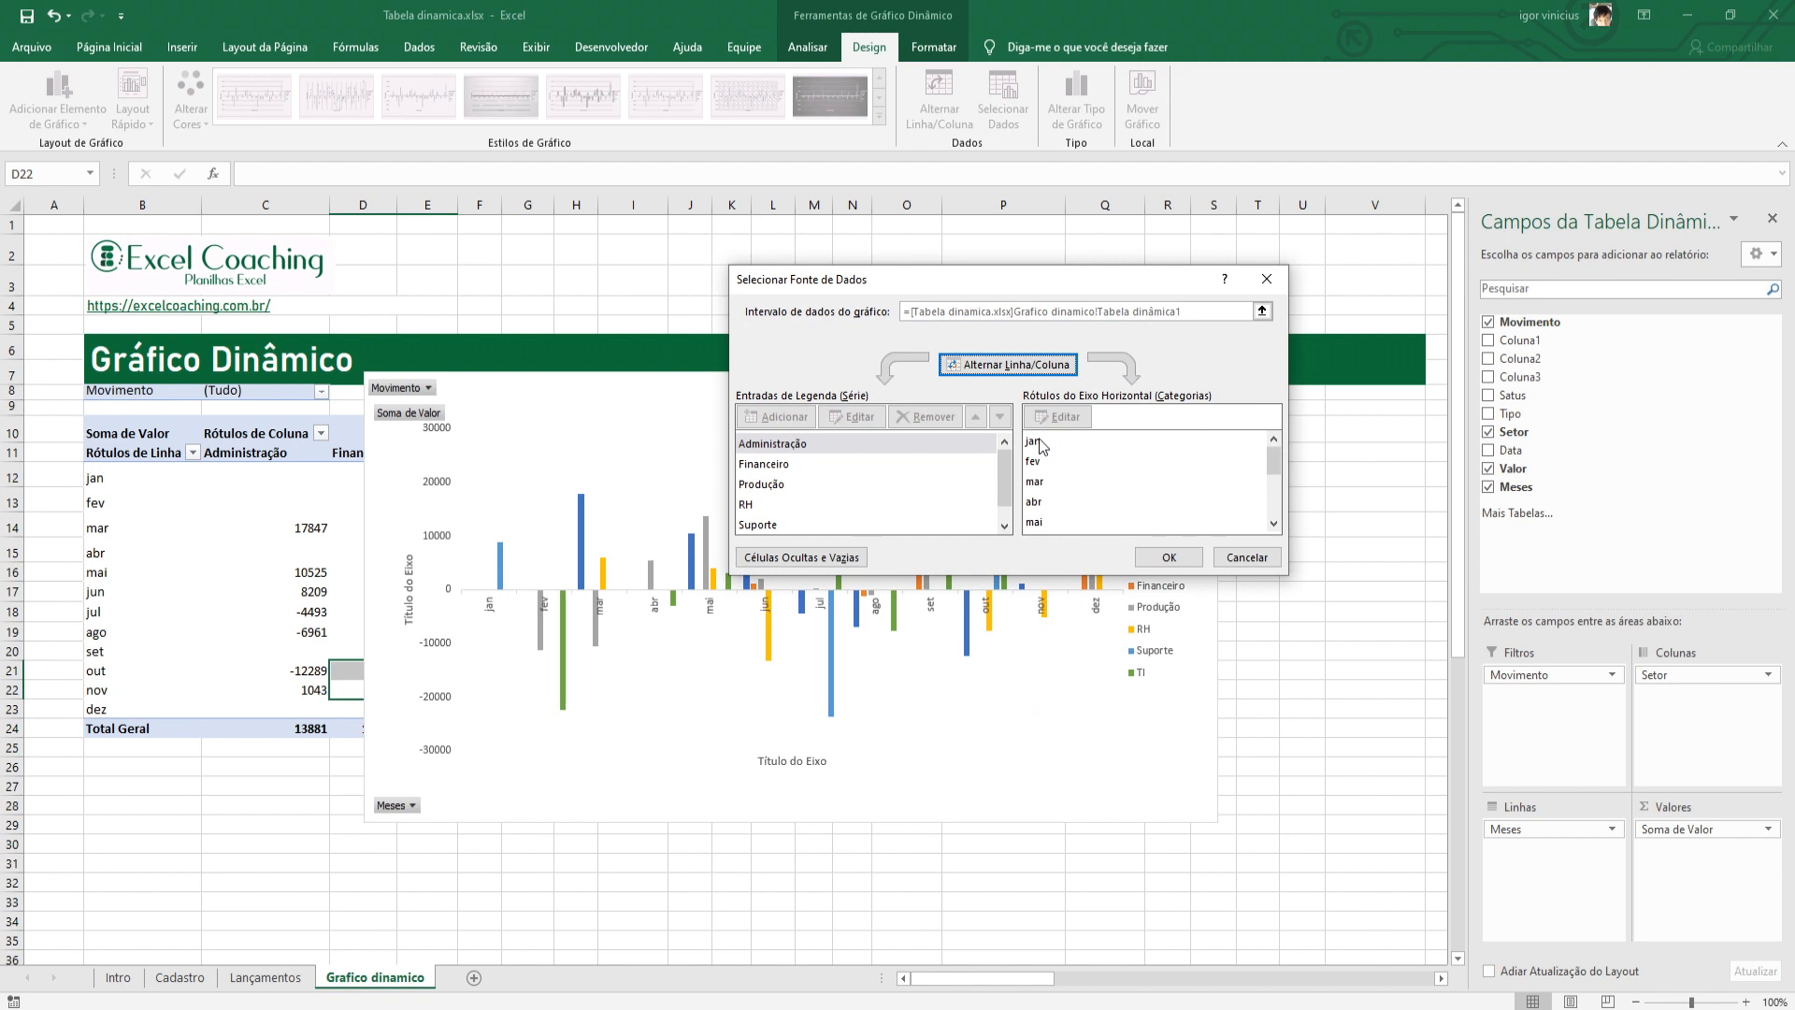
click(1266, 279)
click(1076, 103)
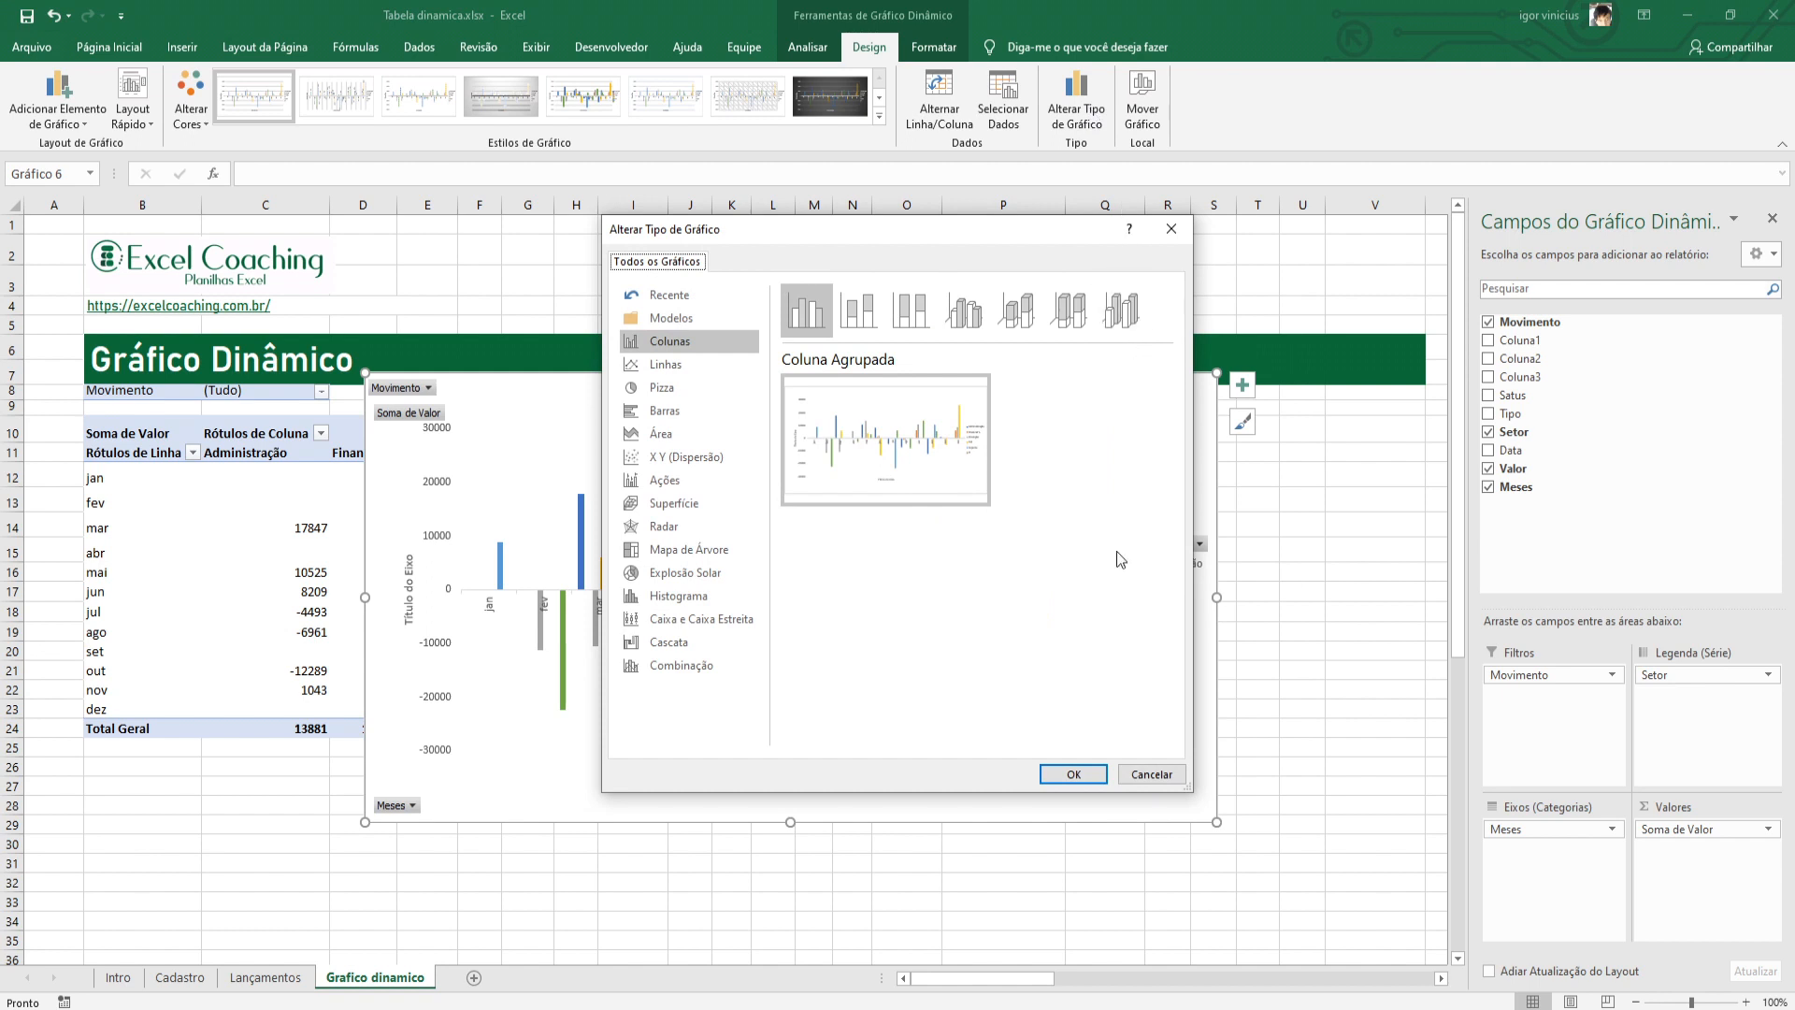
click(664, 387)
click(678, 417)
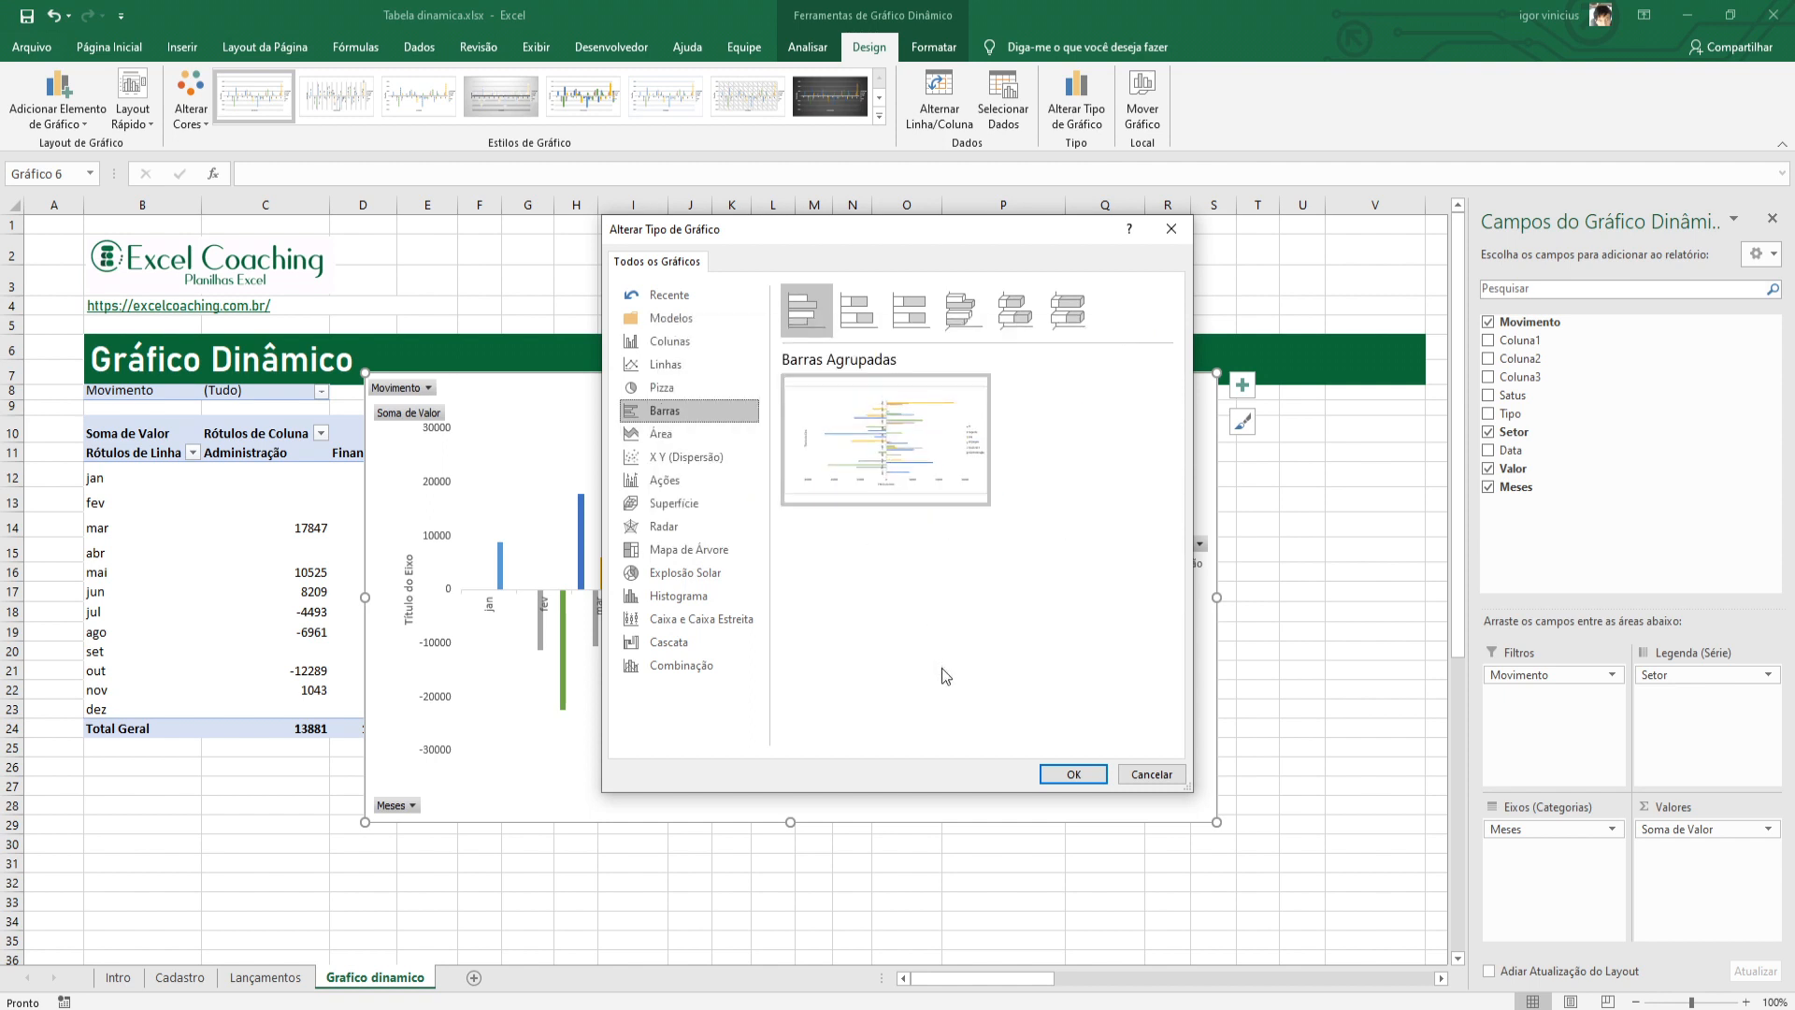
click(665, 388)
mouse_move(875, 426)
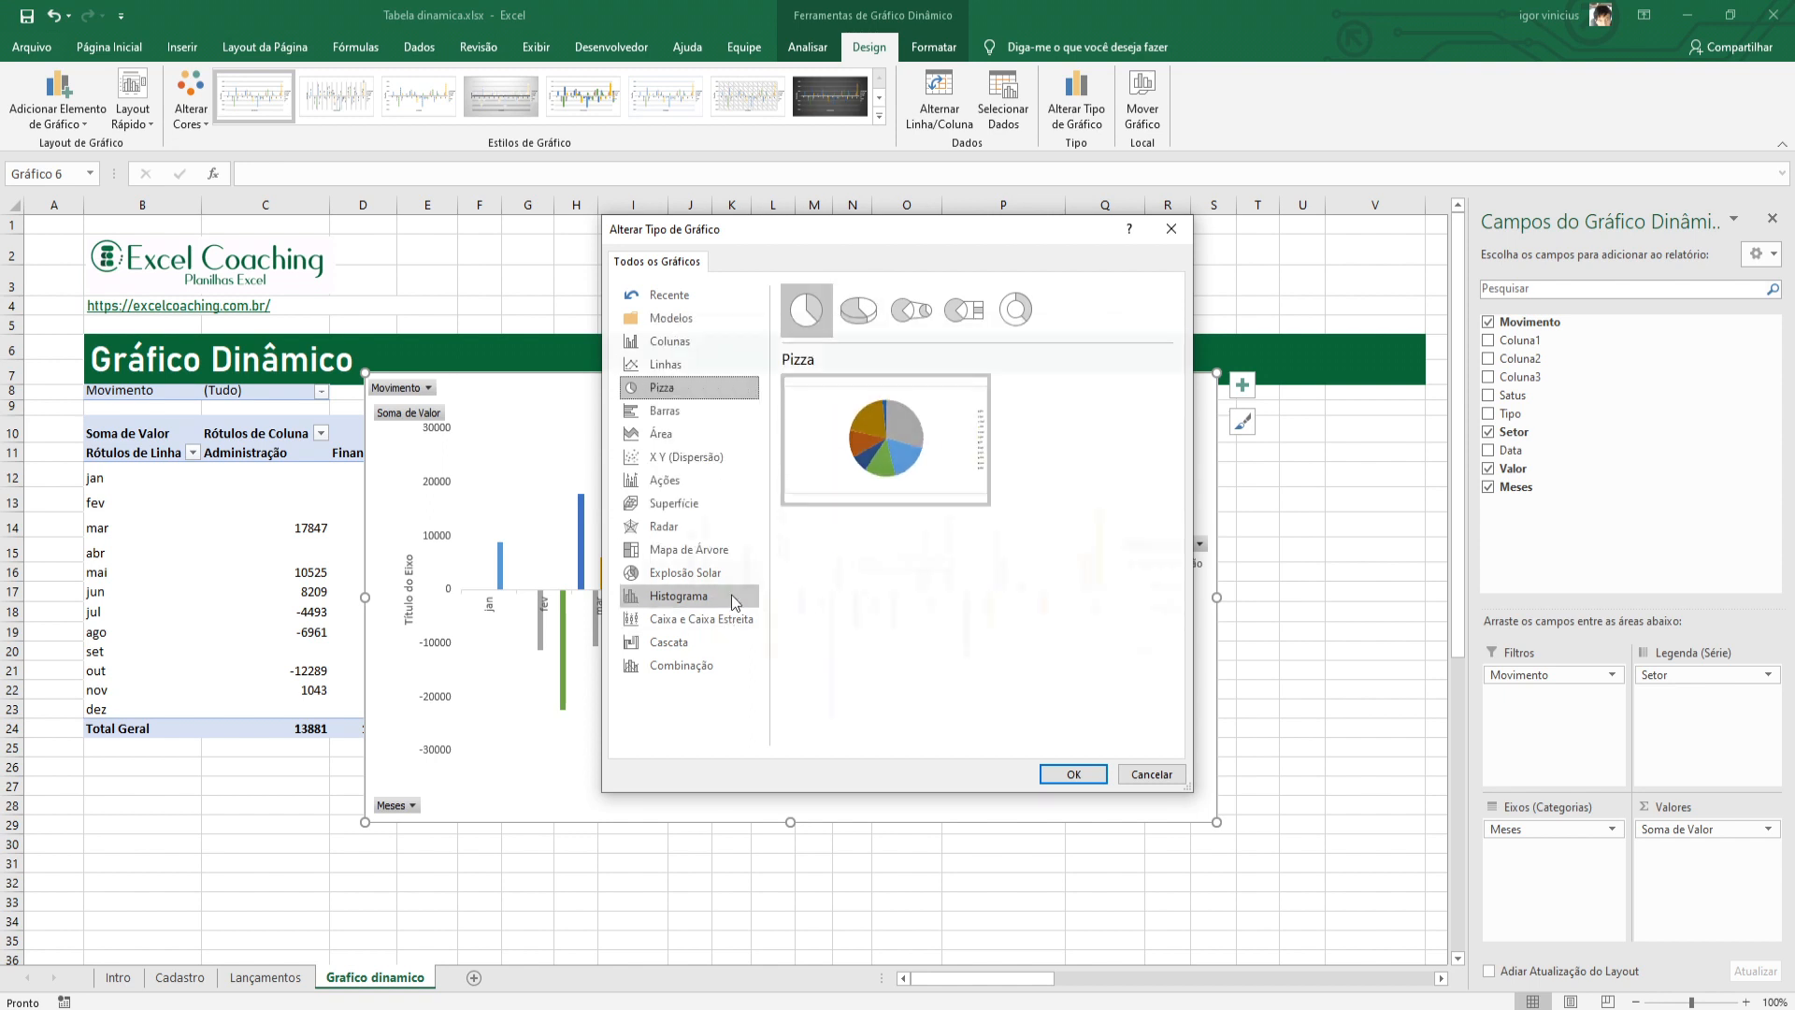
key(Escape)
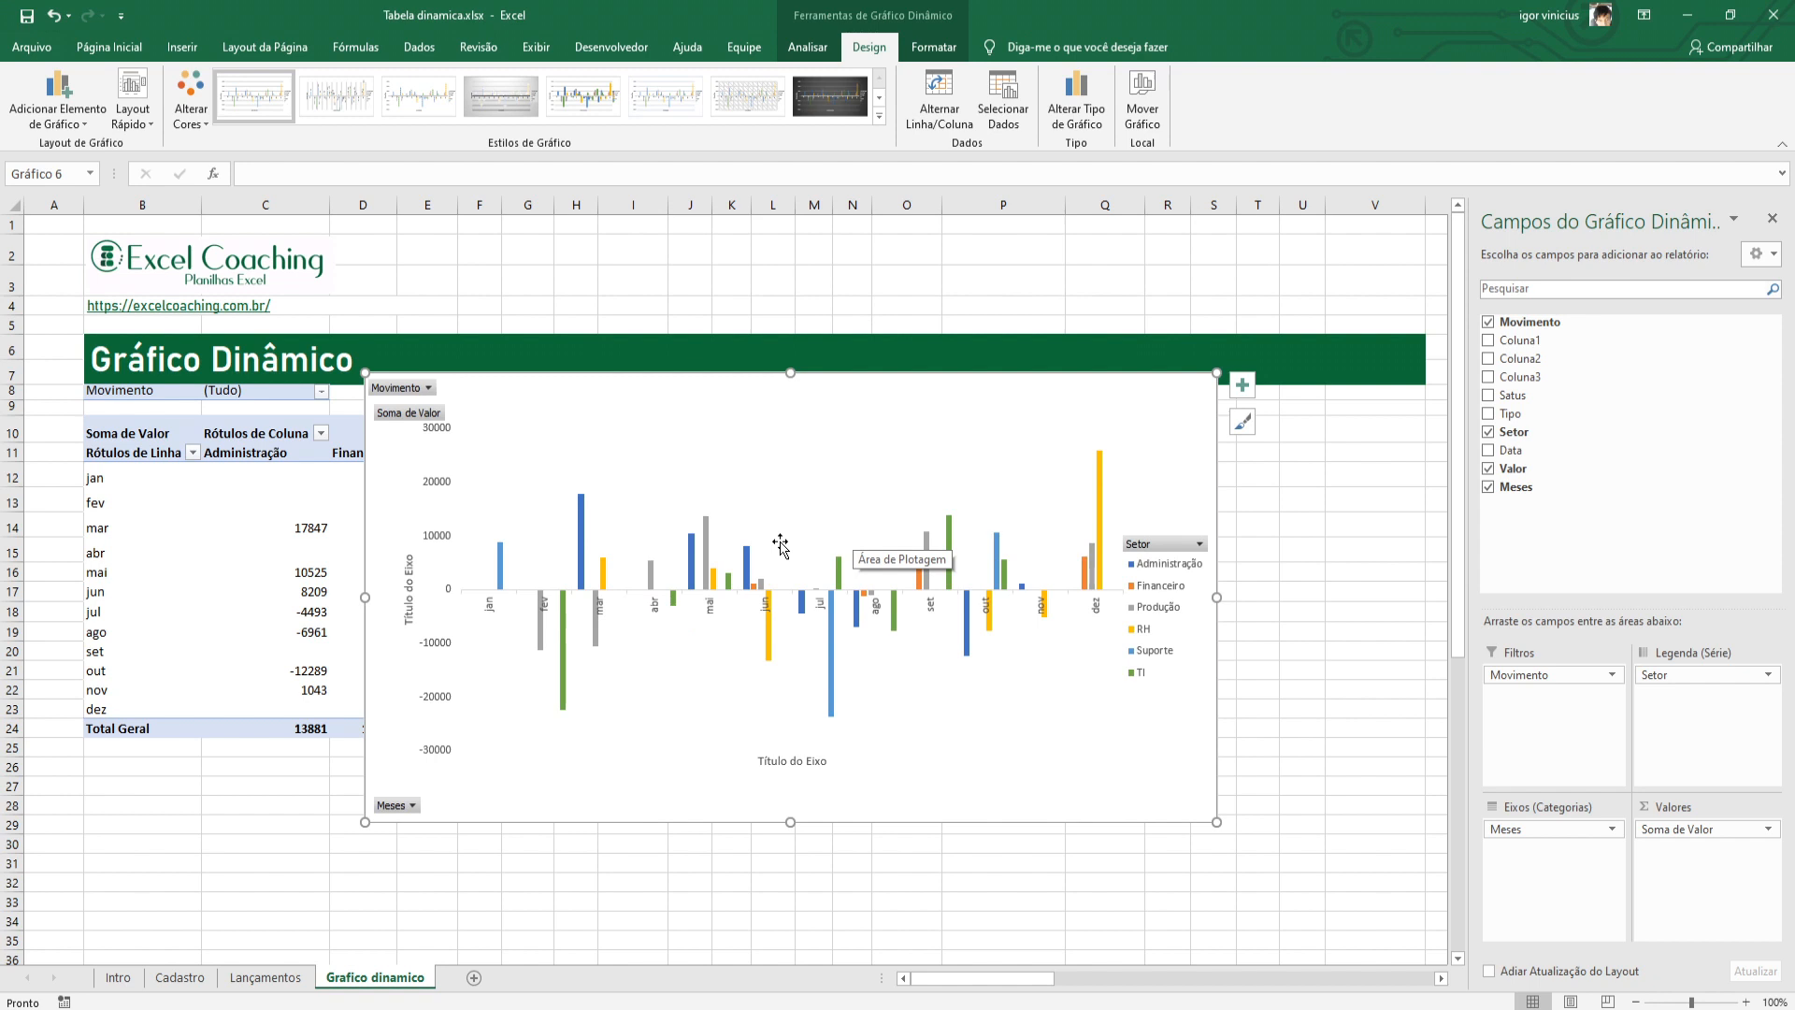
Step: Look over the chart's shape, WordArt and size formatting options
click(938, 47)
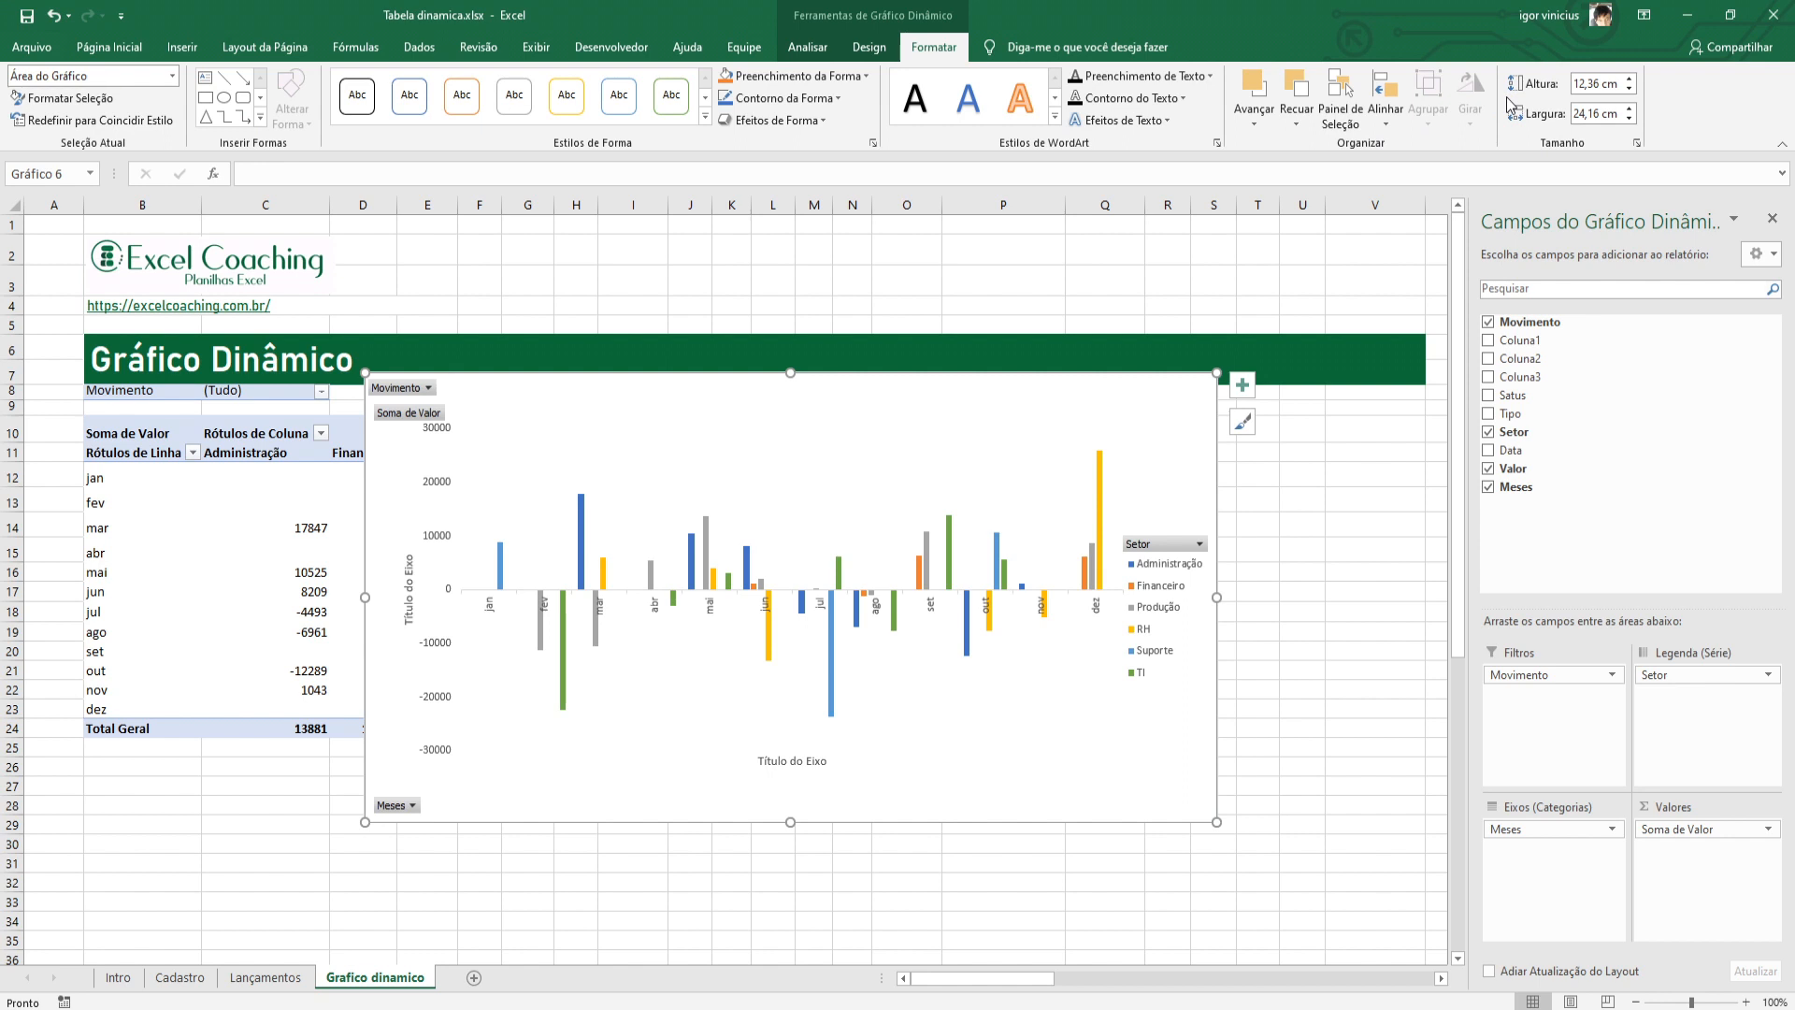
click(869, 47)
click(810, 49)
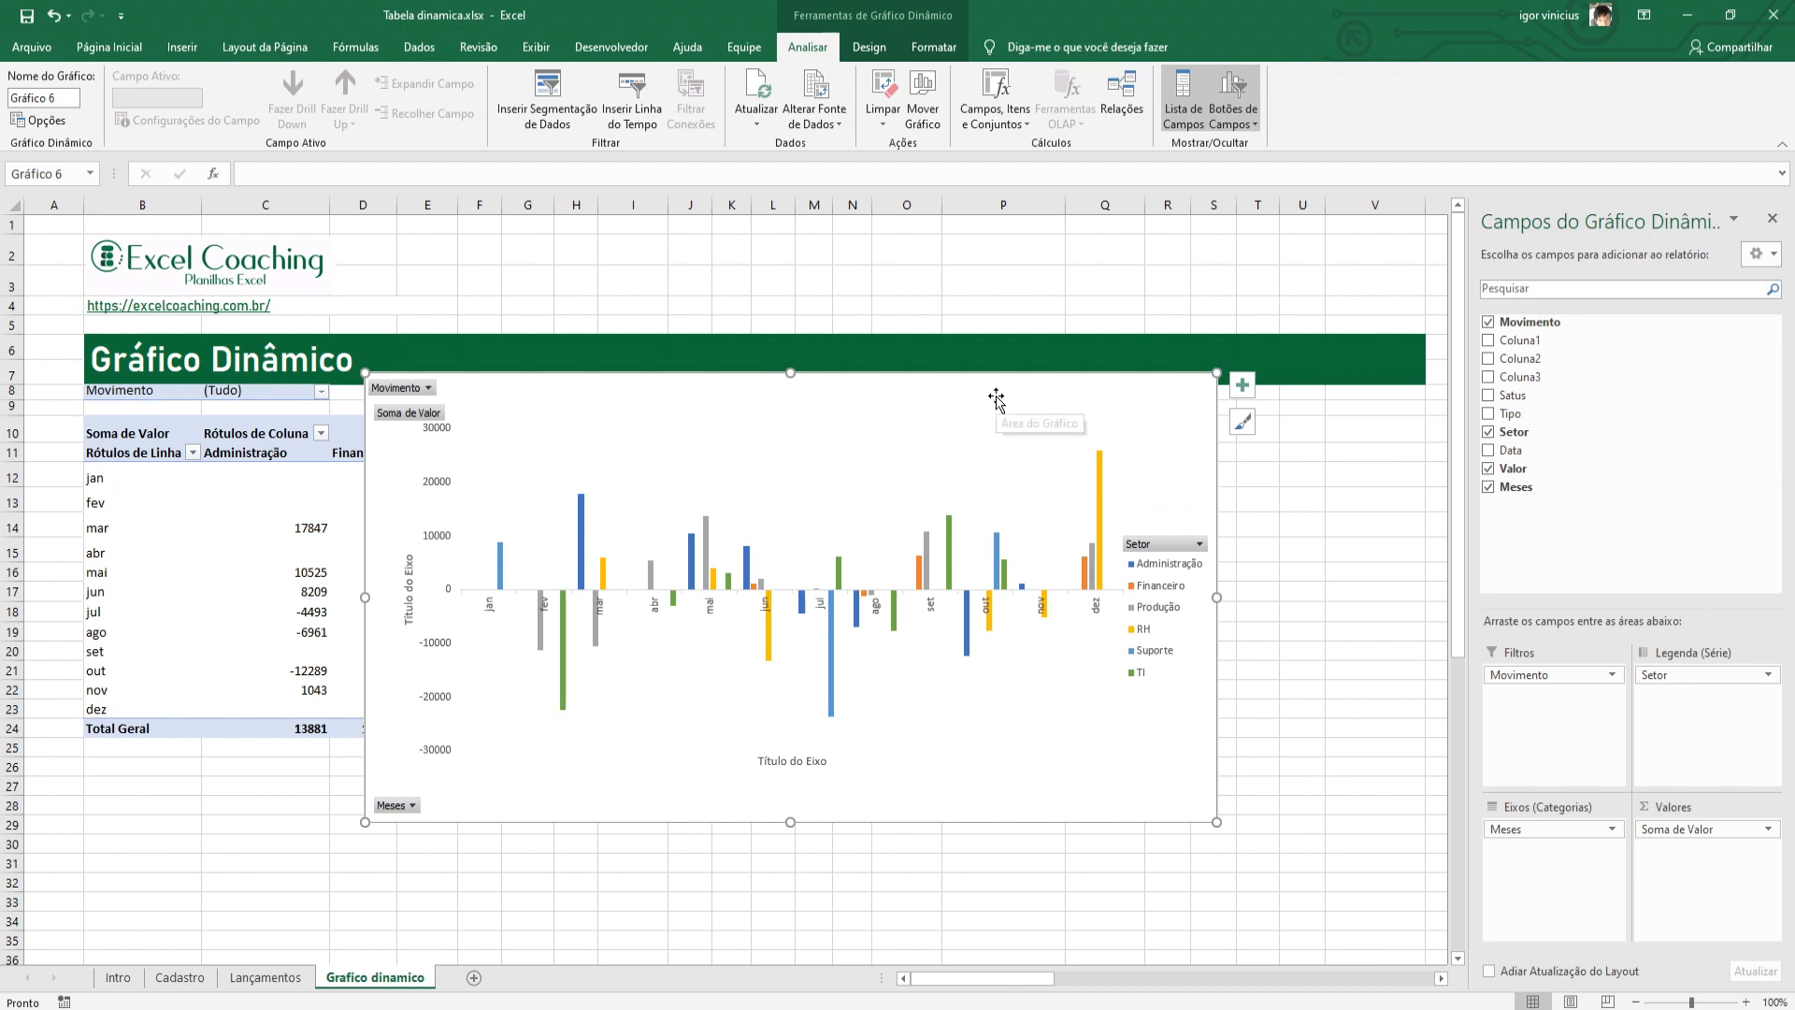
Step: Move the chart over the pivot table so it spans about rows 8 to 29 and columns B to O
drag(997, 393, 1201, 429)
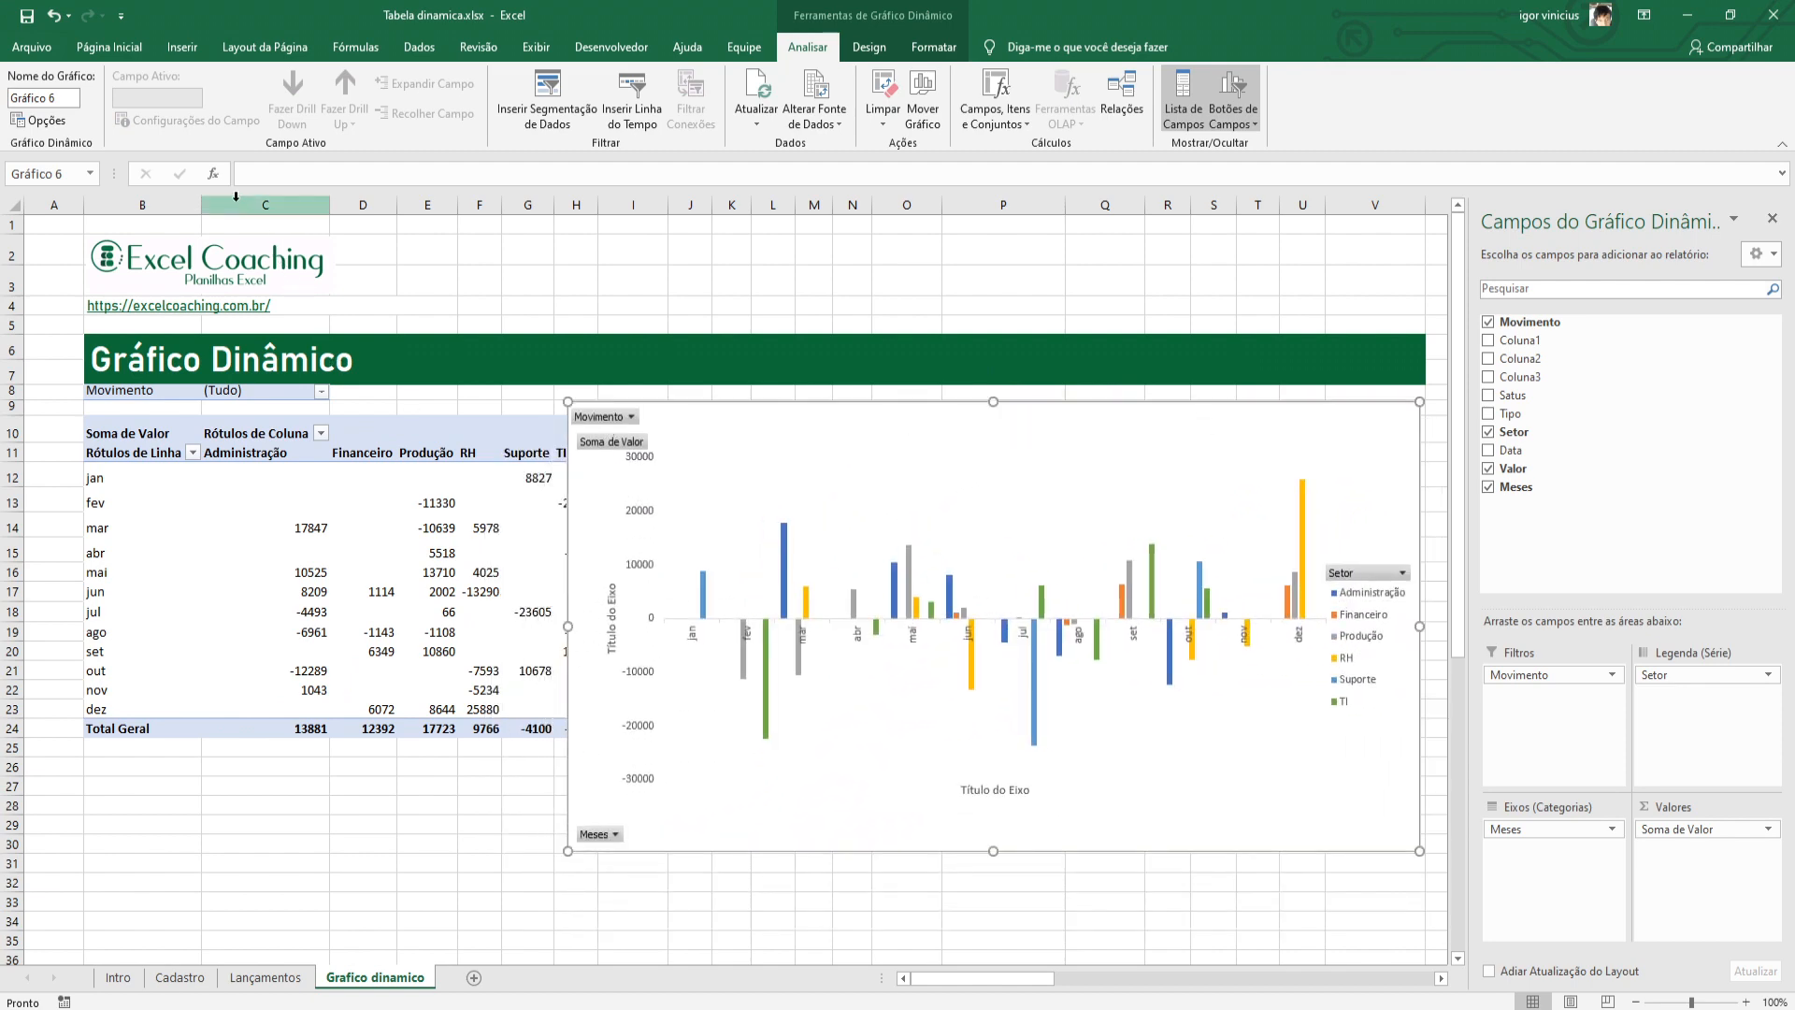
drag(894, 415, 400, 402)
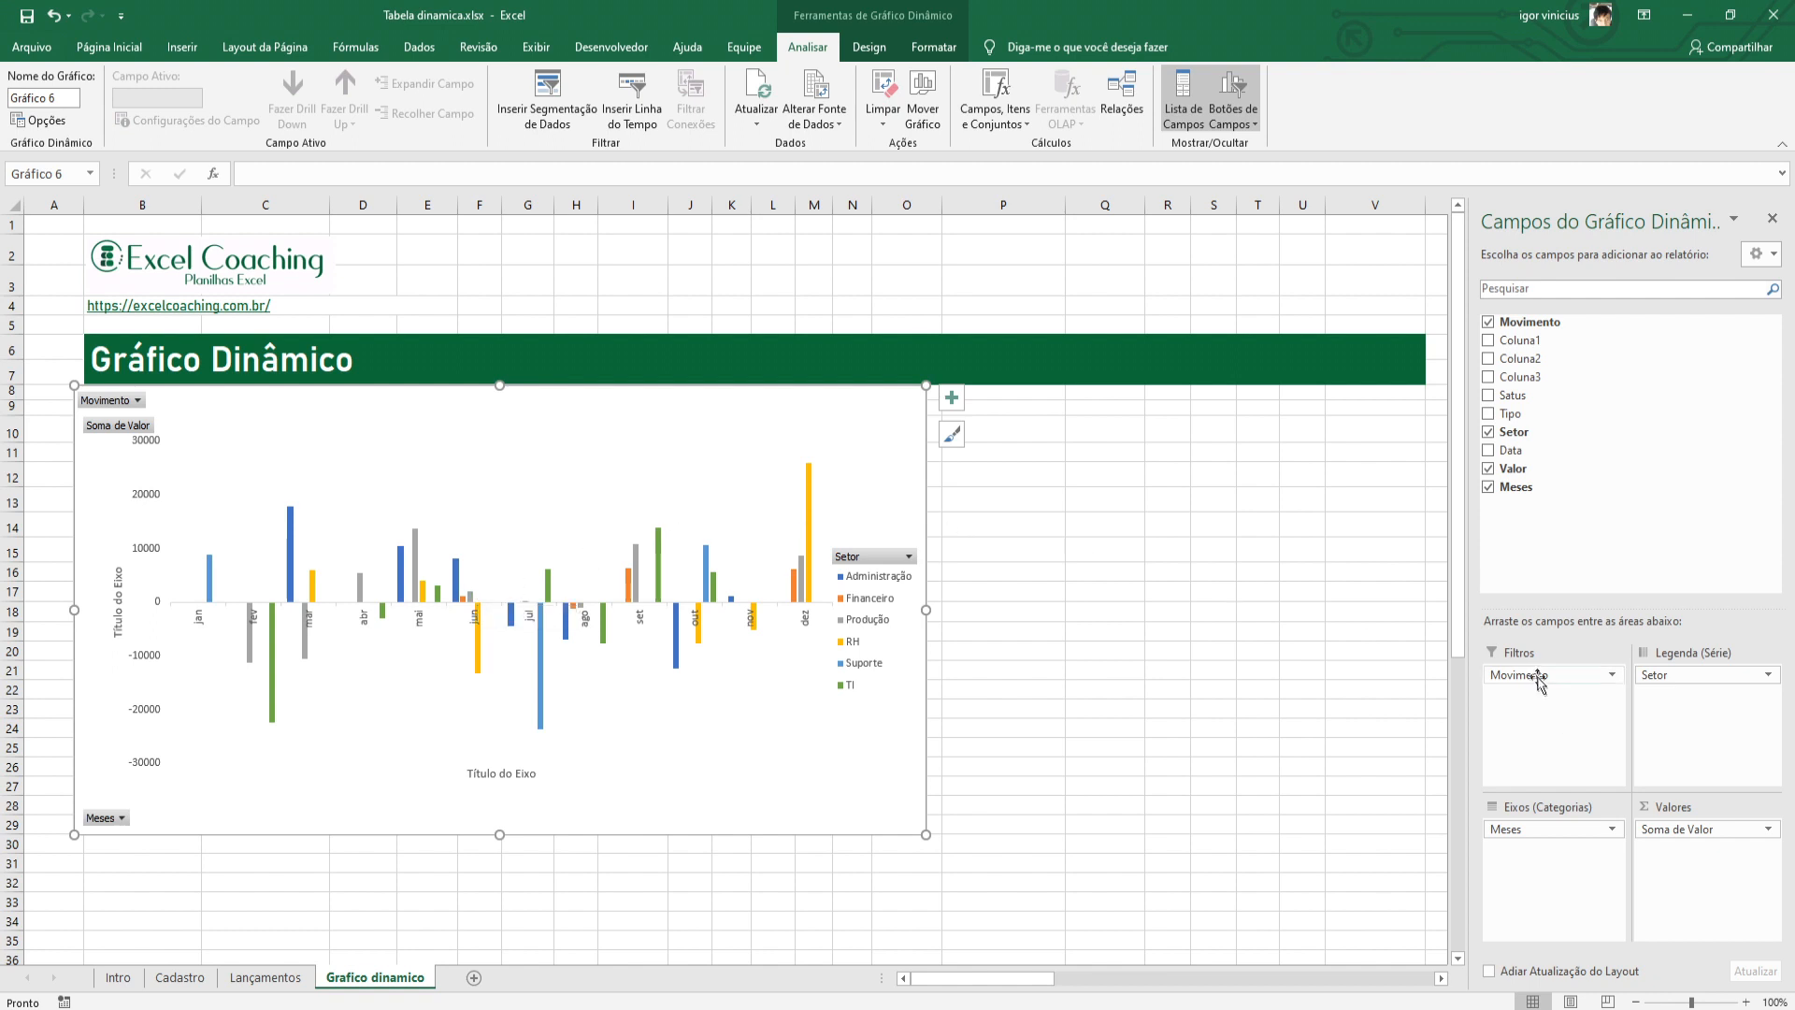
Step: Remove the Movimento field from the chart's report filter and insert a Movimento slicer instead
drag(1536, 680, 1361, 732)
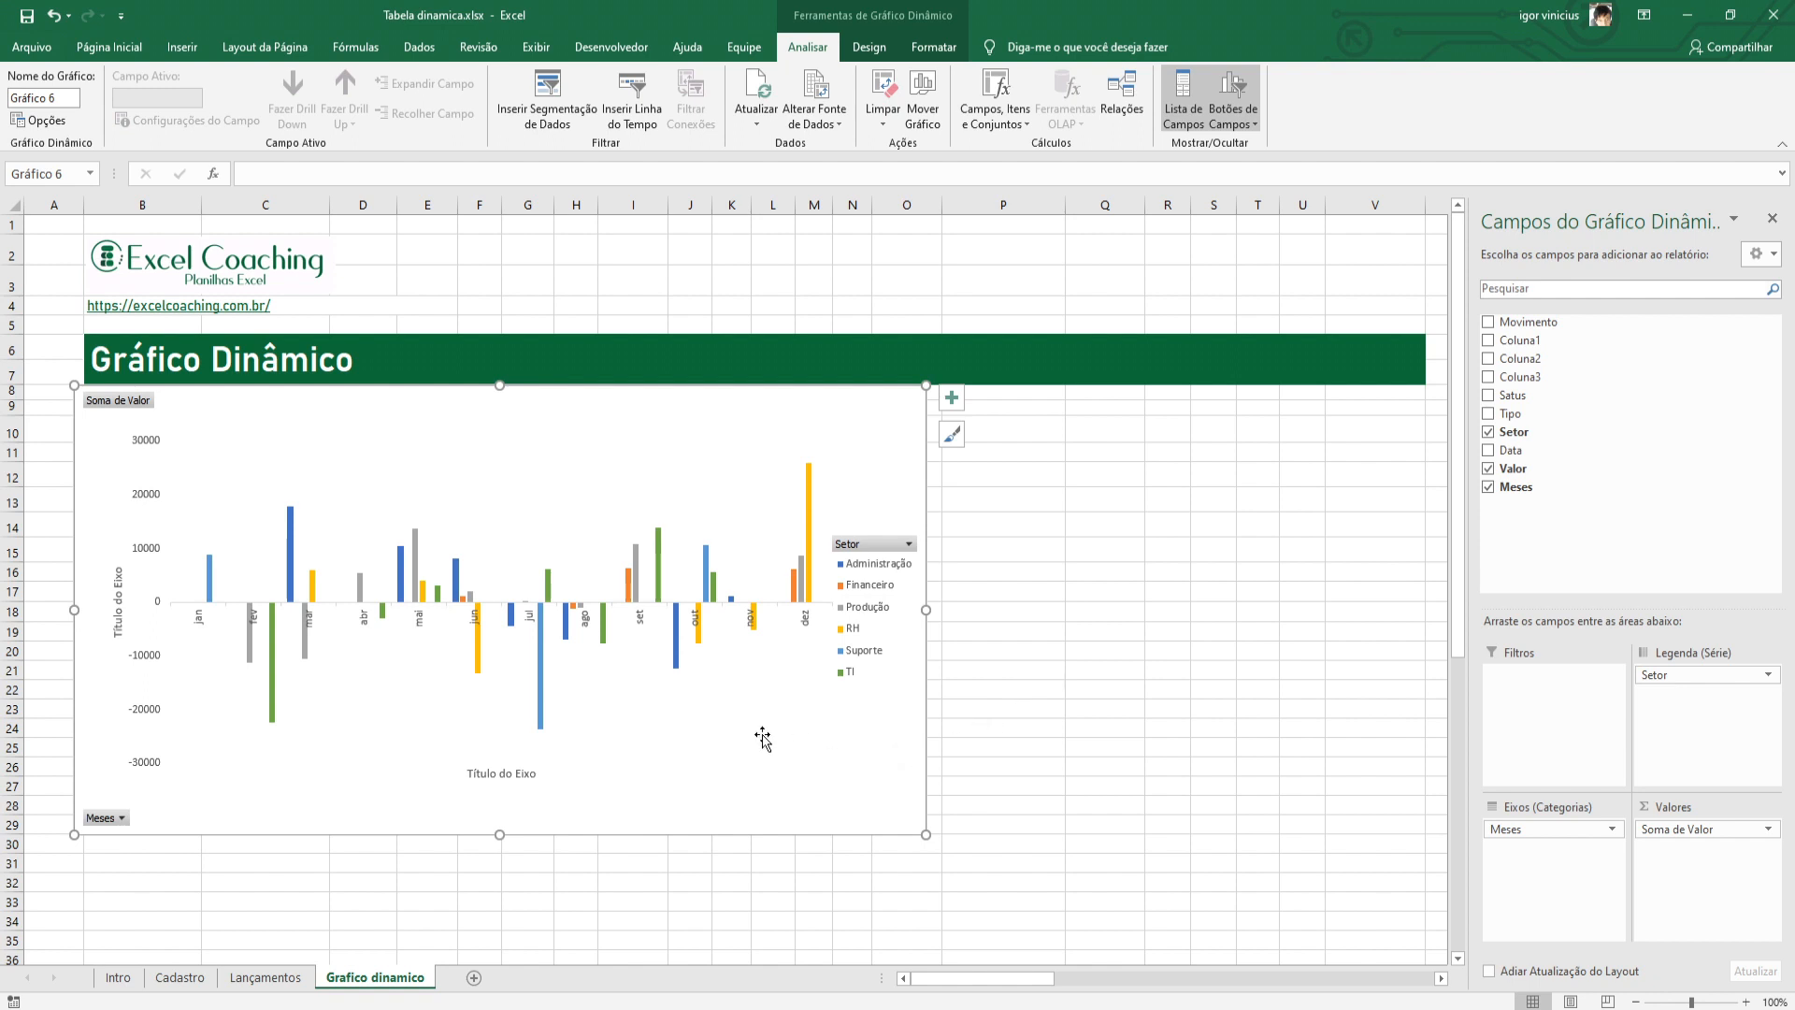
click(283, 474)
click(243, 426)
click(548, 103)
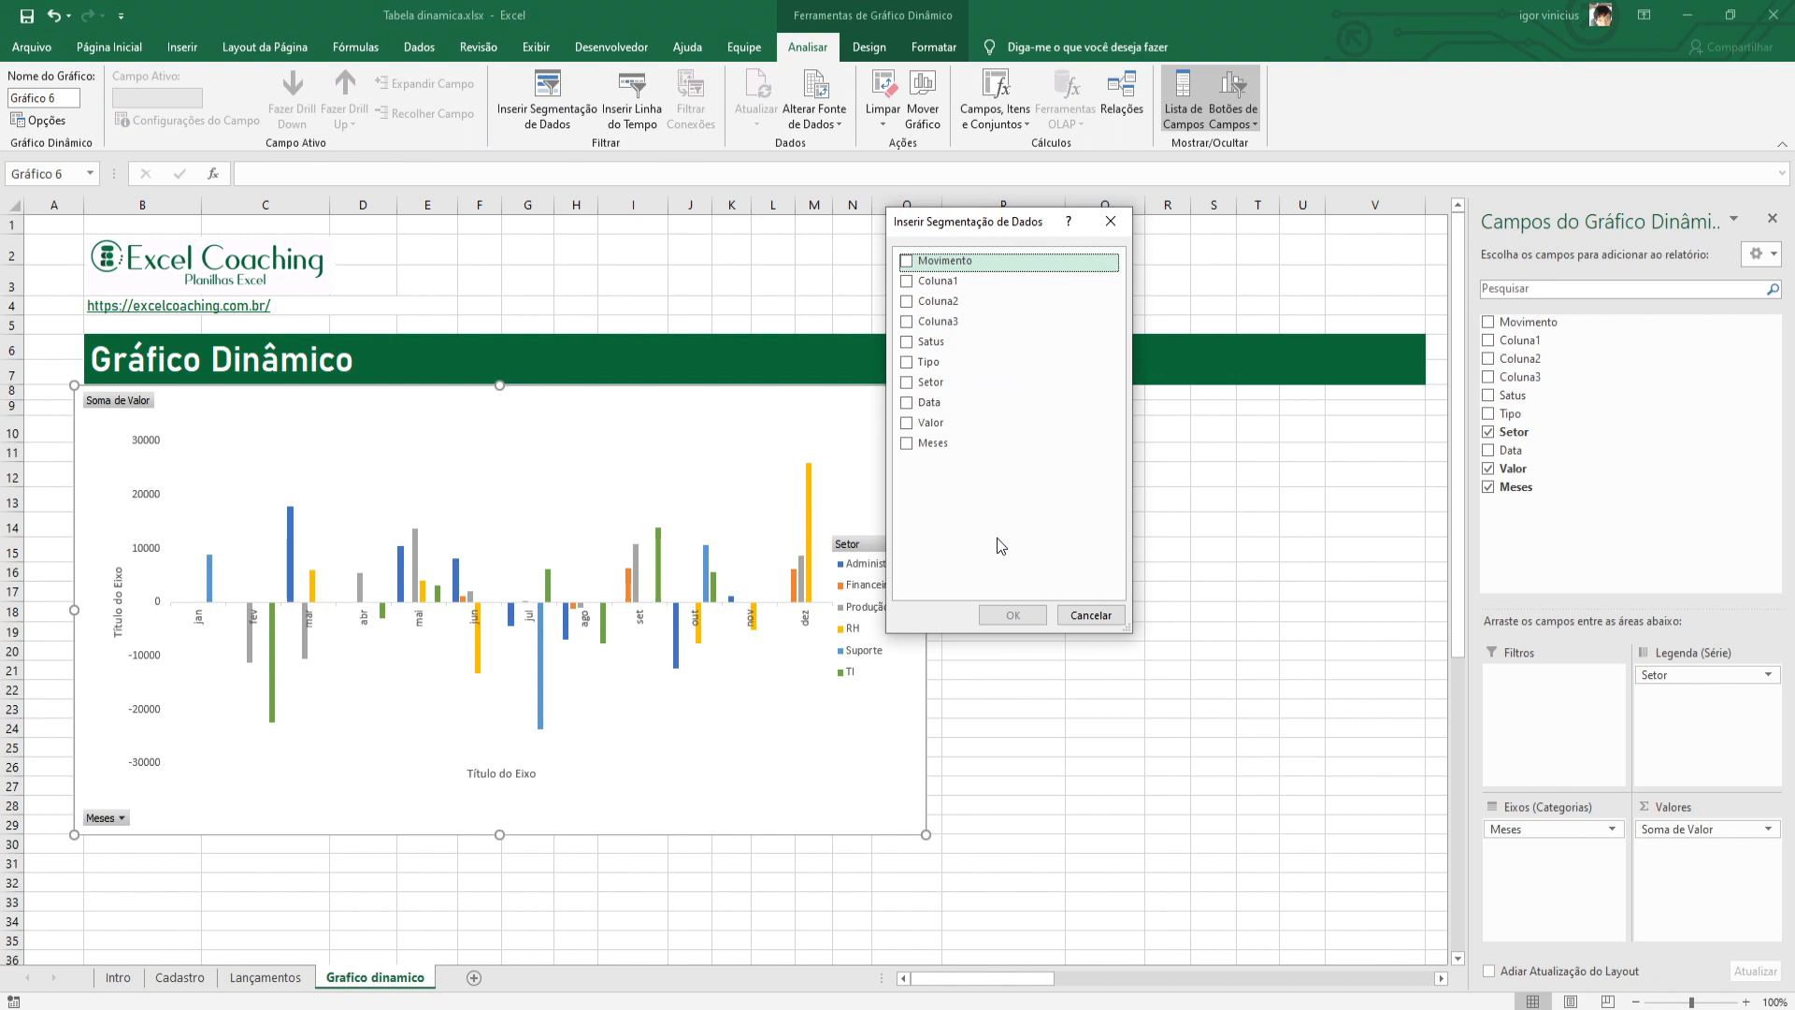
click(906, 262)
click(1012, 614)
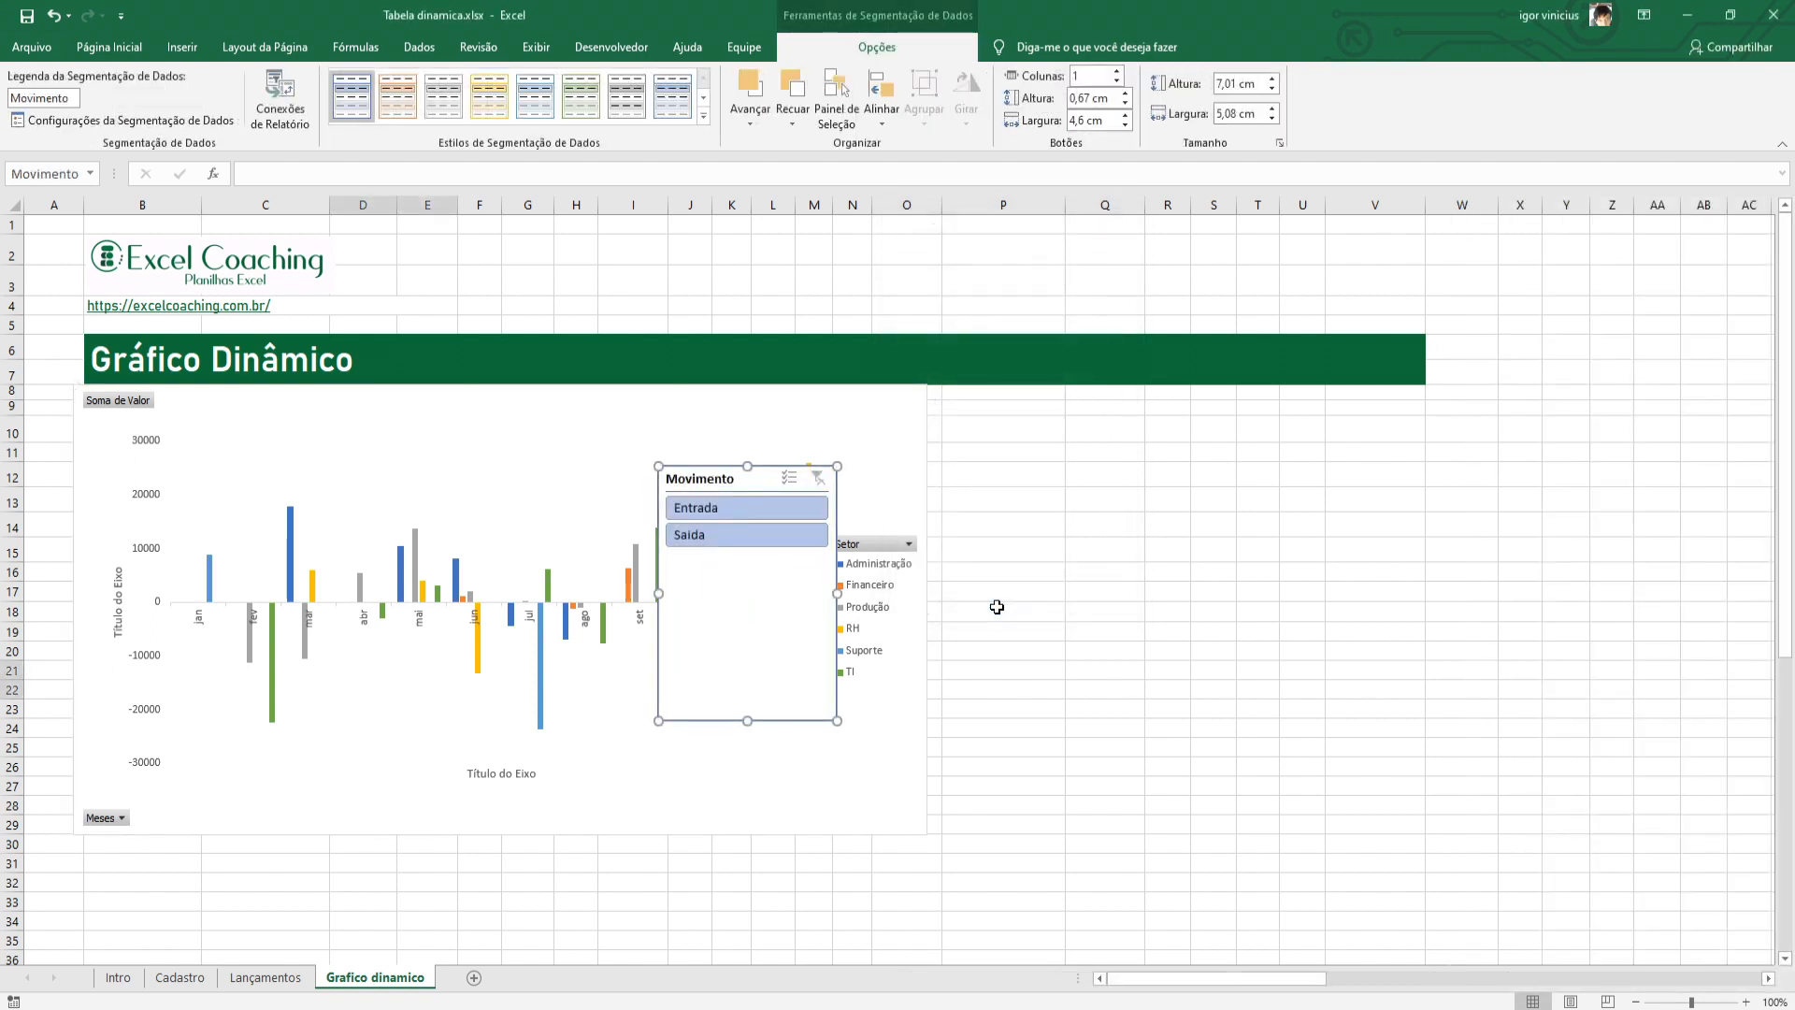
Step: Place the Movimento slicer against the chart's upper right edge and shorten it to about 3.04 cm high
drag(688, 481, 963, 409)
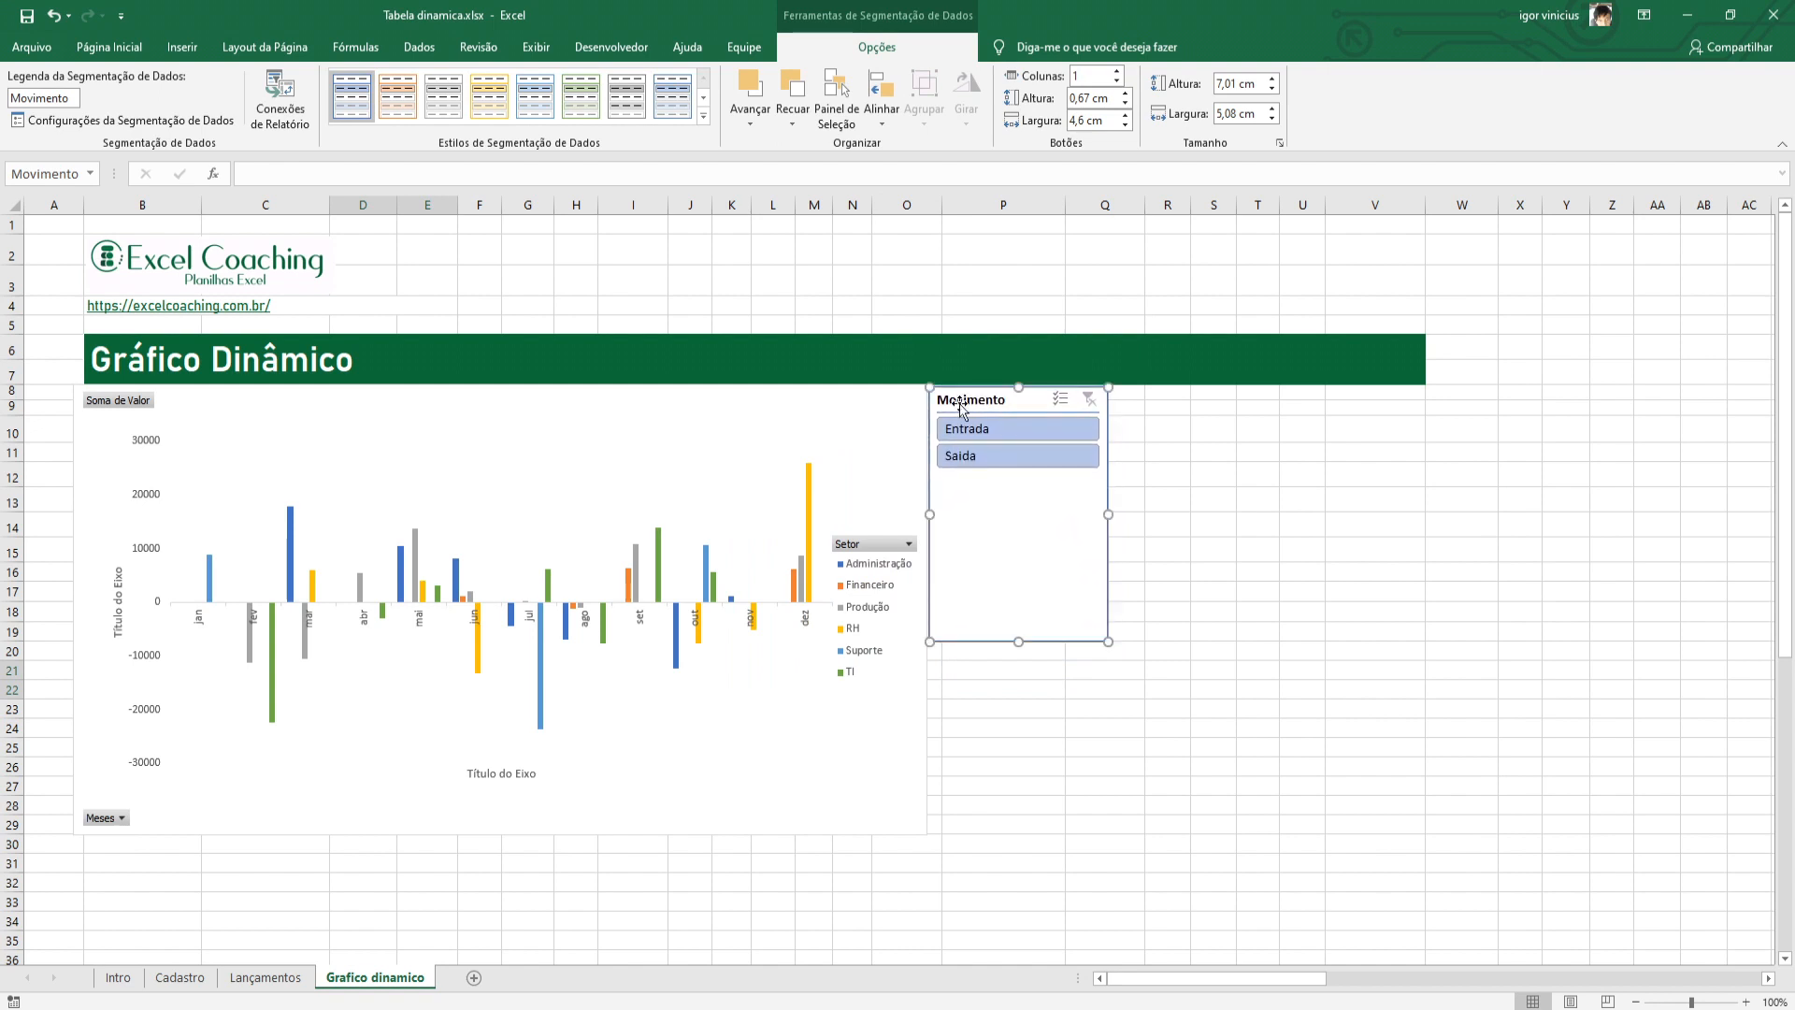
drag(1017, 645, 1013, 496)
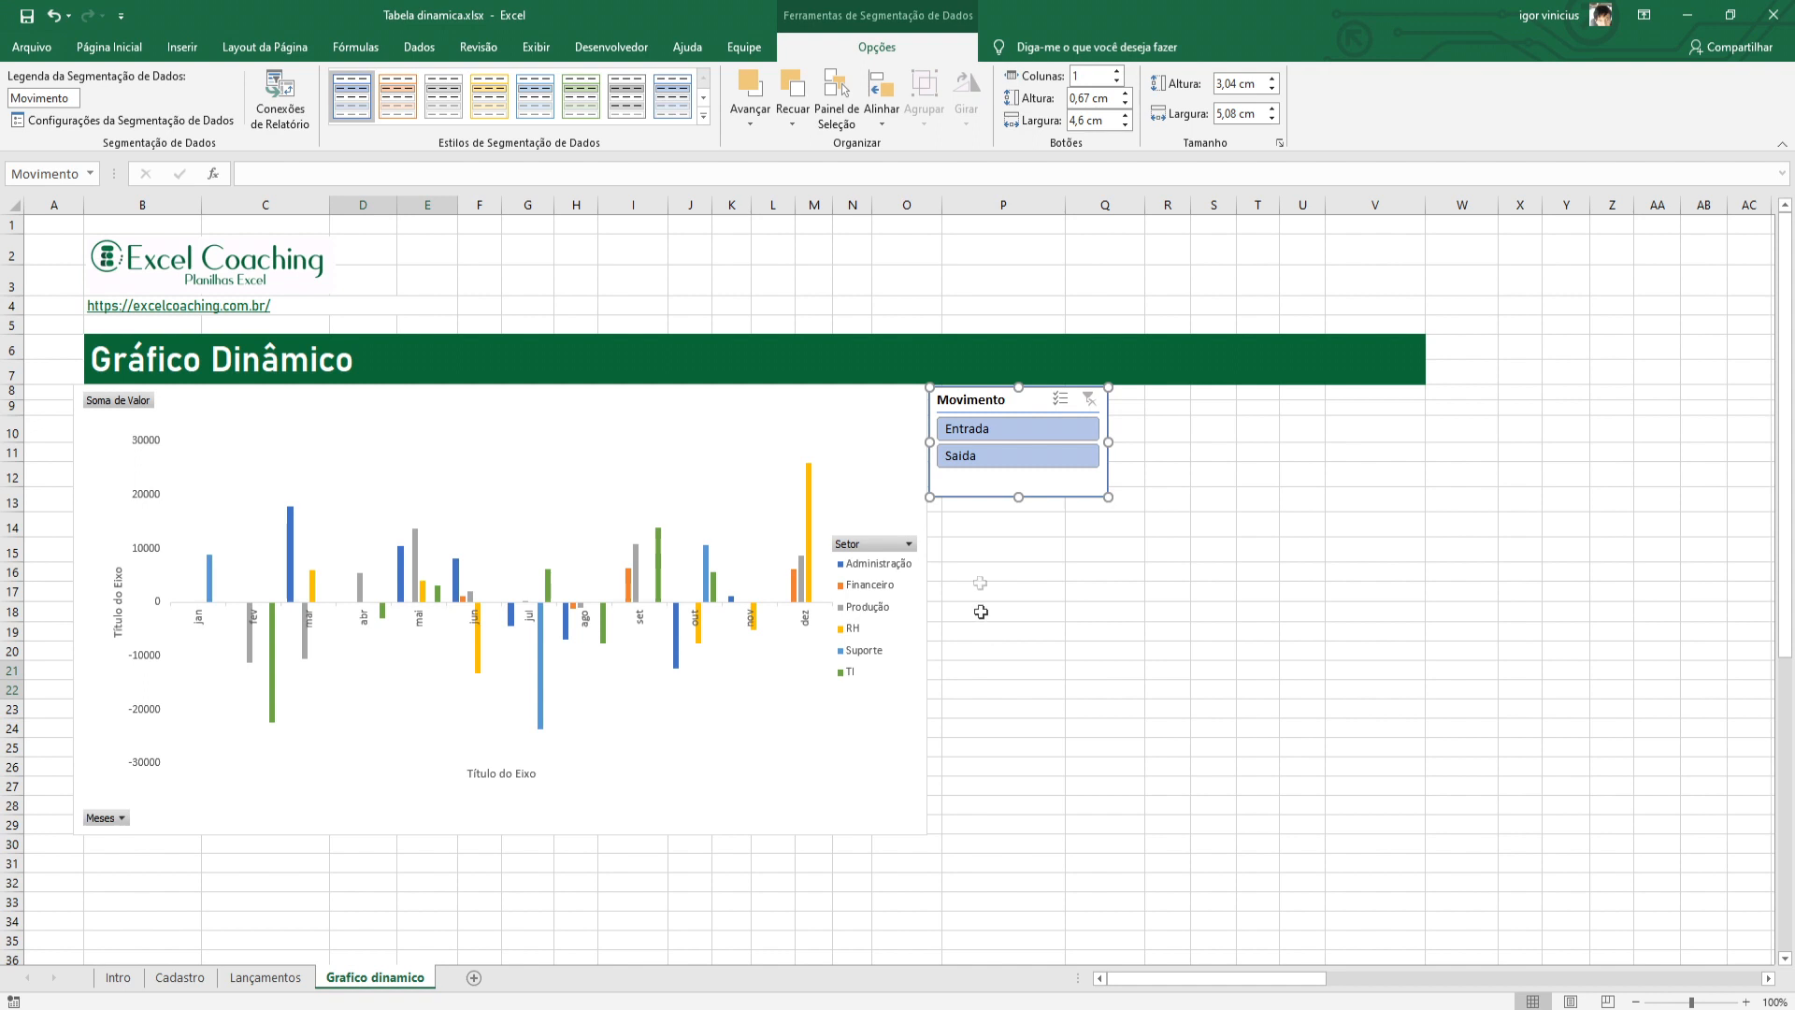
Step: Use the Movimento slicer to filter the chart alternately by Saida and Entrada, finishing on Entrada
click(996, 457)
click(965, 439)
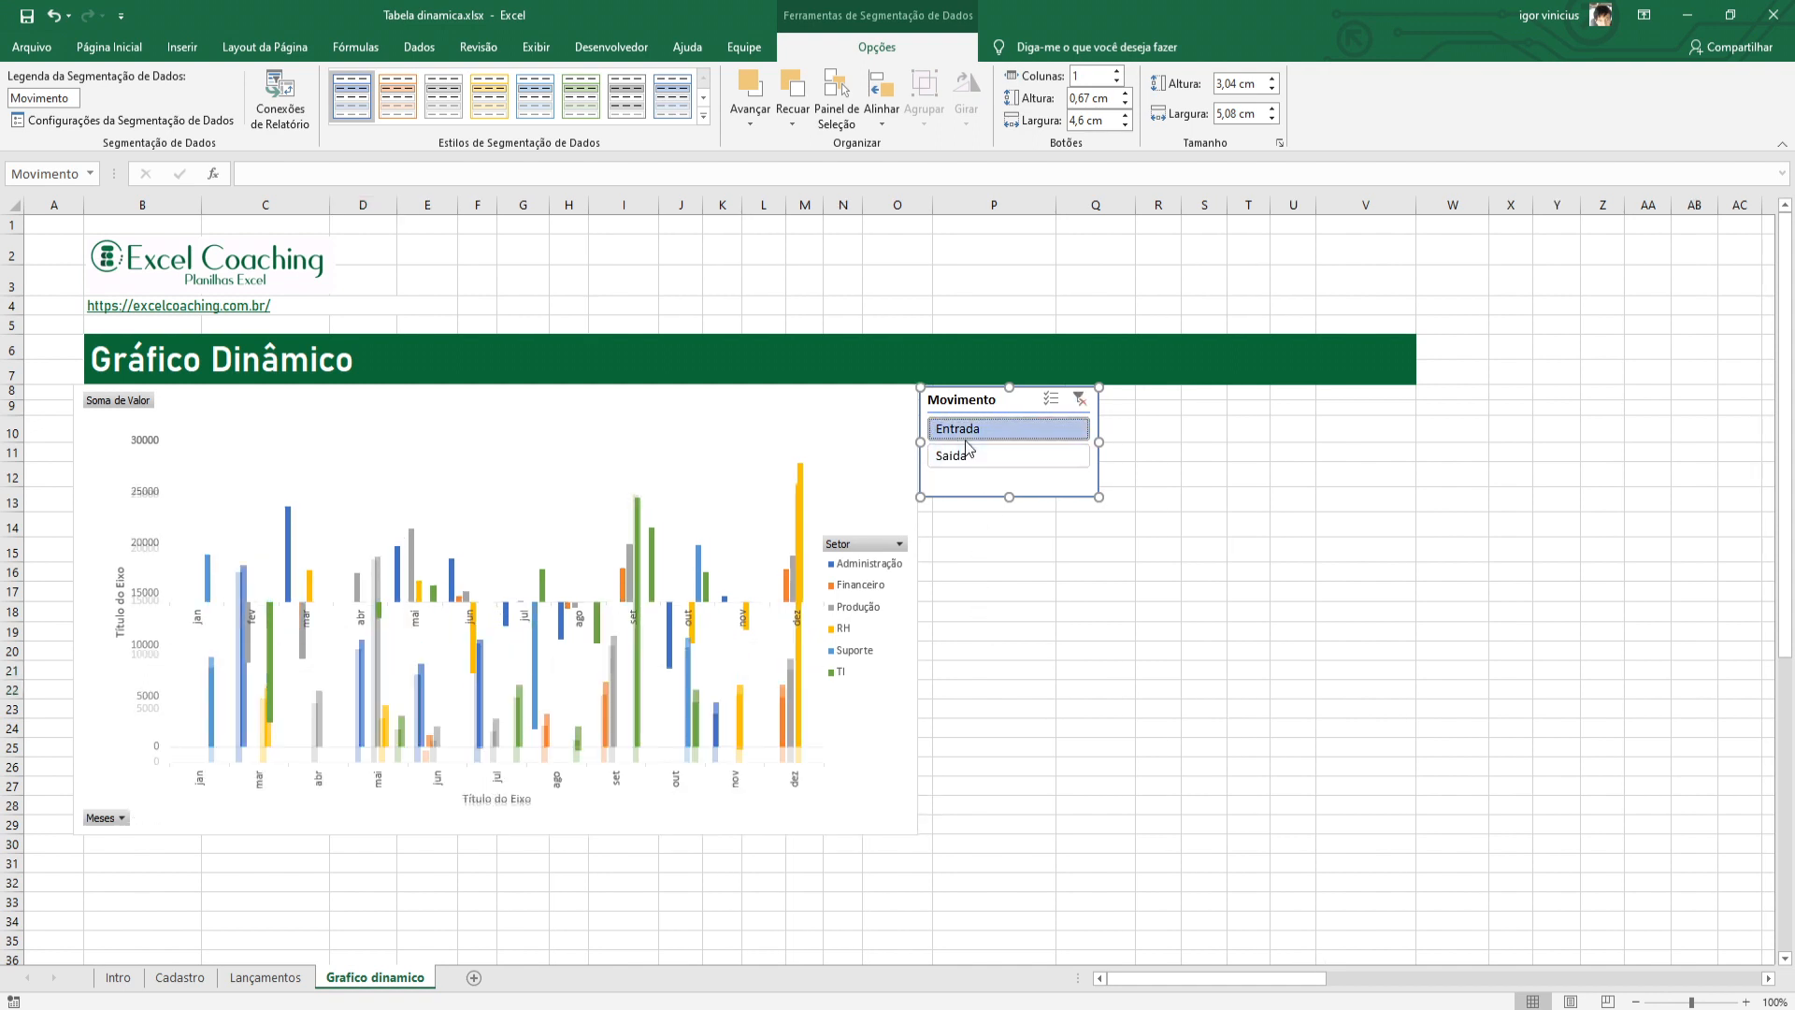
click(965, 453)
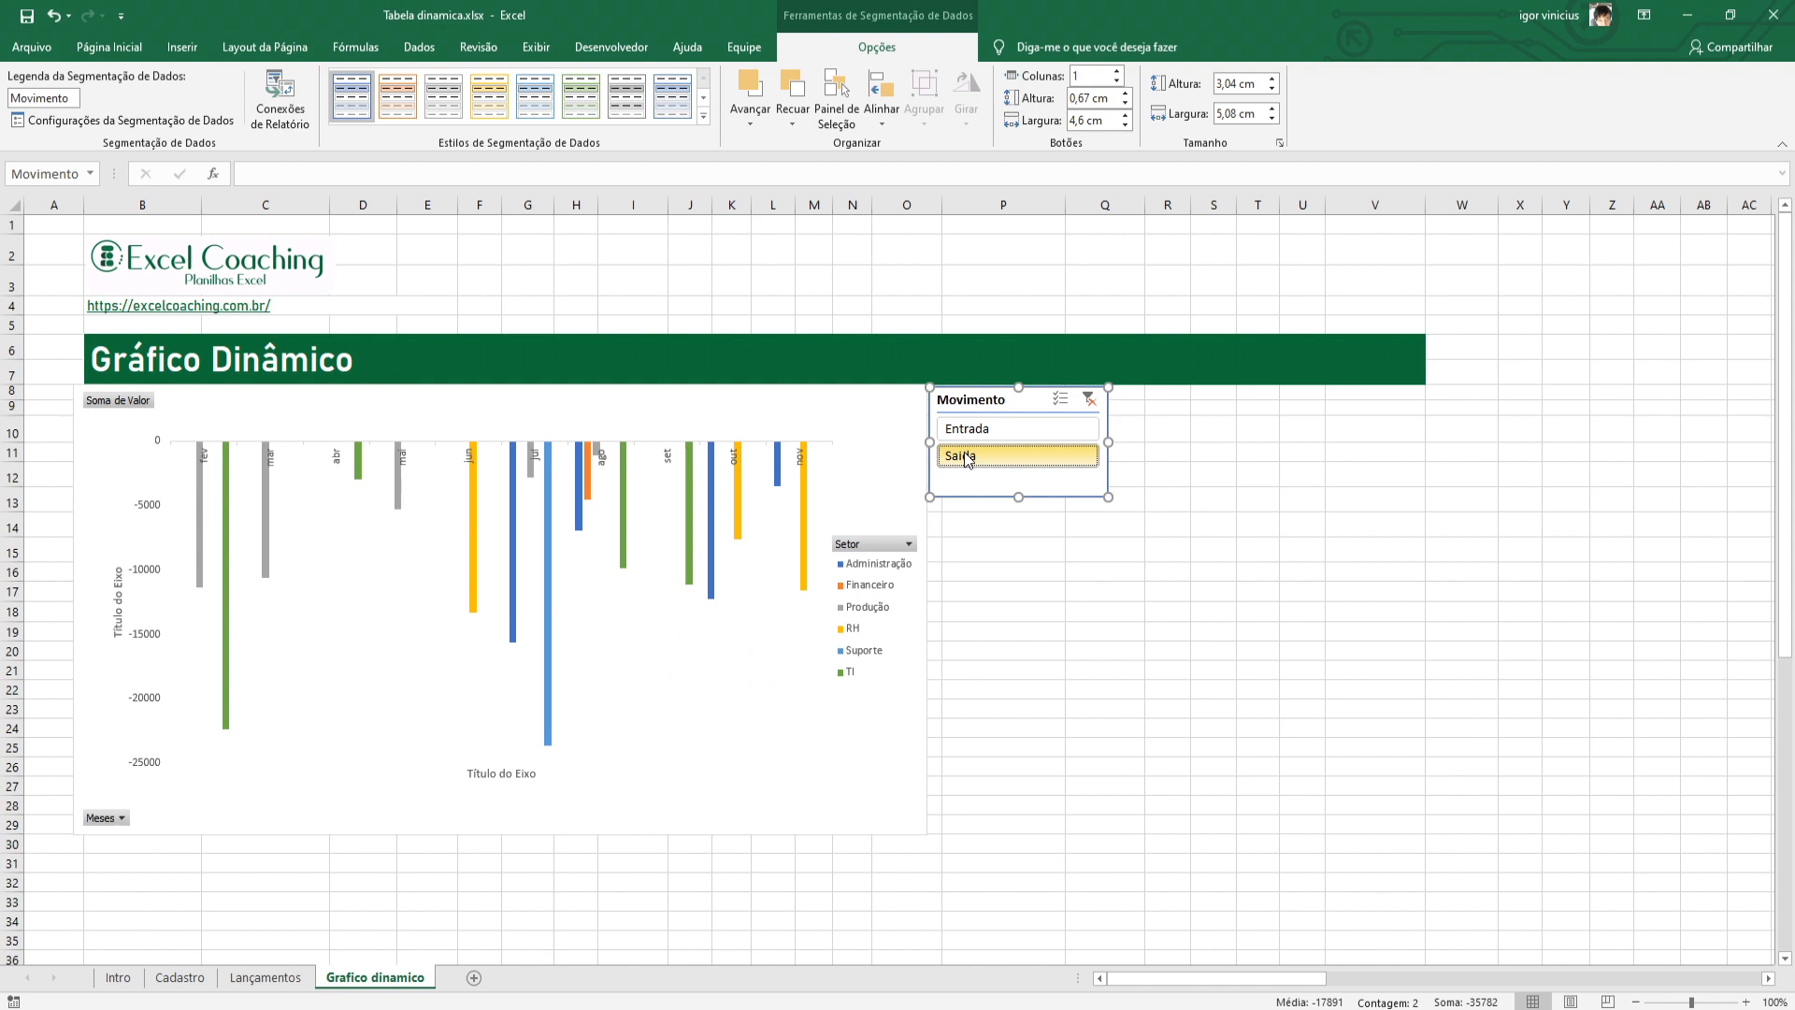
click(969, 430)
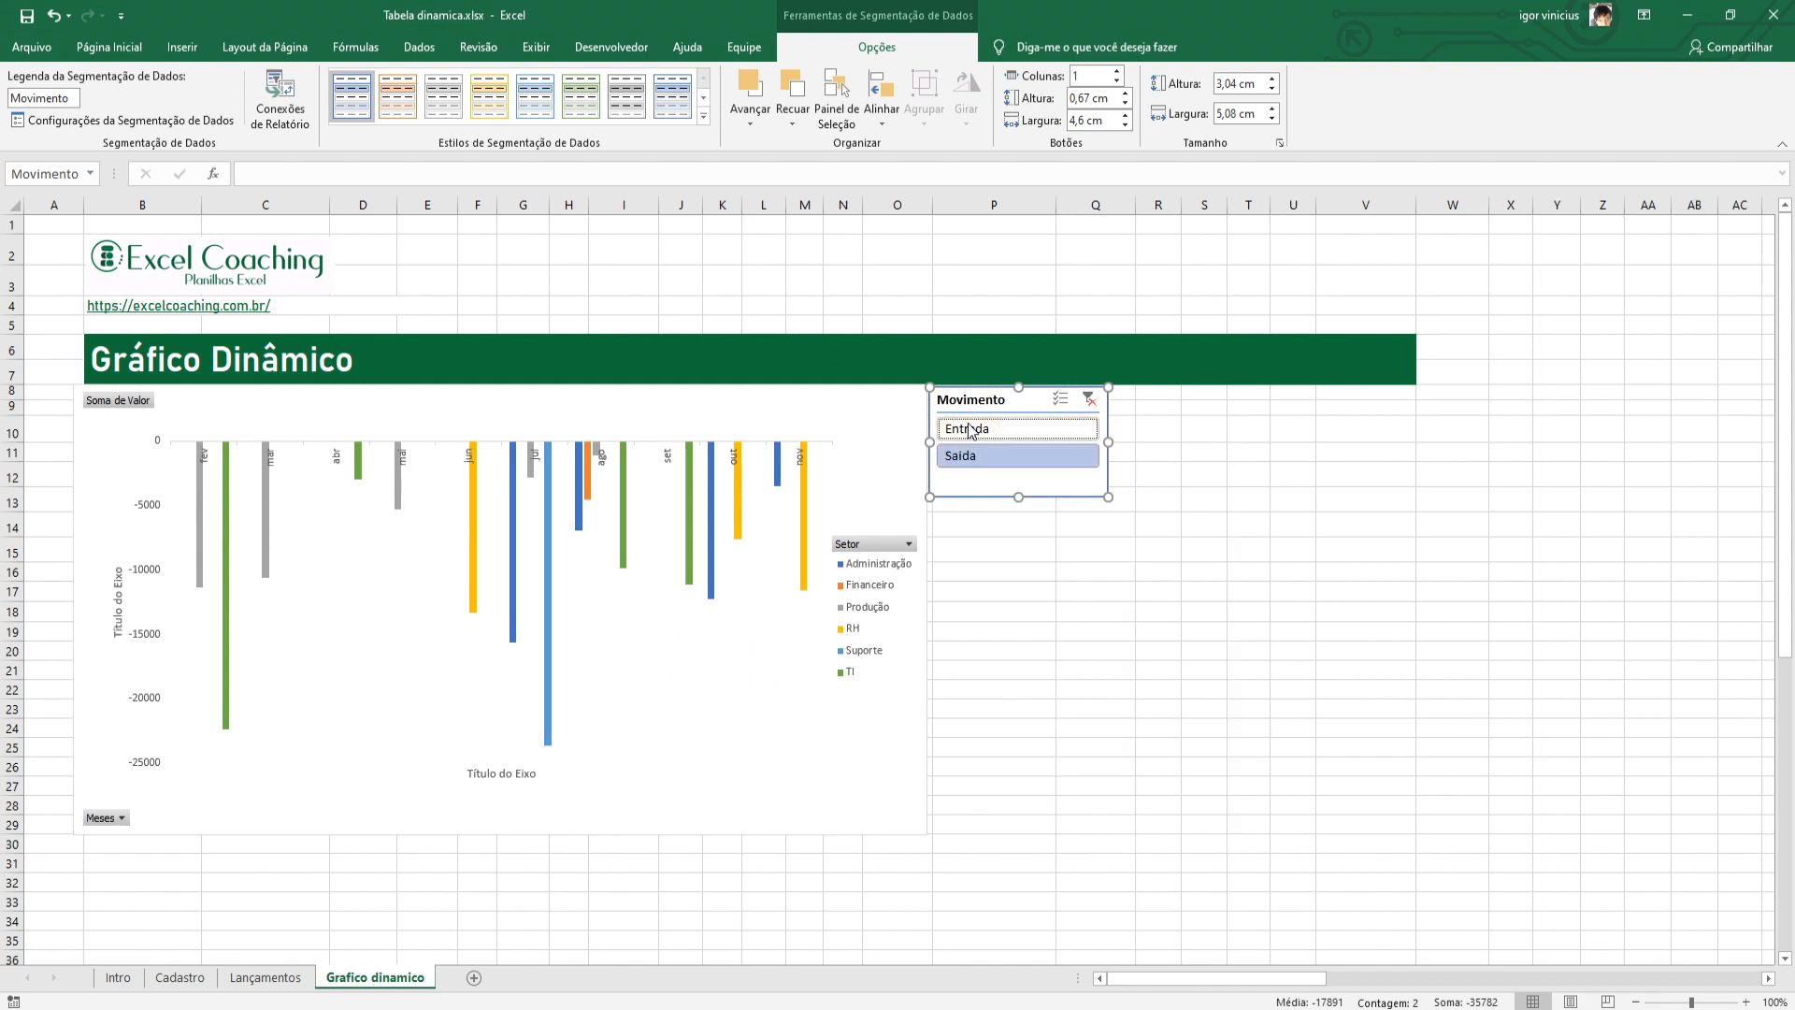